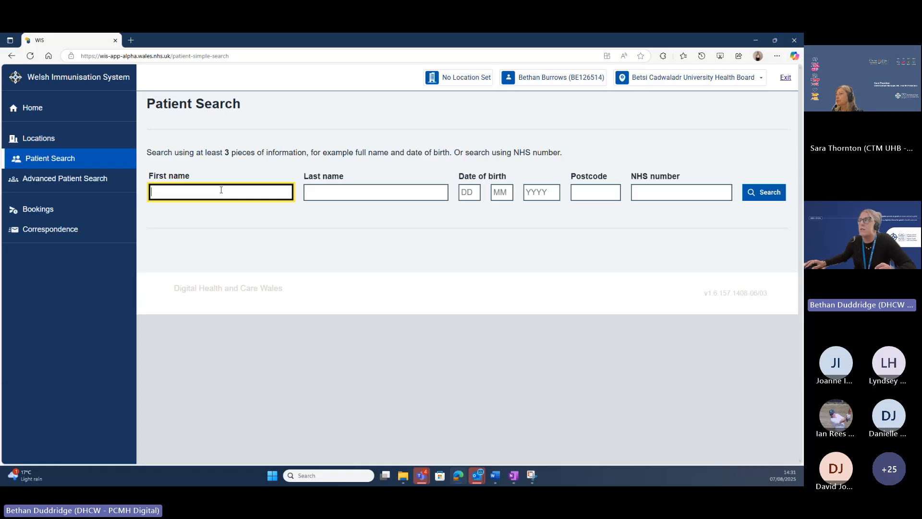
# Search by the pasted NHS number so exactly one patient is found.
pyautogui.click(656, 192)
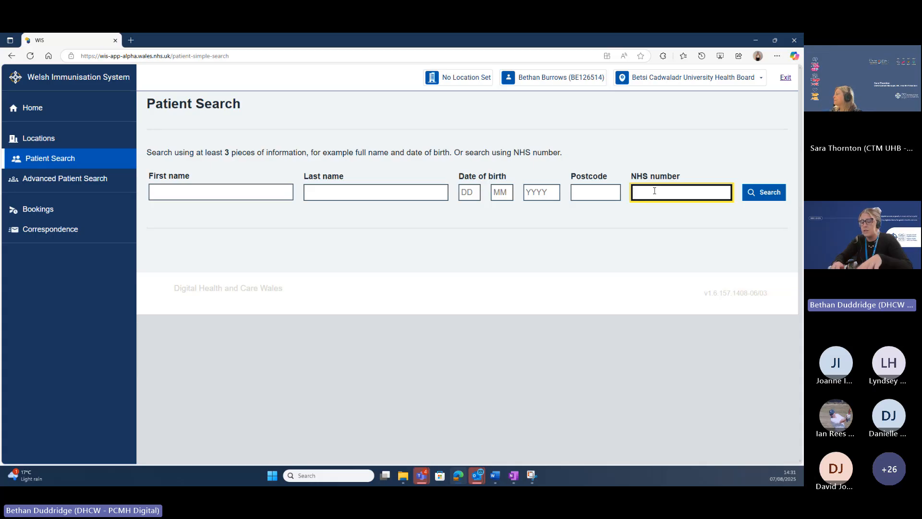
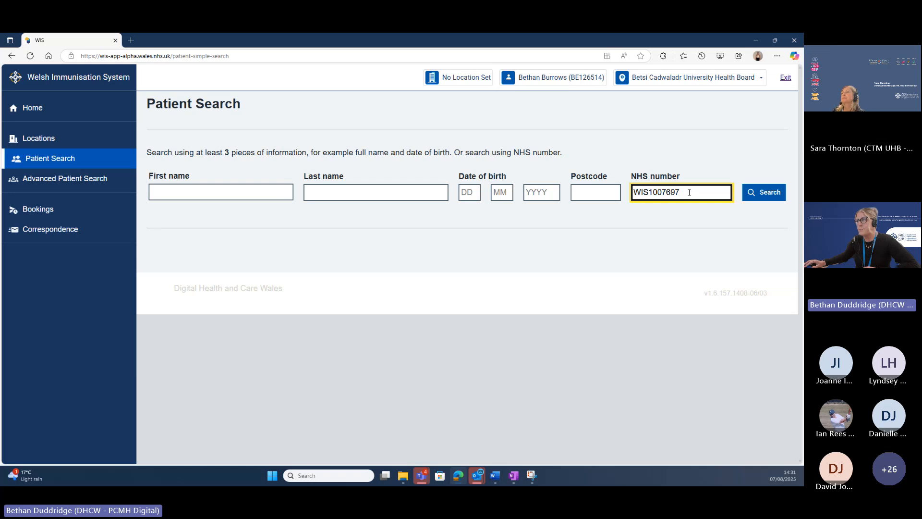
pyautogui.click(767, 193)
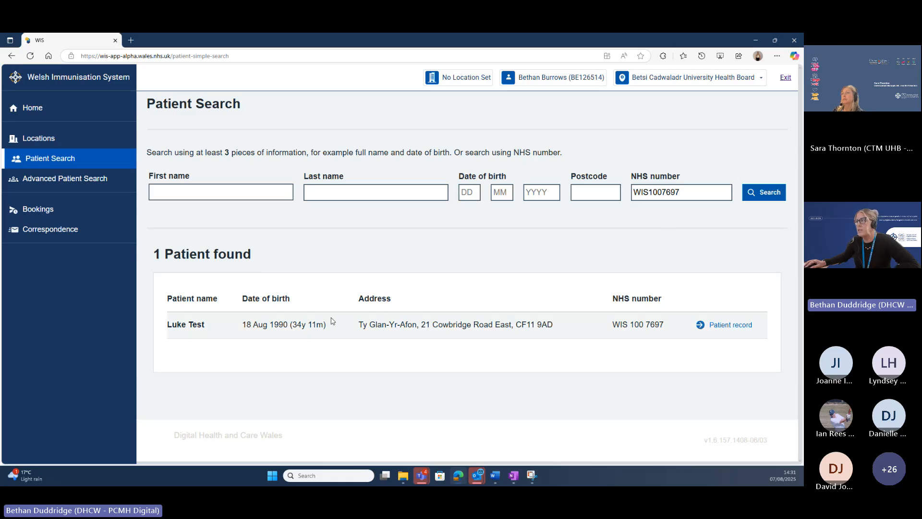
# Open the patient's record and view Vaccinations, showing Covid-19 and Flu as Not Booked.
pyautogui.click(740, 329)
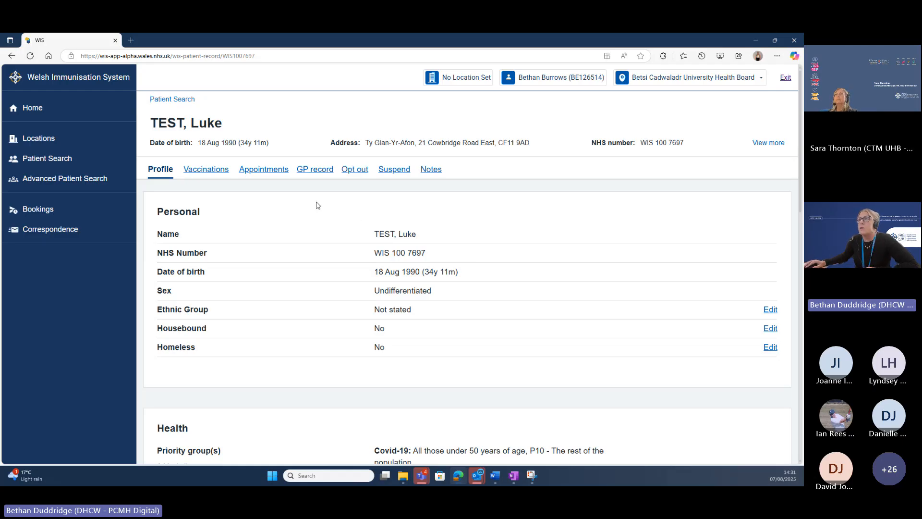
pyautogui.click(212, 172)
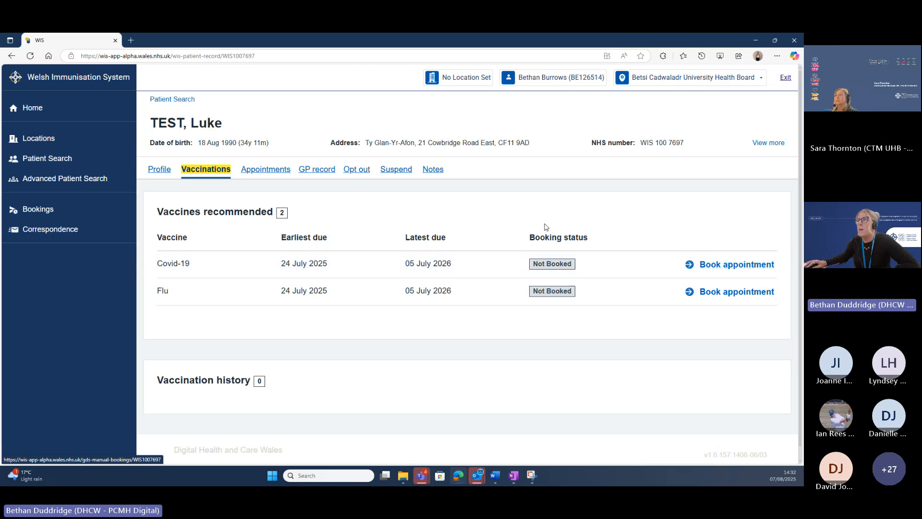
# Show the patient's Appointments, listing six booked Covid-19 appointments and two vaccines to book.
pyautogui.click(267, 171)
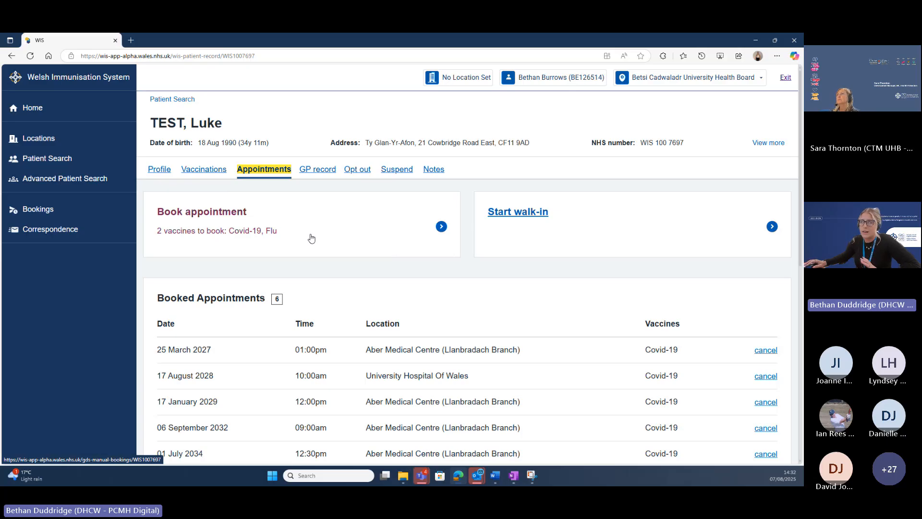
# Start a new booking offering Covid-19 and Flu, due 24/07/2025 to 05/07/2026.
pyautogui.click(412, 231)
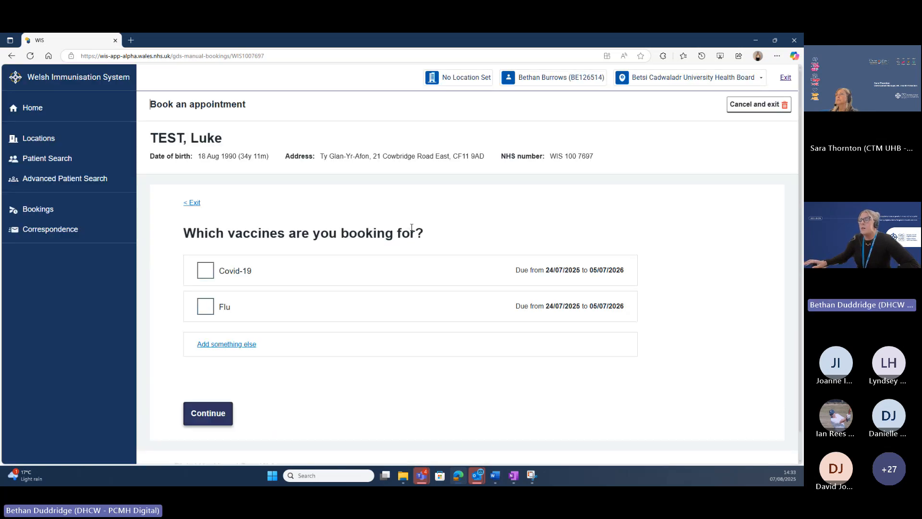
pyautogui.scroll(-1, 412, 227)
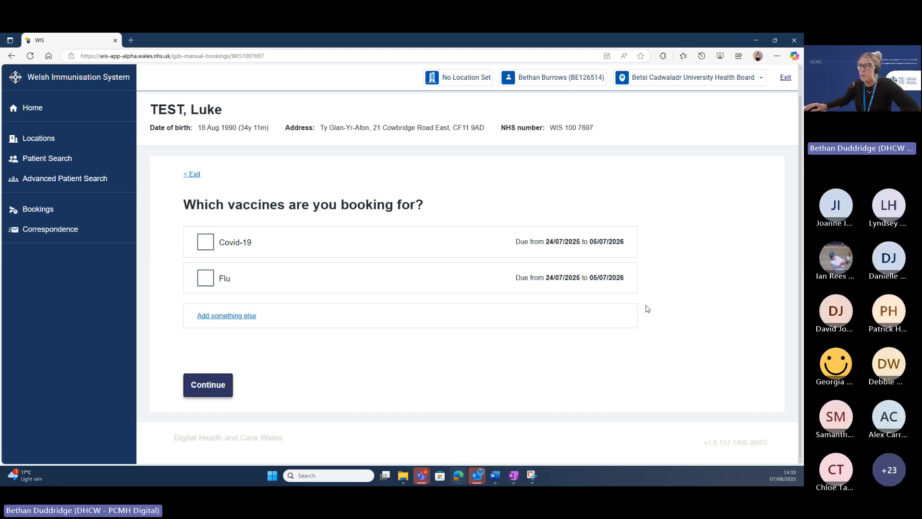
# Tick Covid-19 as a vaccine to include in the booking.
pyautogui.click(242, 317)
pyautogui.scroll(-1, 358, 335)
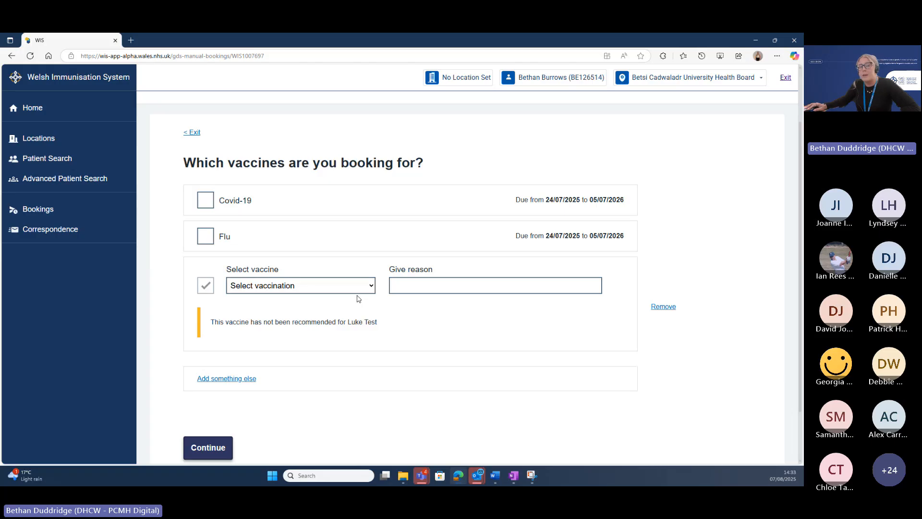
pyautogui.click(210, 201)
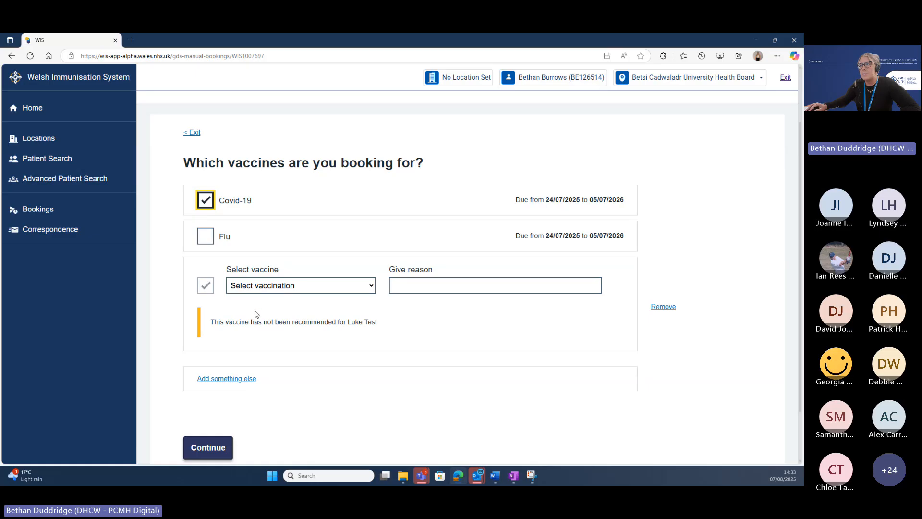
# Add RSV as an extra vaccine with reason 'testreason.', then remove the RSV entry.
pyautogui.click(369, 288)
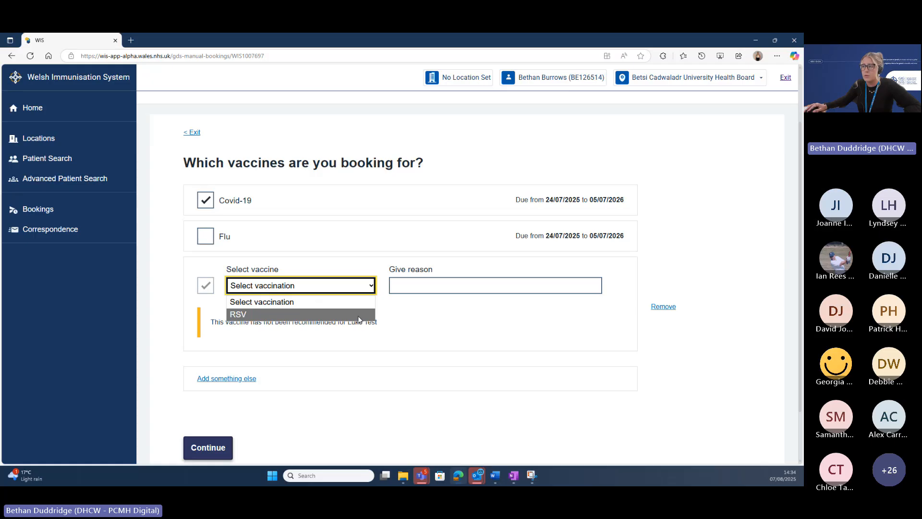
pyautogui.click(359, 315)
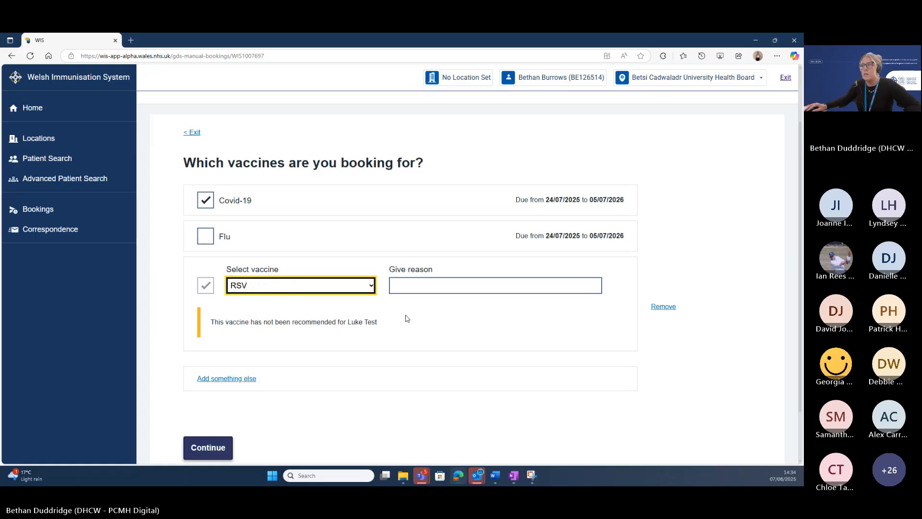
pyautogui.click(437, 285)
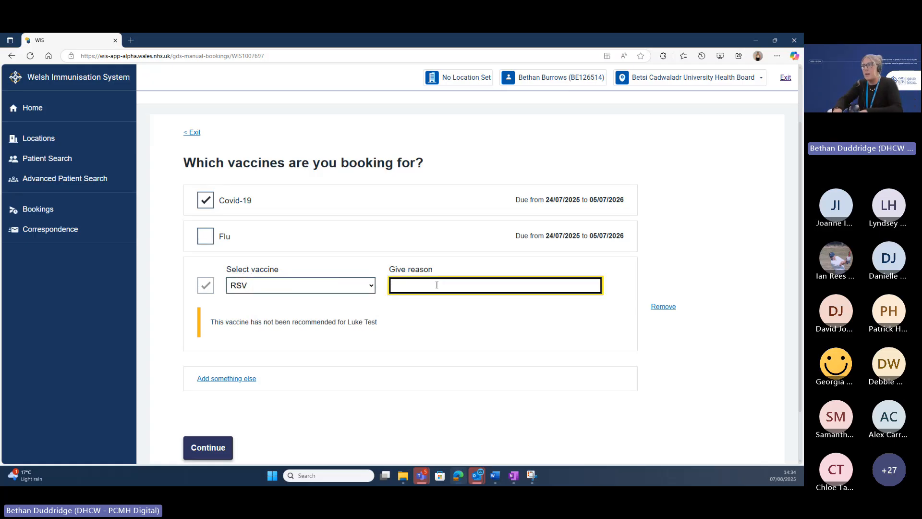
pyautogui.write('test')
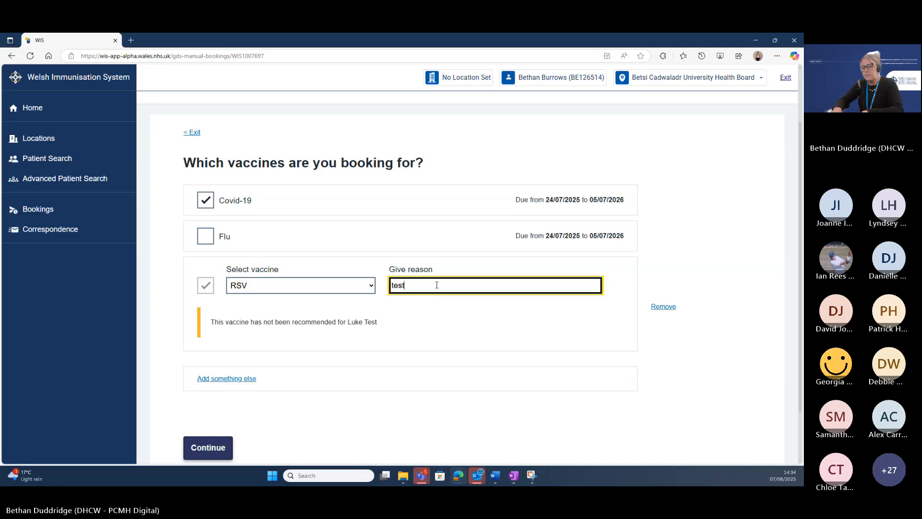
pyautogui.write('reason')
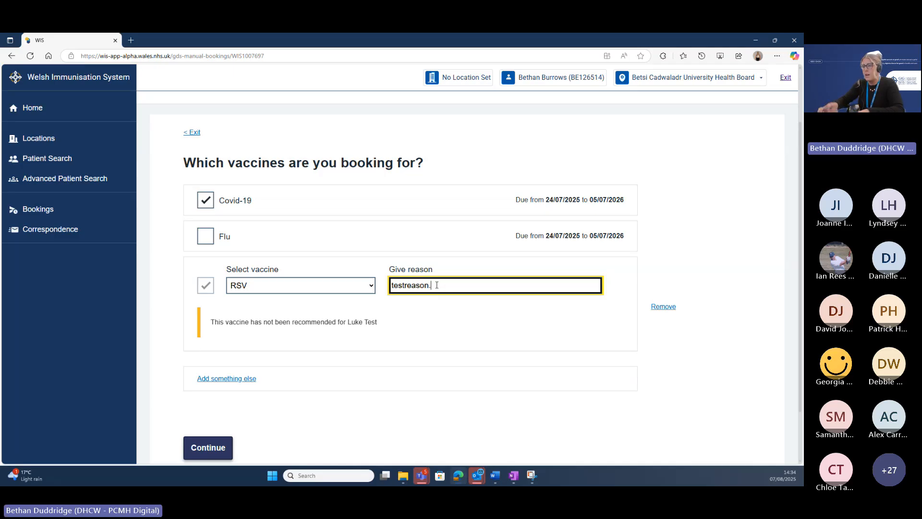
pyautogui.write('.')
pyautogui.scroll(-1, 447, 308)
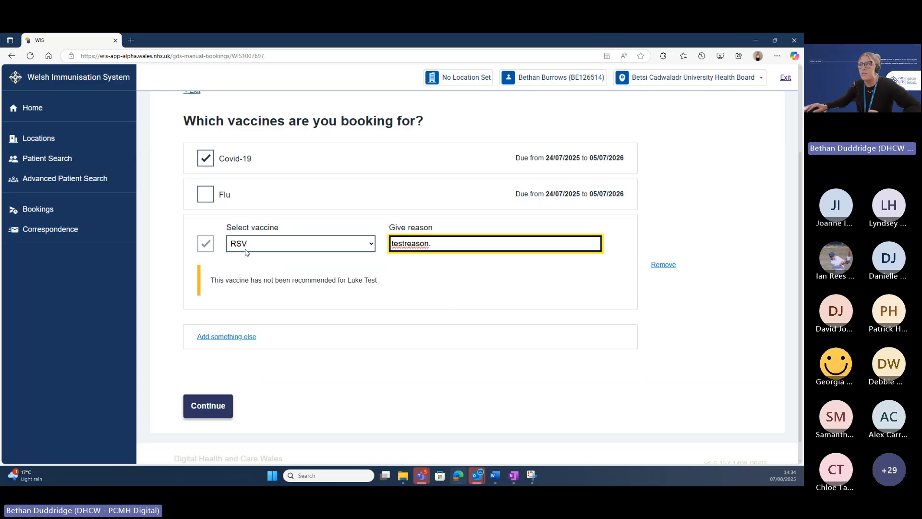
pyautogui.click(669, 267)
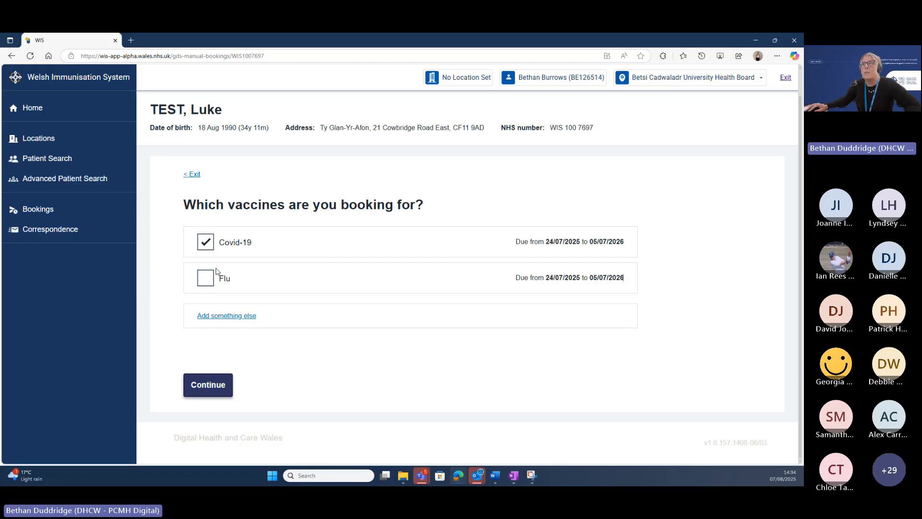
# Include Flu alongside Covid-19 and continue to the appointment location choice.
pyautogui.click(207, 284)
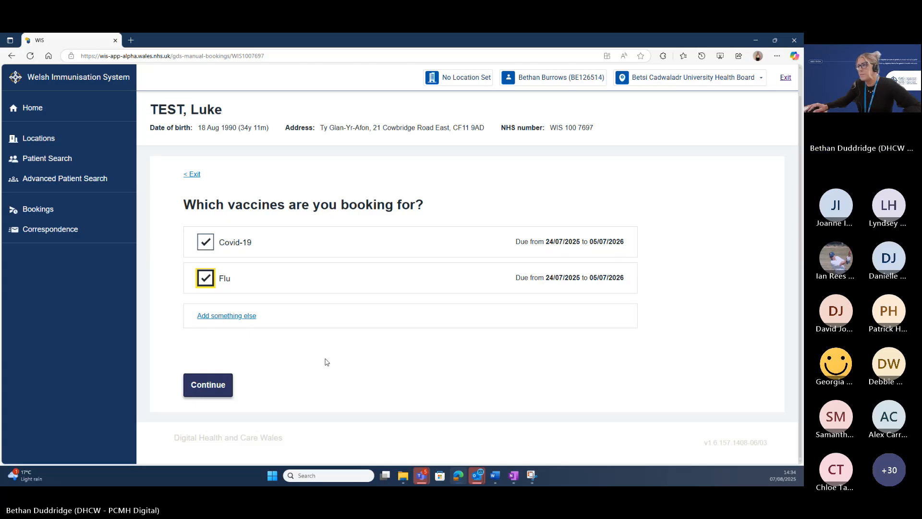
pyautogui.click(217, 389)
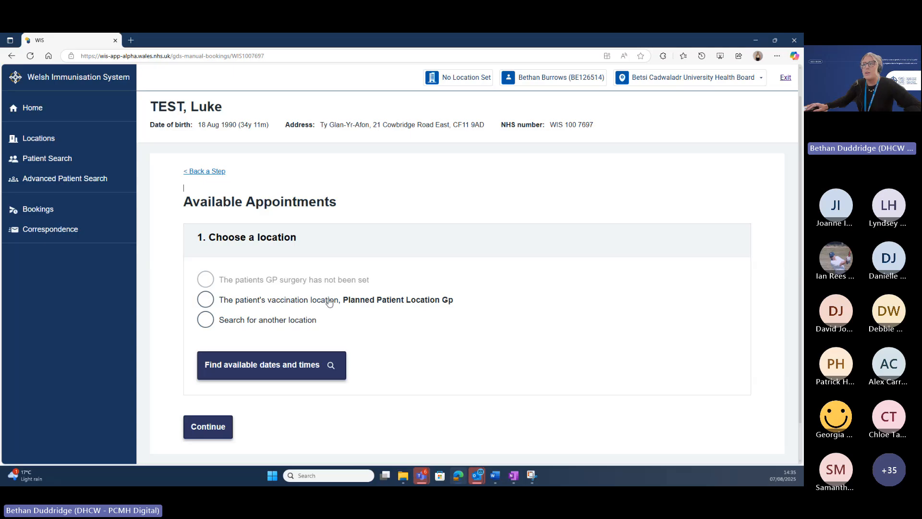
# Choose NWIS Nwis Test as the location and look up its available dates and times.
pyautogui.click(206, 321)
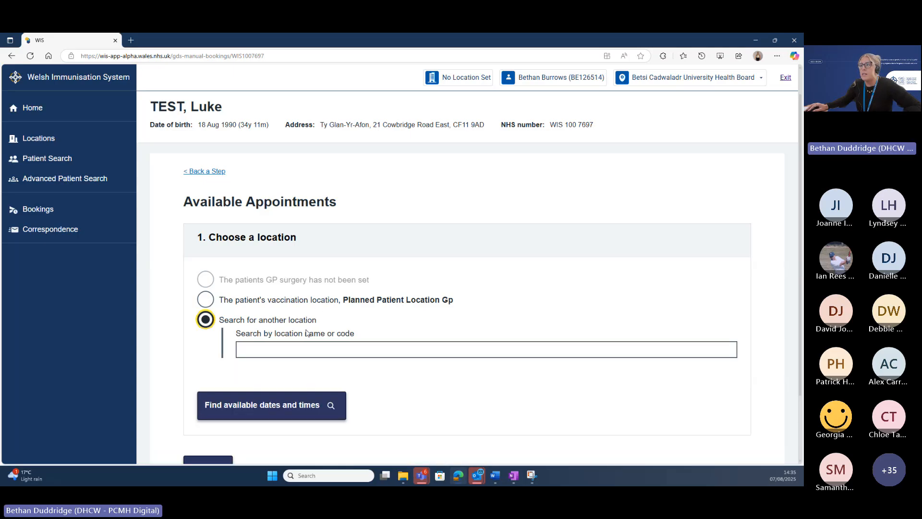
pyautogui.click(349, 349)
pyautogui.scroll(-1, 348, 347)
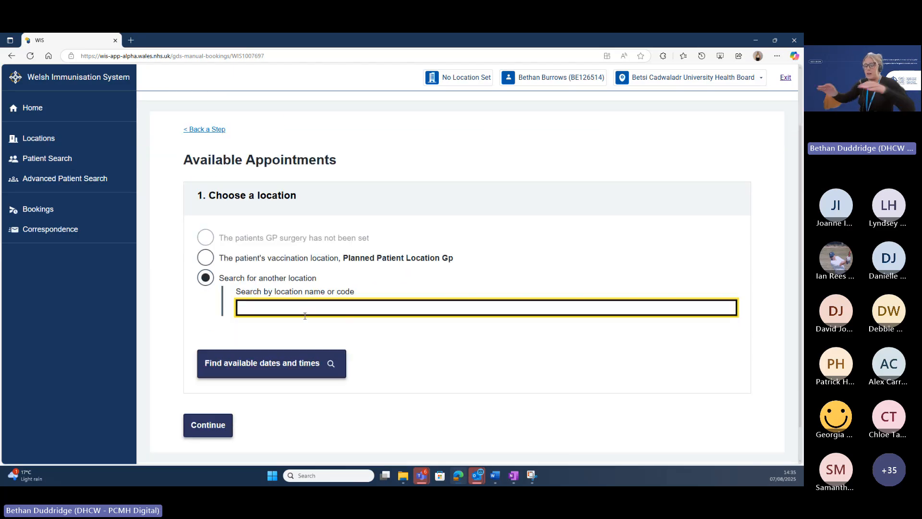
pyautogui.write('NWIS')
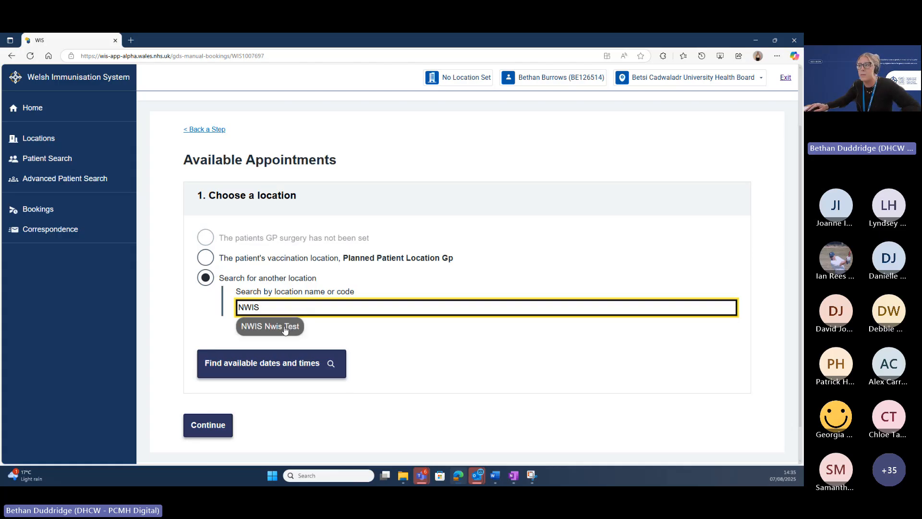
pyautogui.click(268, 327)
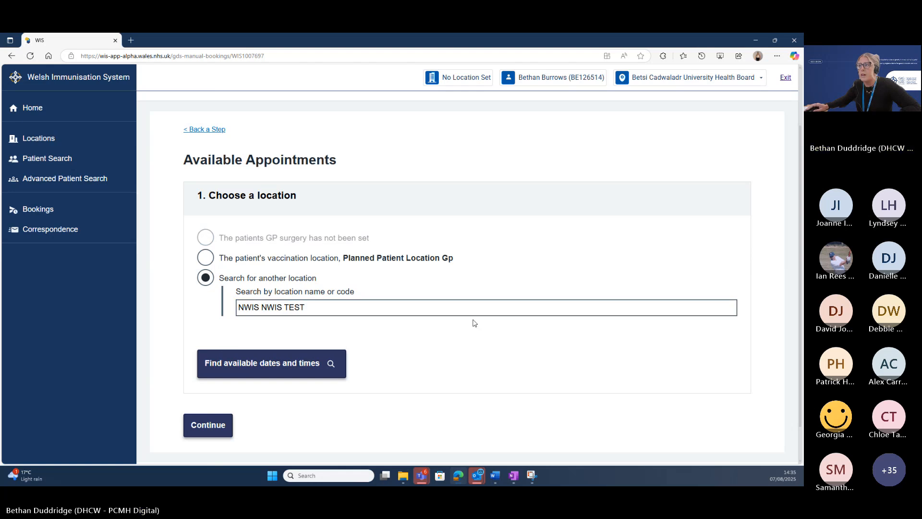
pyautogui.scroll(-1, 315, 323)
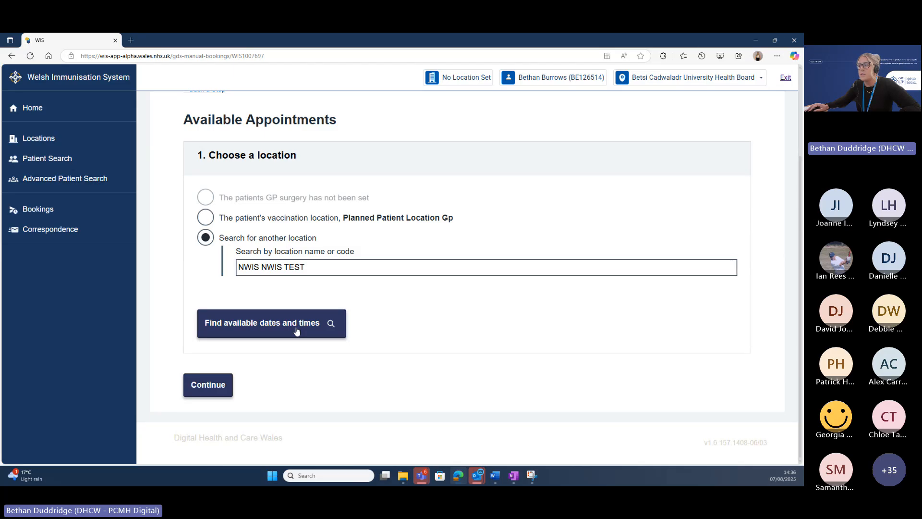
pyautogui.click(297, 331)
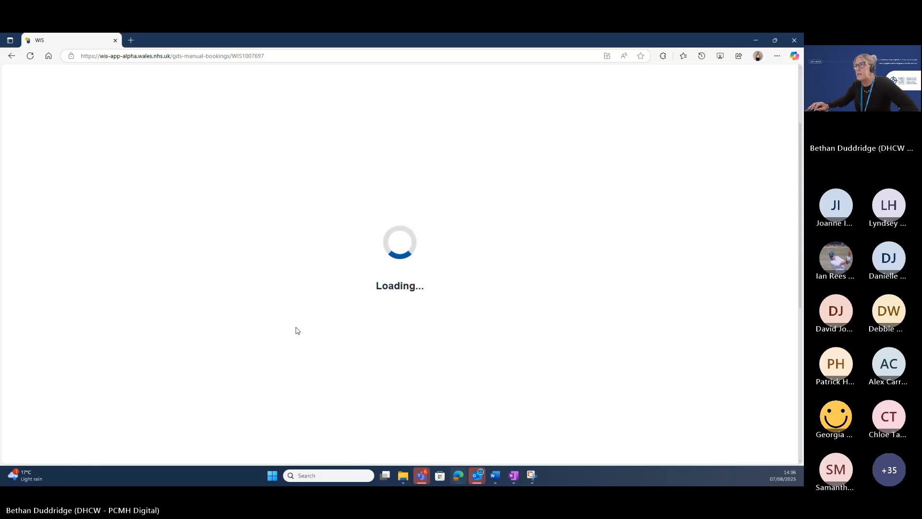
# Toggle the Timed session filter off and on, showing August 2025 dates 8, 9, 13, 14, 15.
pyautogui.scroll(-3, 544, 352)
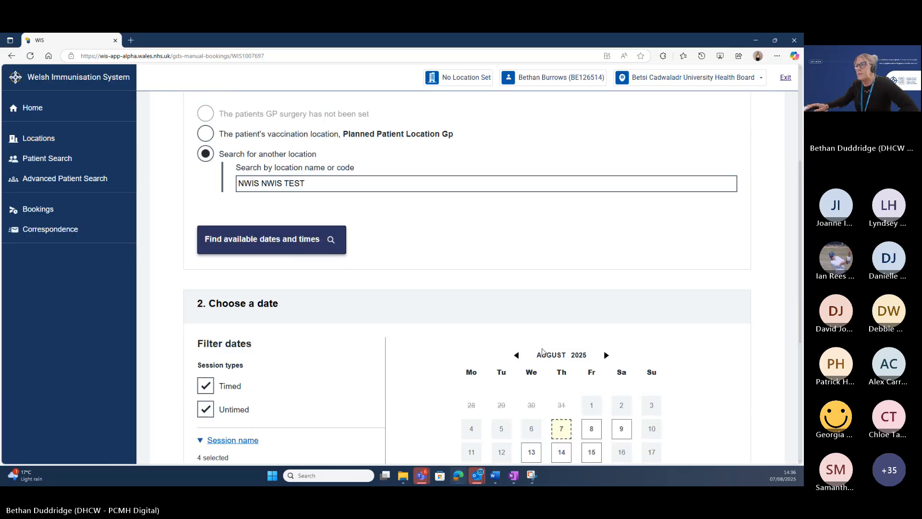
pyautogui.scroll(-1, 543, 352)
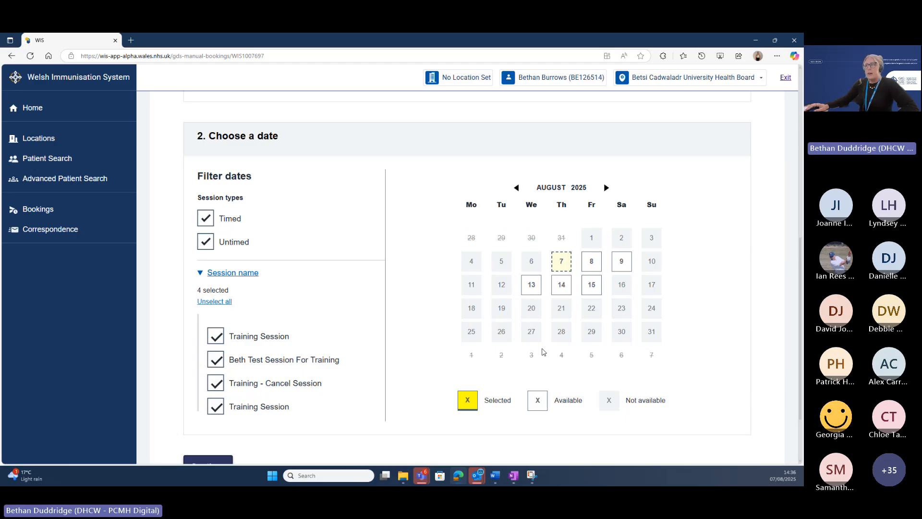
pyautogui.scroll(-1, 543, 352)
pyautogui.scroll(1, 543, 352)
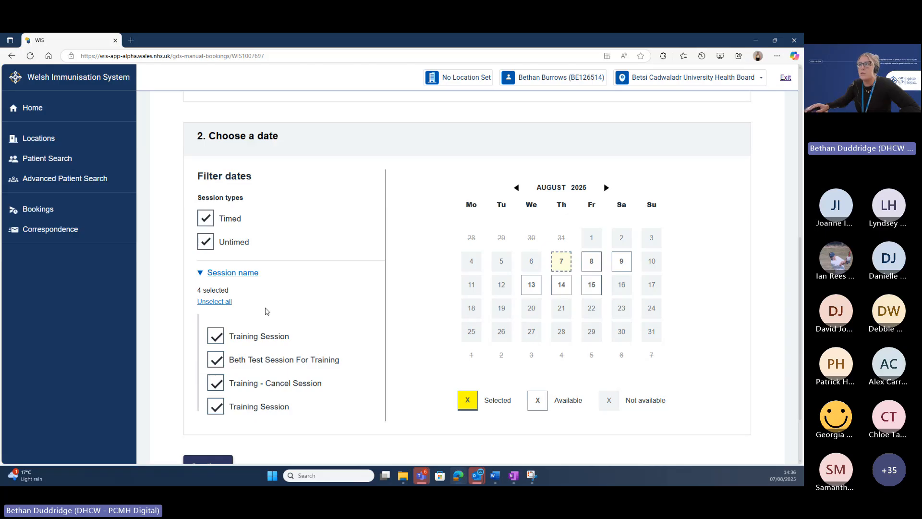
pyautogui.scroll(-1, 267, 310)
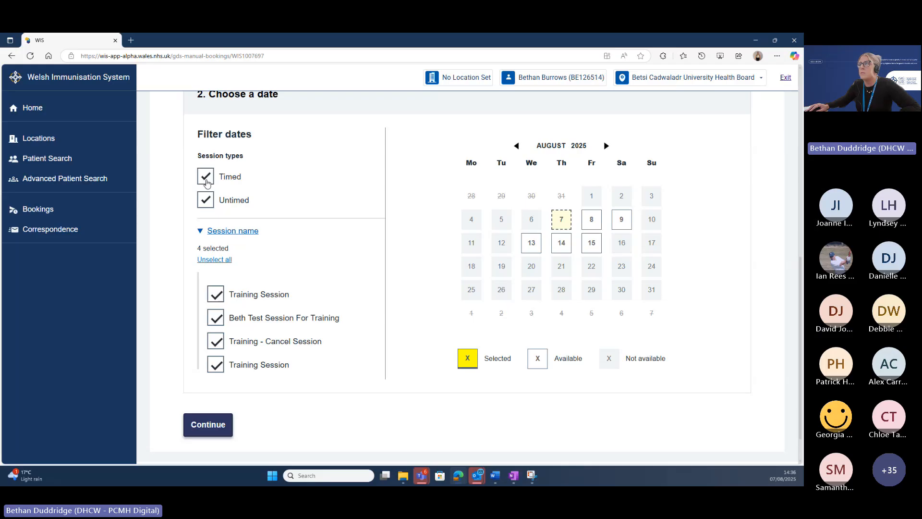
pyautogui.click(206, 180)
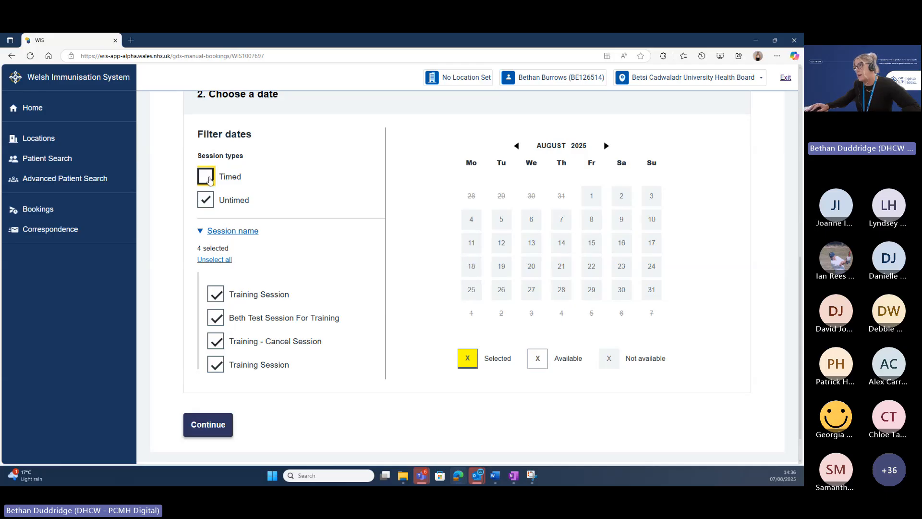
pyautogui.click(207, 177)
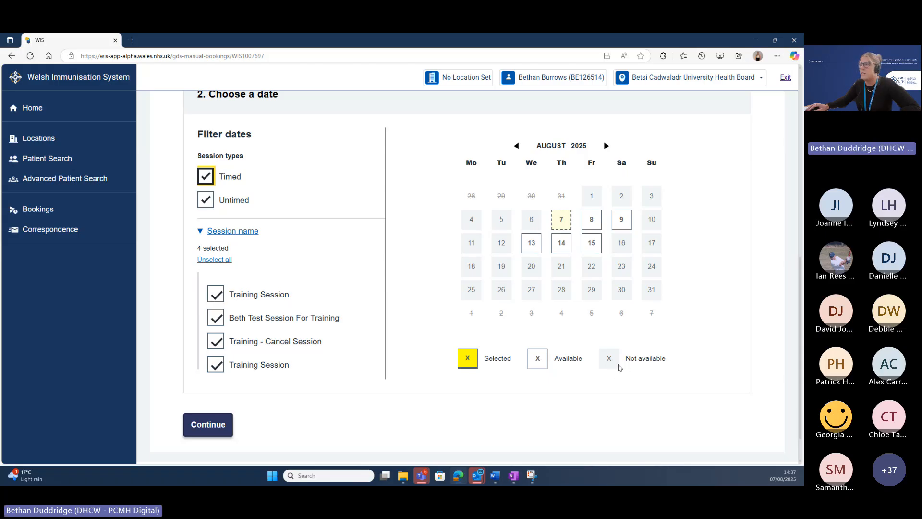
pyautogui.scroll(-1, 611, 357)
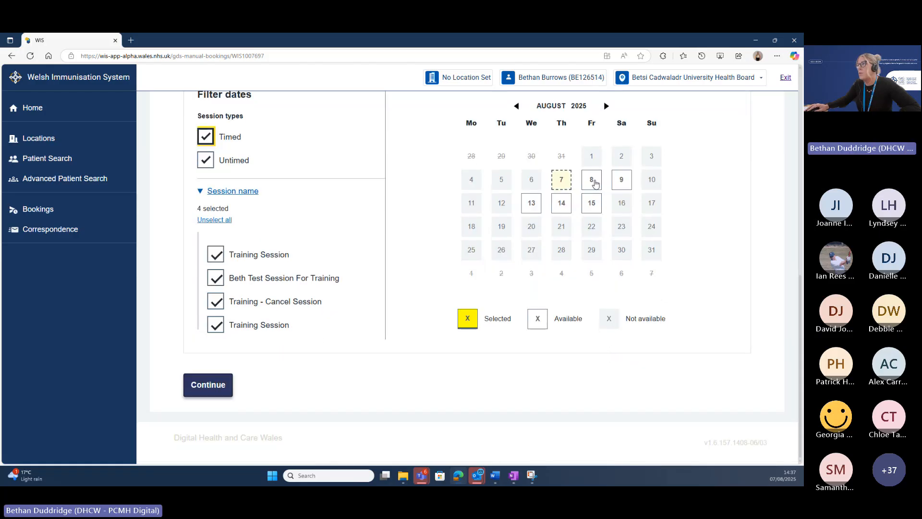
# Choose the 16:00pm evening slot on 08 August 2025 and proceed to booking confirmation.
pyautogui.click(592, 181)
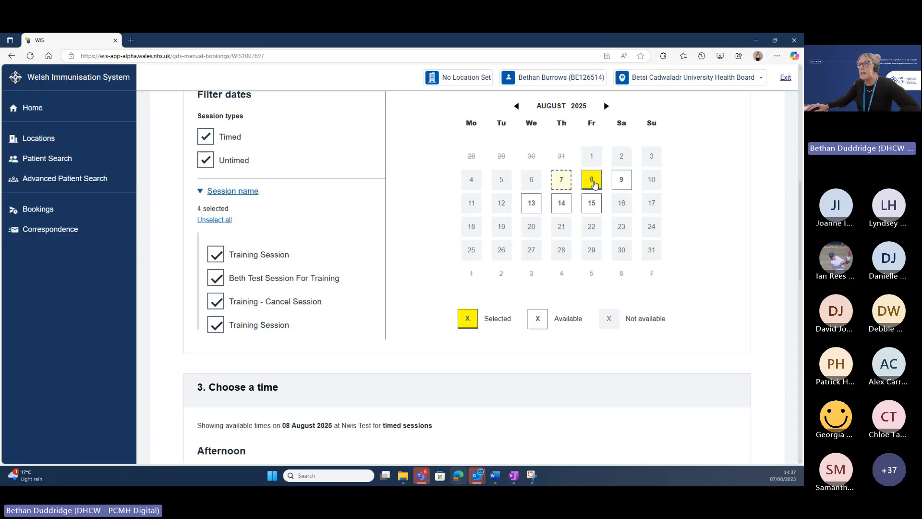
pyautogui.scroll(1, 589, 172)
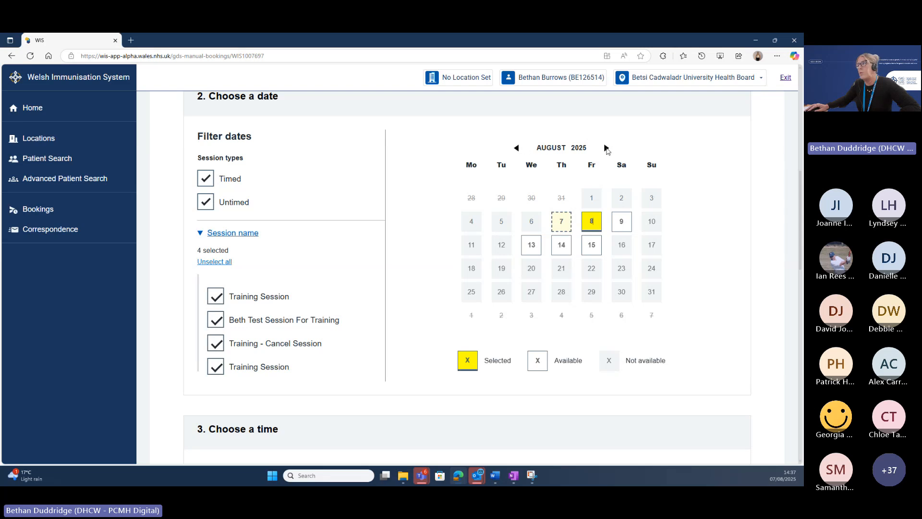
pyautogui.scroll(-1, 561, 203)
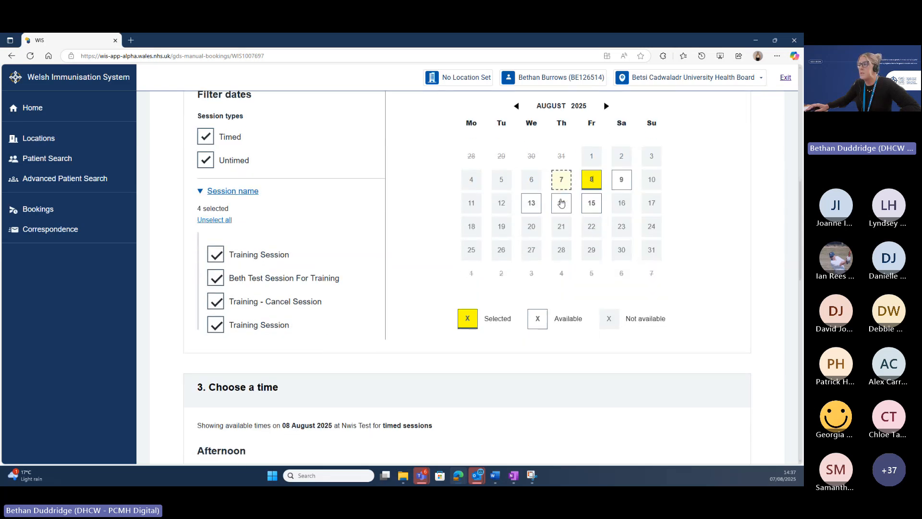
pyautogui.scroll(-1, 561, 203)
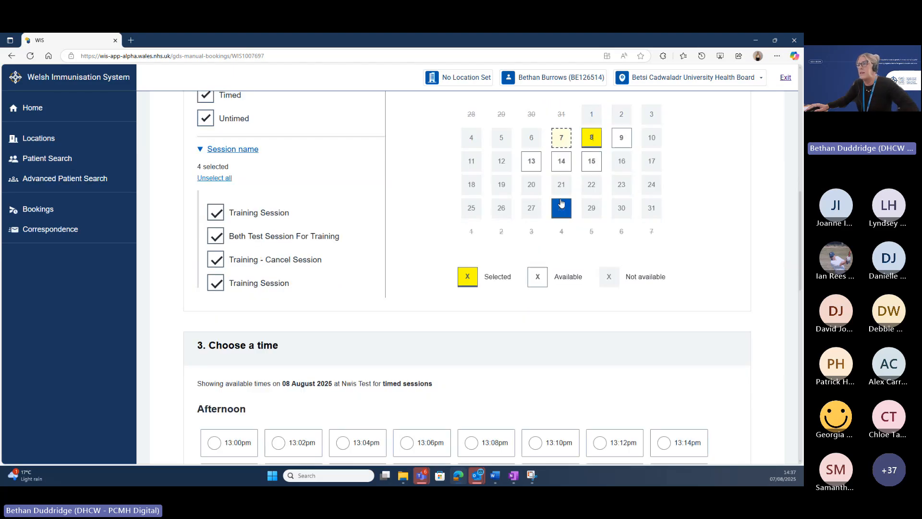
pyautogui.scroll(-4, 561, 204)
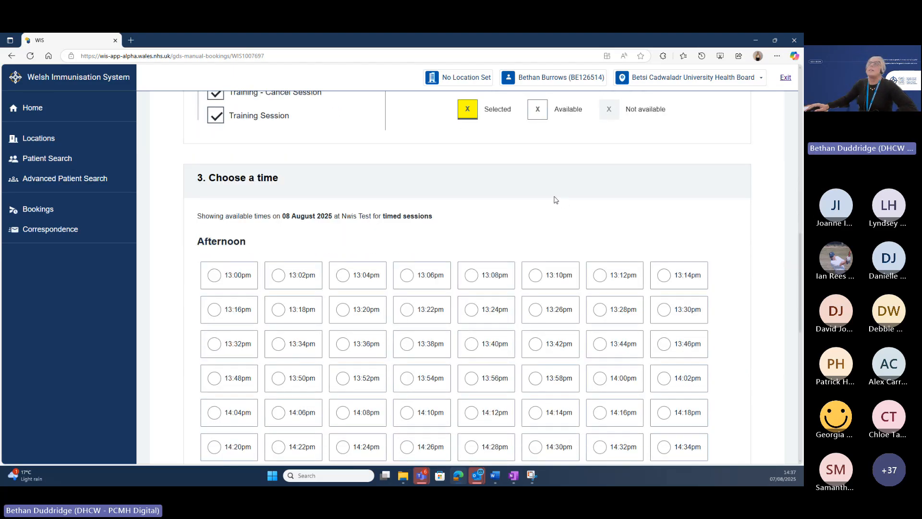
pyautogui.scroll(-1, 553, 199)
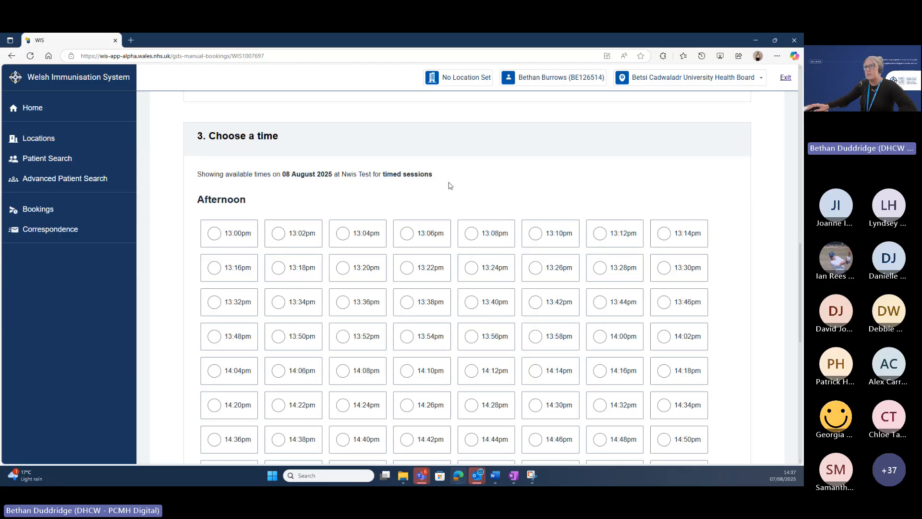
pyautogui.scroll(-2, 450, 186)
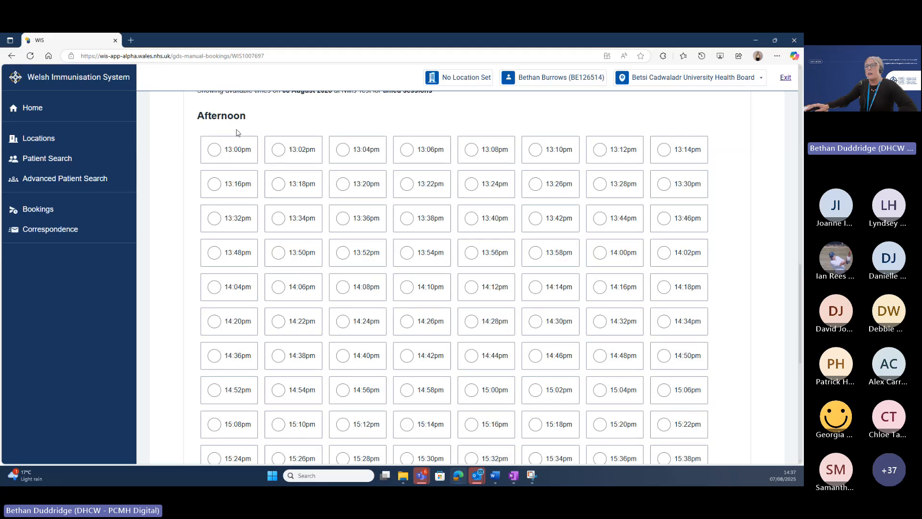
pyautogui.scroll(-4, 237, 133)
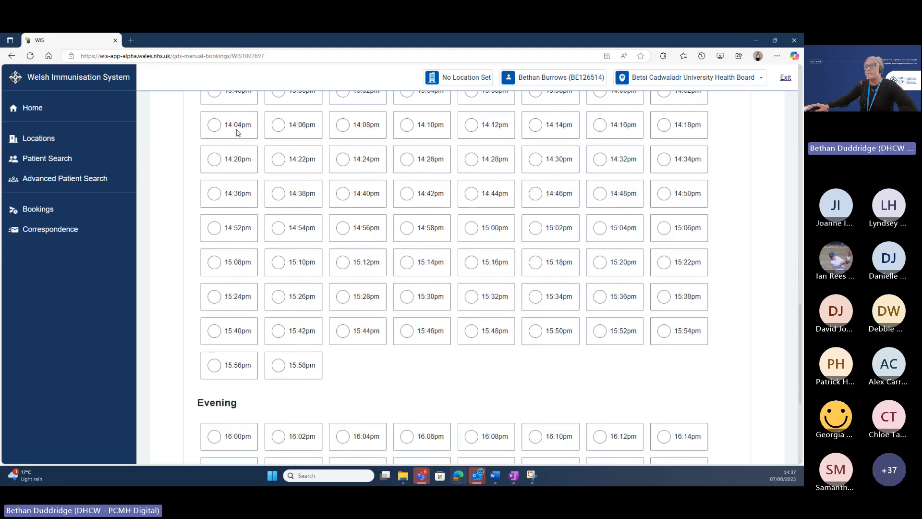
pyautogui.scroll(4, 236, 133)
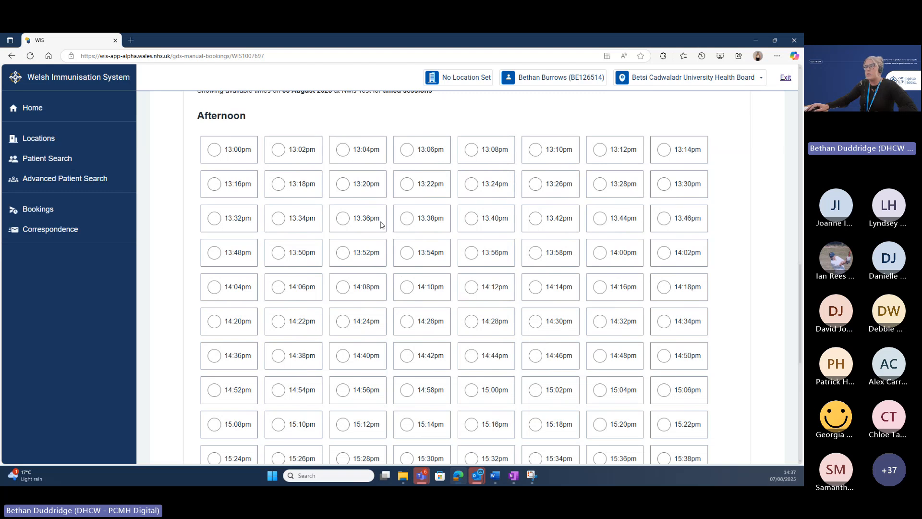
pyautogui.scroll(-6, 363, 269)
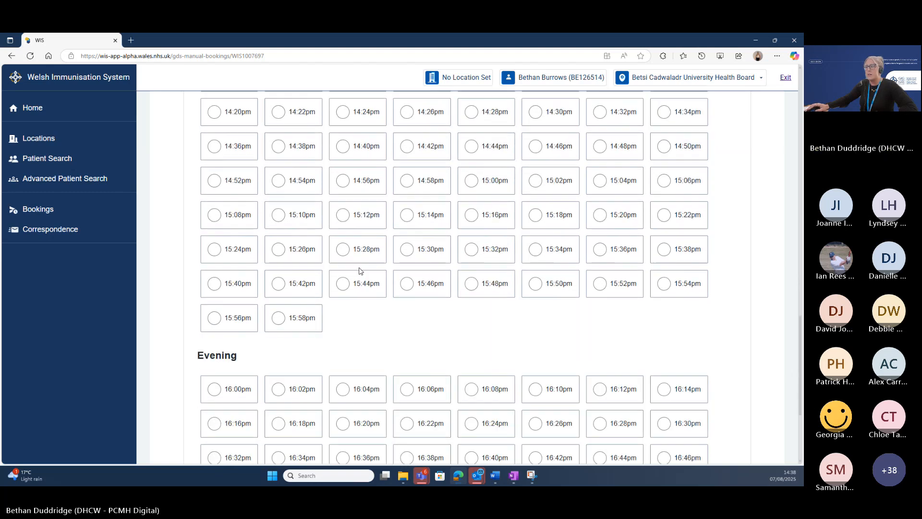
pyautogui.scroll(-2, 361, 271)
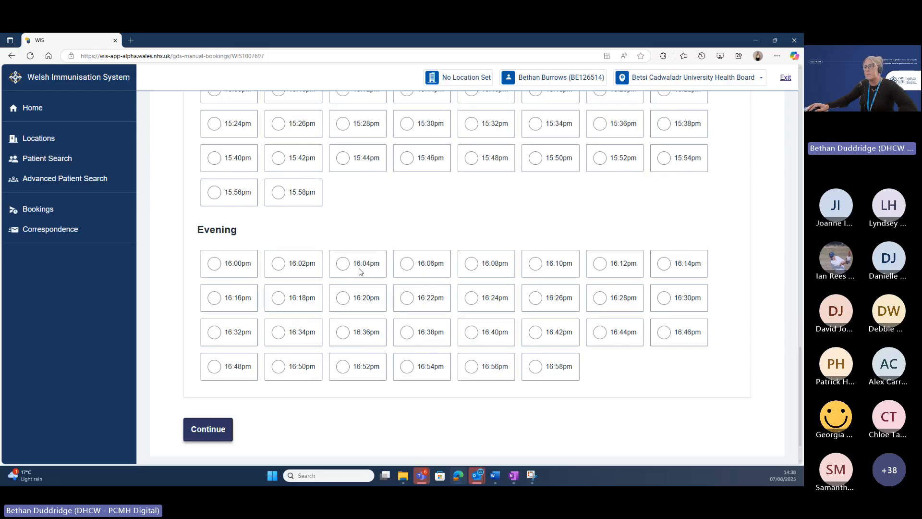
pyautogui.click(215, 267)
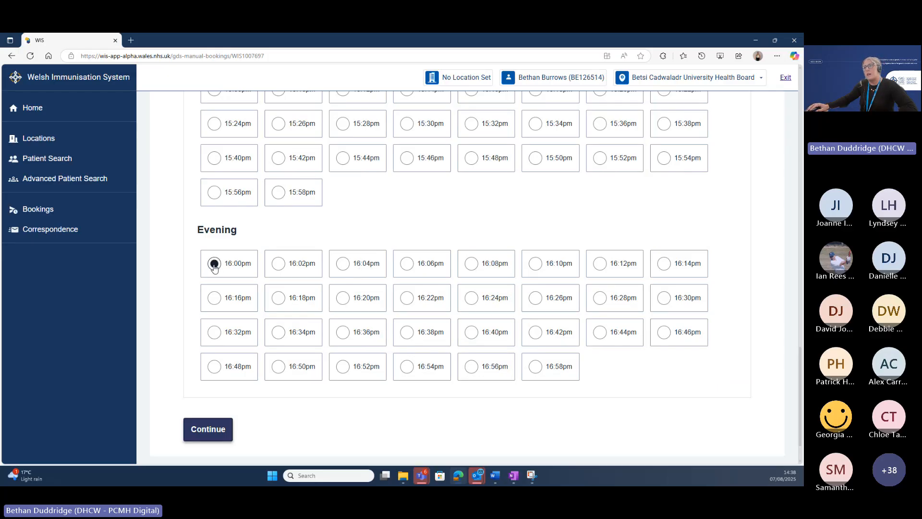
pyautogui.click(221, 430)
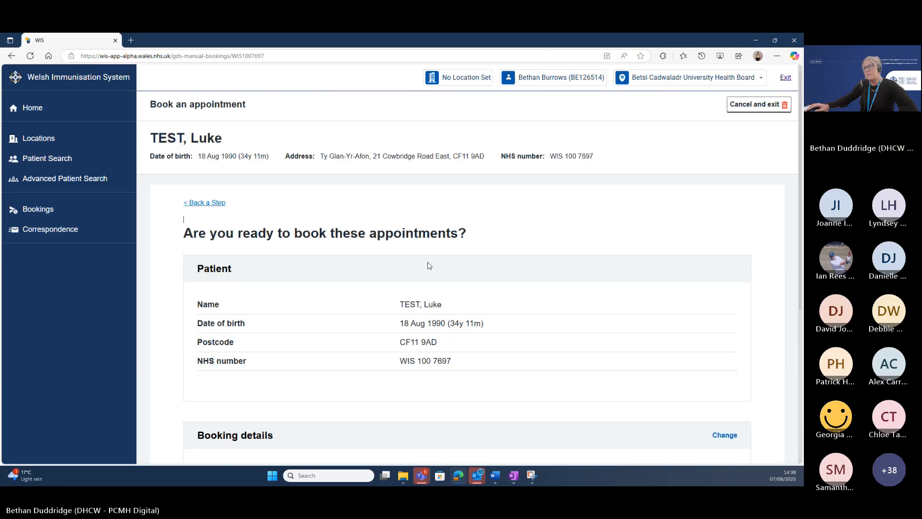
pyautogui.scroll(-1, 429, 266)
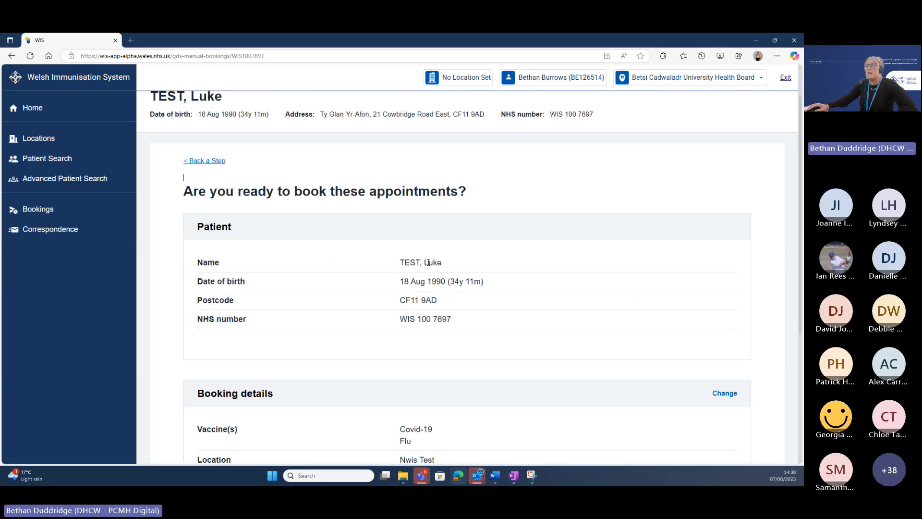
pyautogui.scroll(-1, 428, 262)
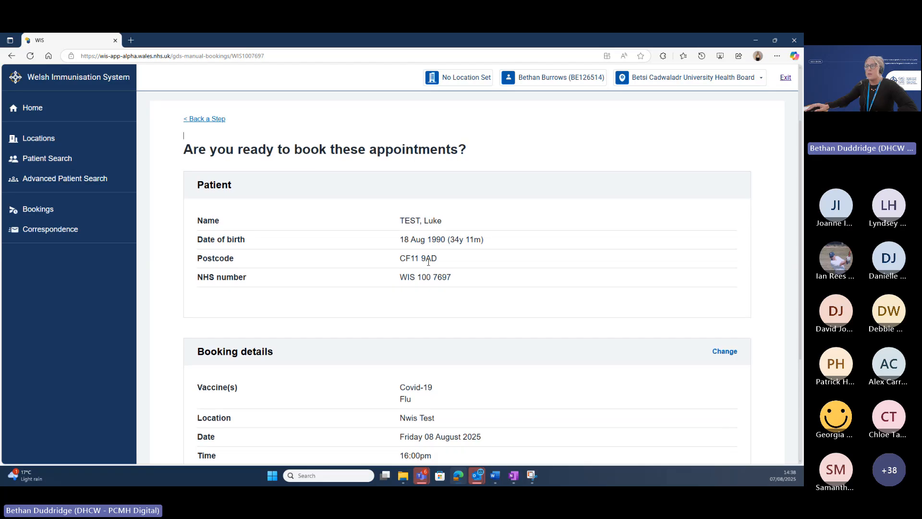
pyautogui.scroll(-1, 429, 262)
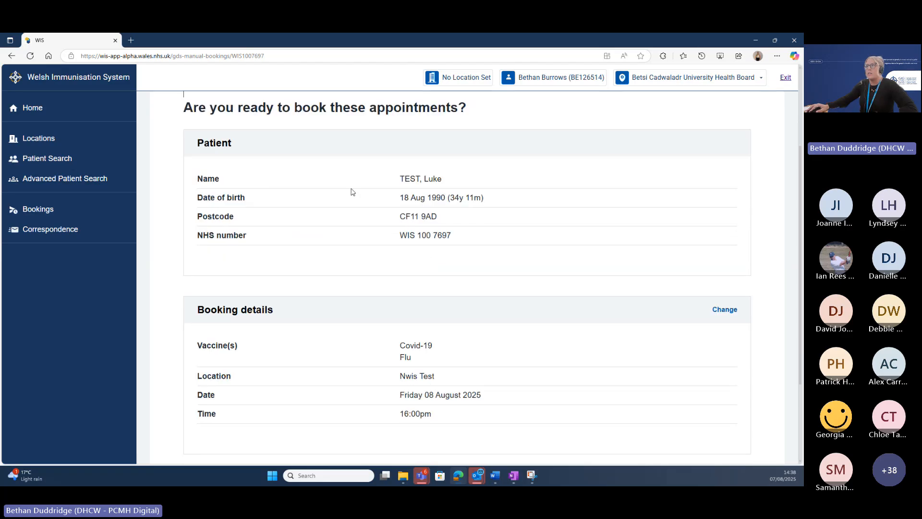
pyautogui.scroll(-1, 477, 269)
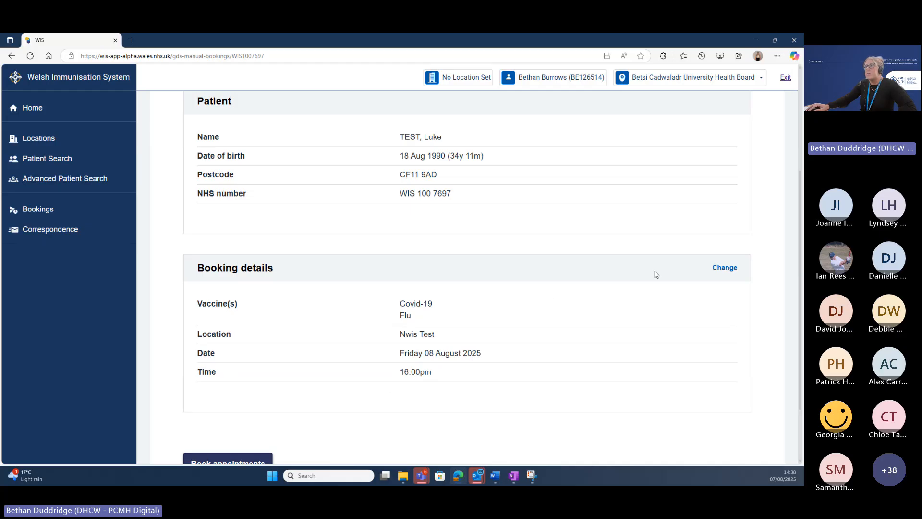
# Edit the booking details to untick Flu, leaving Covid-19 only, and continue.
pyautogui.click(728, 268)
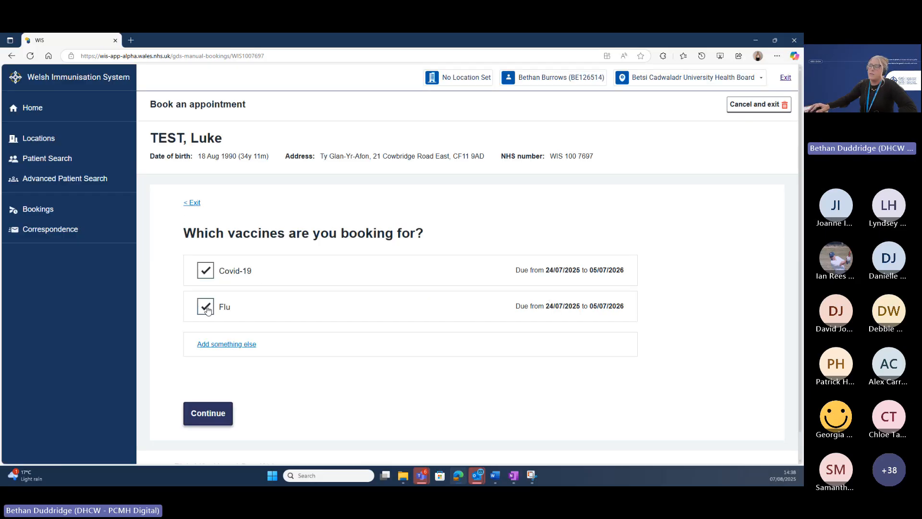
pyautogui.click(206, 308)
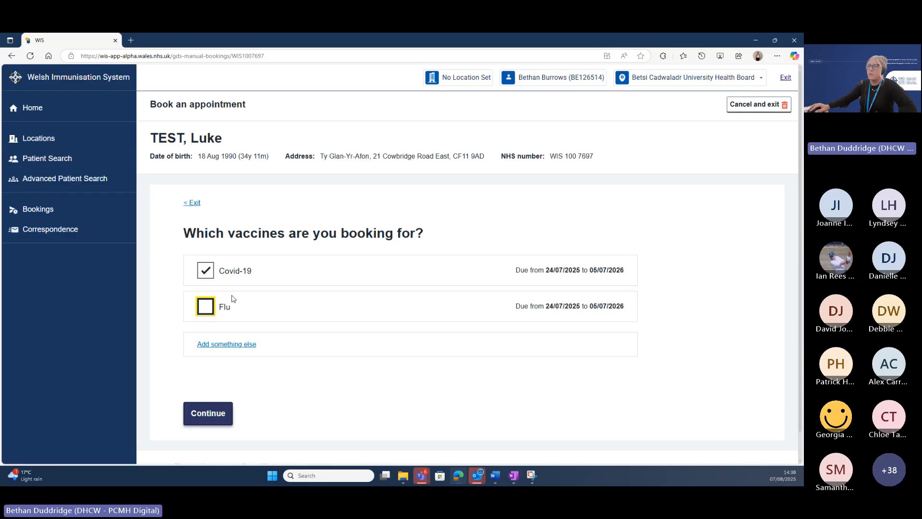
pyautogui.click(210, 416)
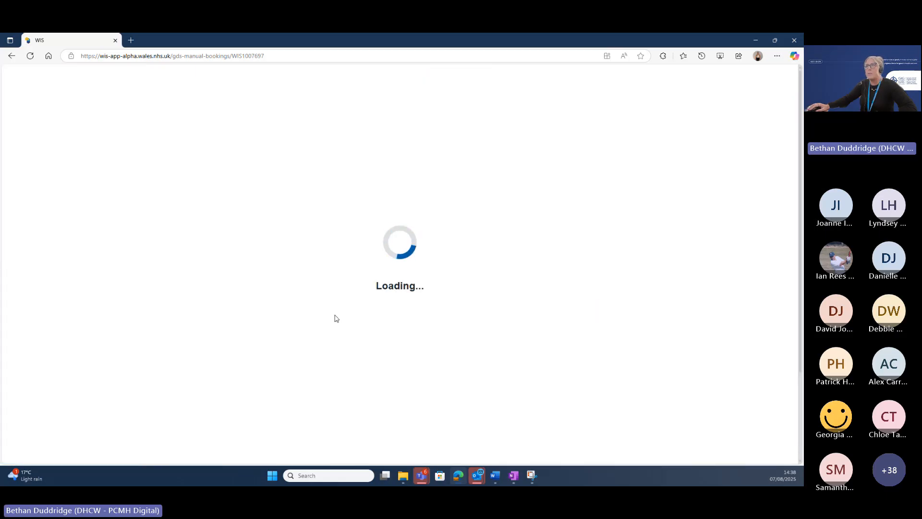
pyautogui.scroll(-1, 447, 336)
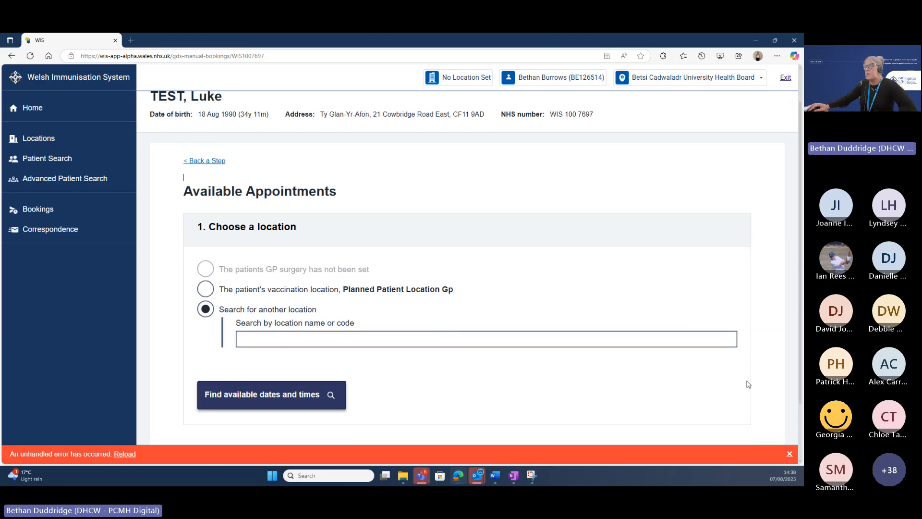
pyautogui.scroll(-1, 278, 340)
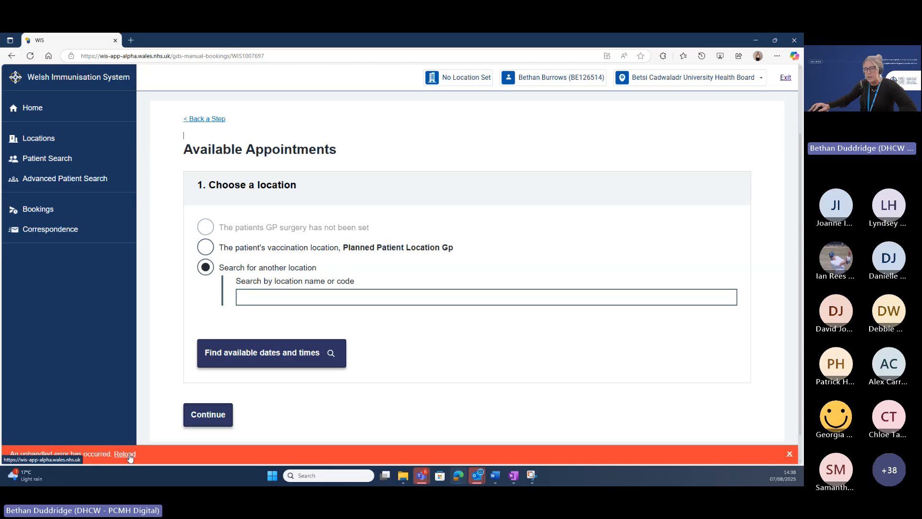
# Dismiss the error, find available dates for location NWIS NWIS TEST, and scroll to the August 2025 calendar.
pyautogui.click(789, 453)
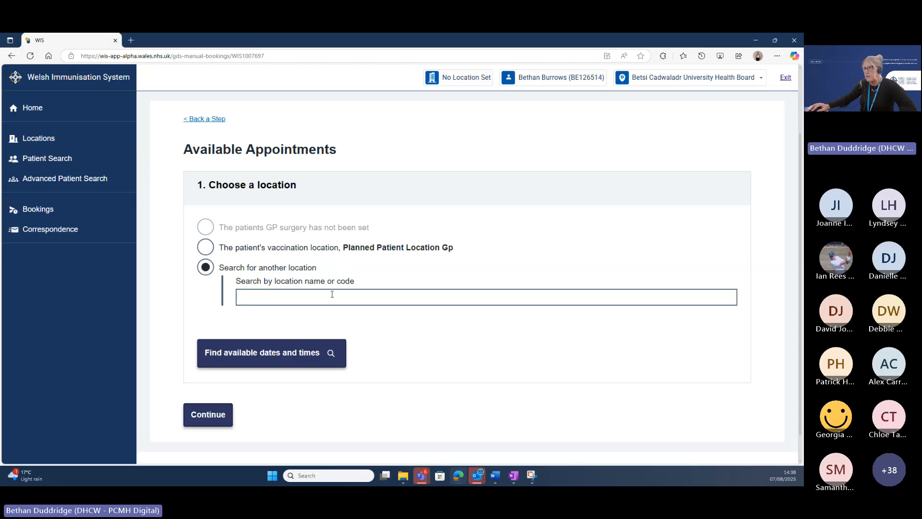
pyautogui.click(329, 296)
pyautogui.write('NWIS')
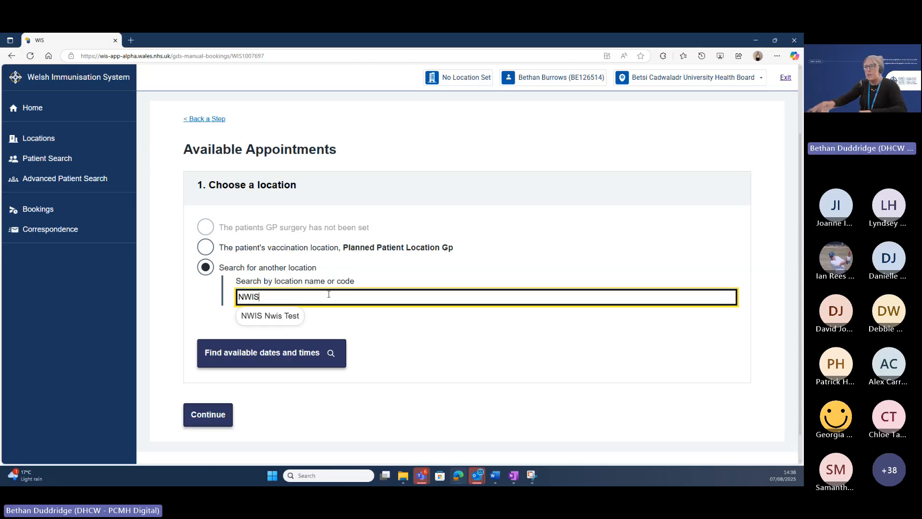
pyautogui.click(292, 315)
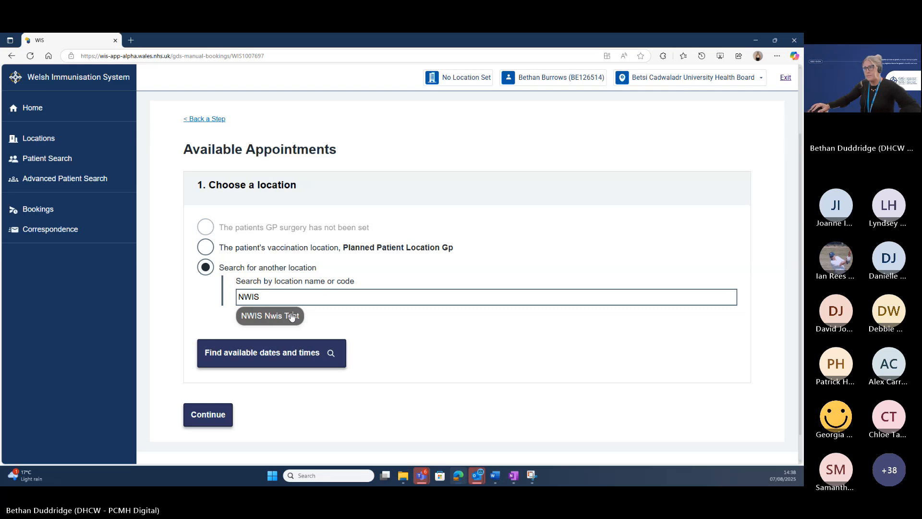
pyautogui.click(305, 357)
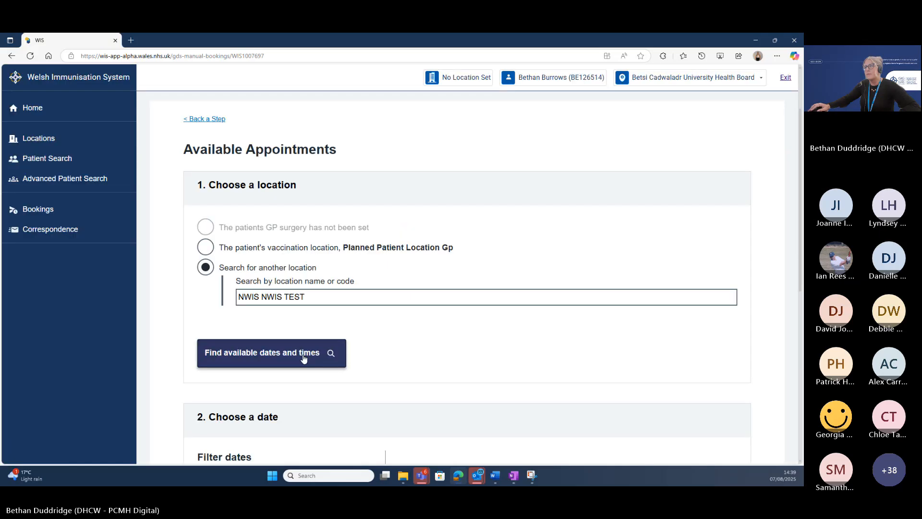
pyautogui.scroll(-2, 303, 358)
pyautogui.scroll(-3, 303, 358)
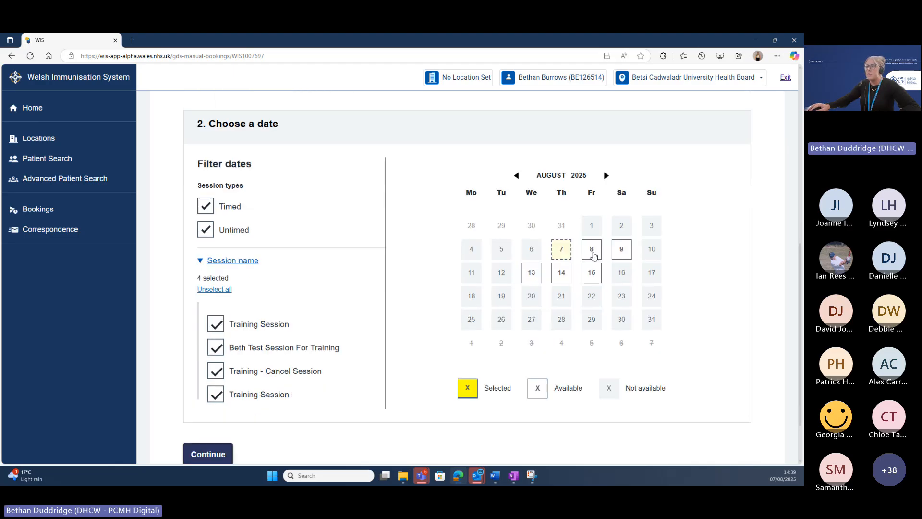
# Choose 8 August 2025 at 13:00pm and continue to the confirmation page.
pyautogui.click(592, 250)
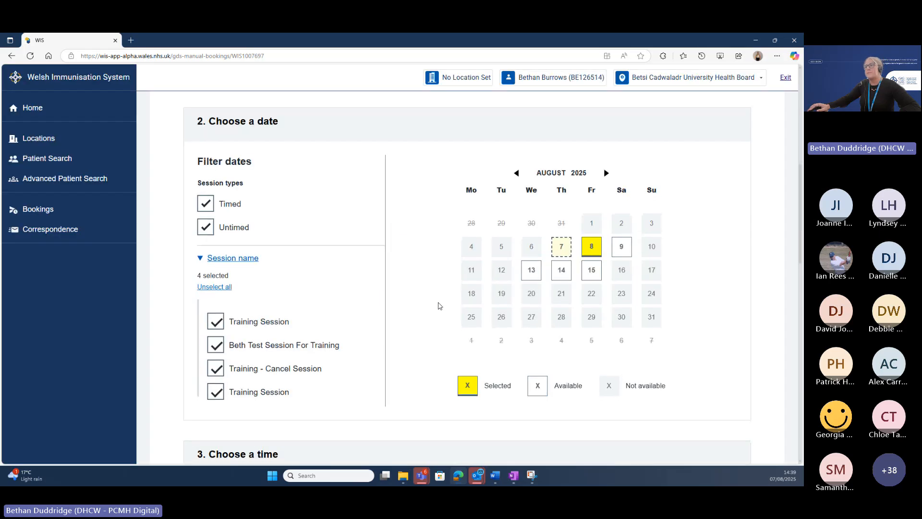
pyautogui.scroll(-5, 440, 306)
pyautogui.scroll(-2, 440, 306)
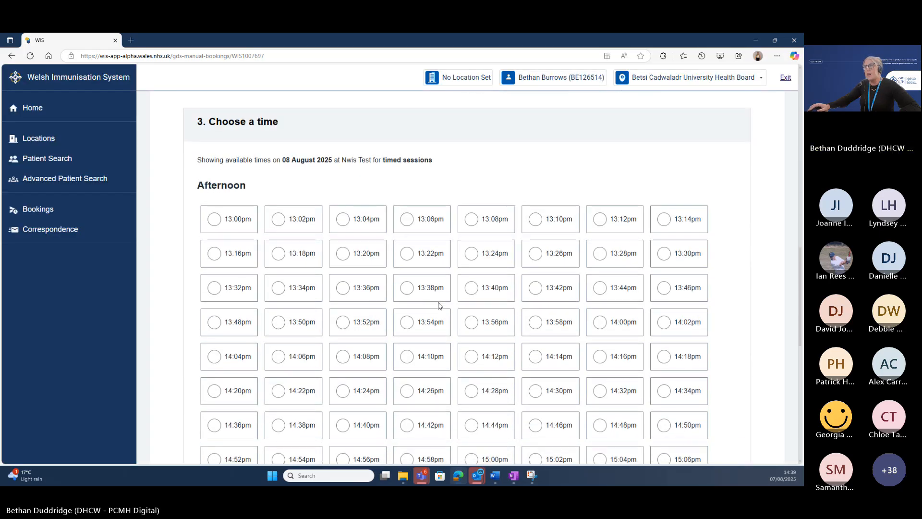
pyautogui.click(214, 219)
pyautogui.scroll(-6, 449, 265)
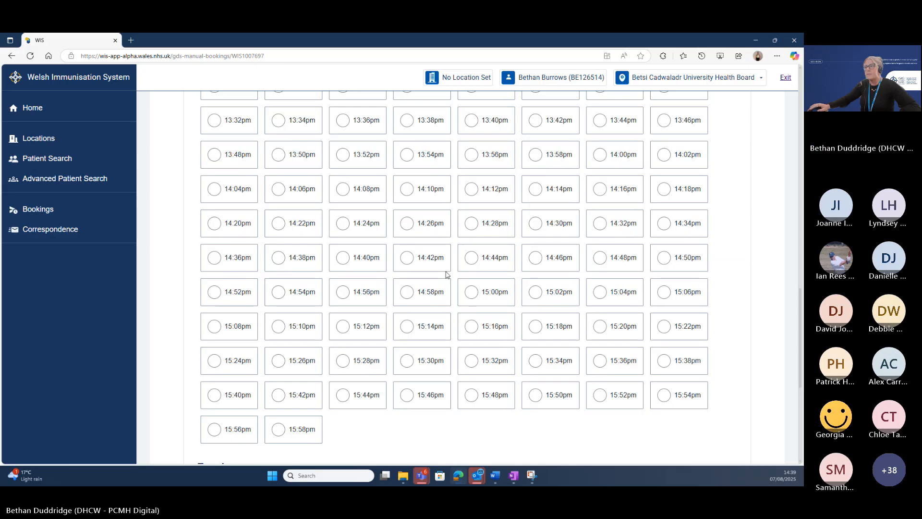
pyautogui.scroll(-4, 446, 274)
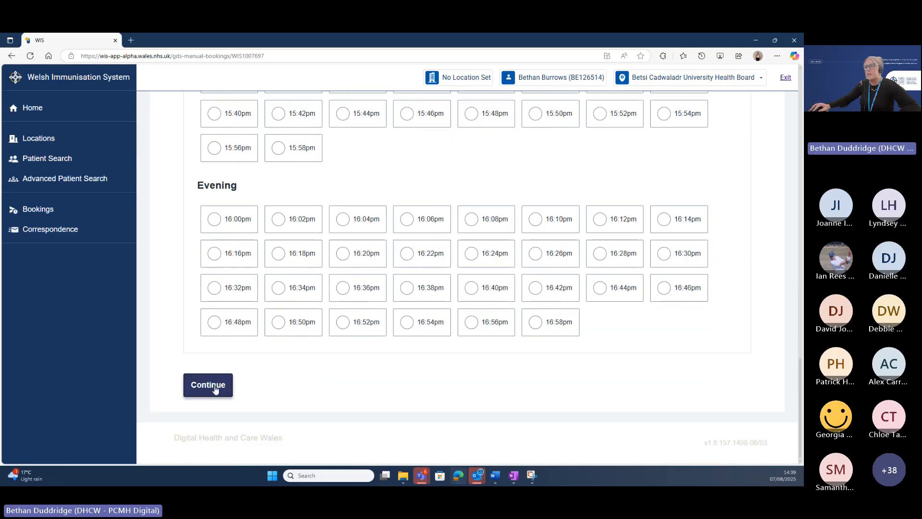
pyautogui.click(216, 389)
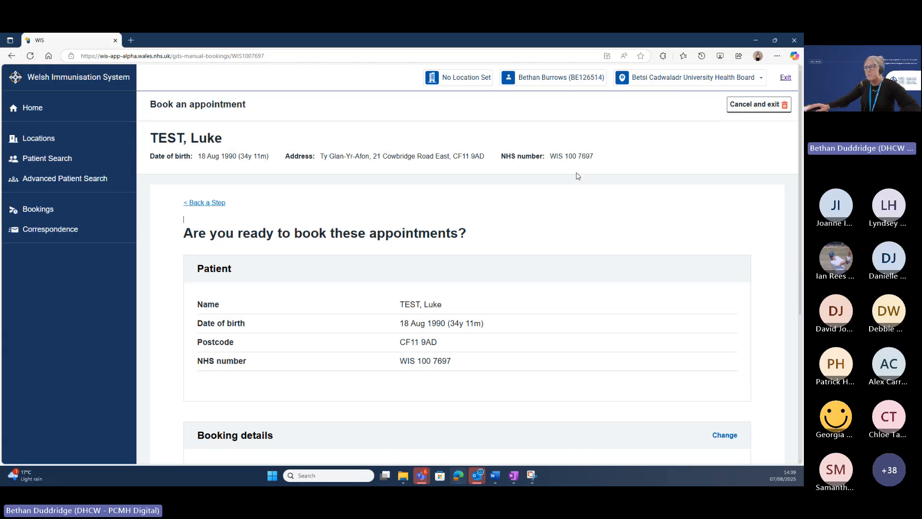
# Review the booking details and book the Covid-19 appointment at Nwis Test for 08 August 2025, 13:00pm.
pyautogui.scroll(-3, 578, 175)
pyautogui.scroll(-1, 578, 176)
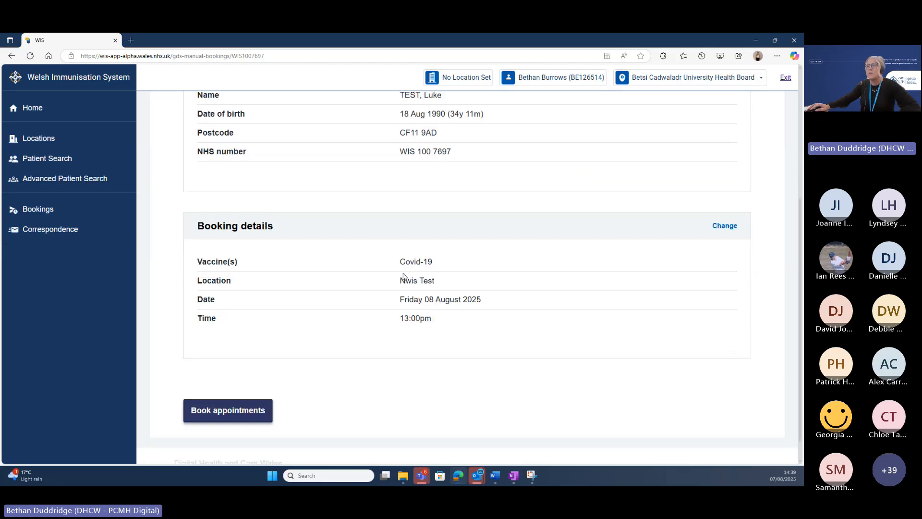
pyautogui.click(224, 411)
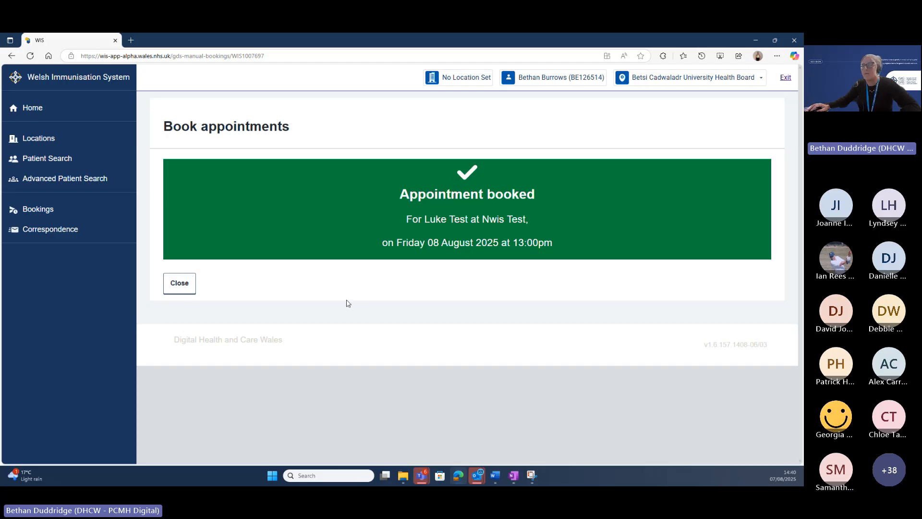
# Close the confirmation and inspect the new 08 August 2025 Nwis Test row in Booked Appointments.
pyautogui.click(178, 289)
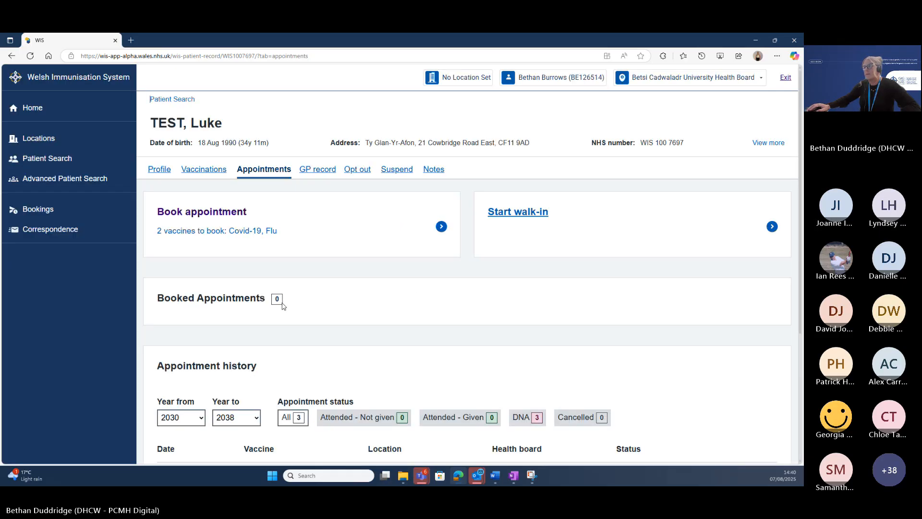
pyautogui.scroll(-2, 394, 306)
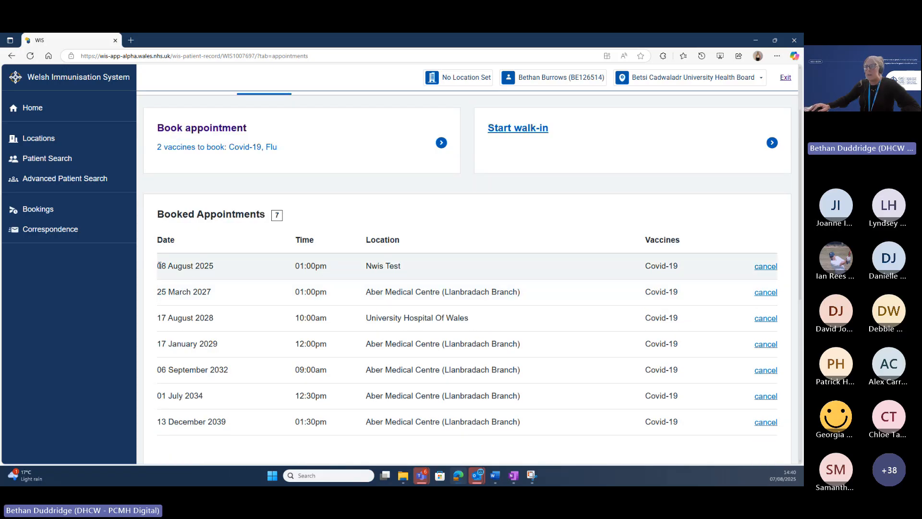
pyautogui.moveTo(159, 266); pyautogui.dragTo(220, 274)
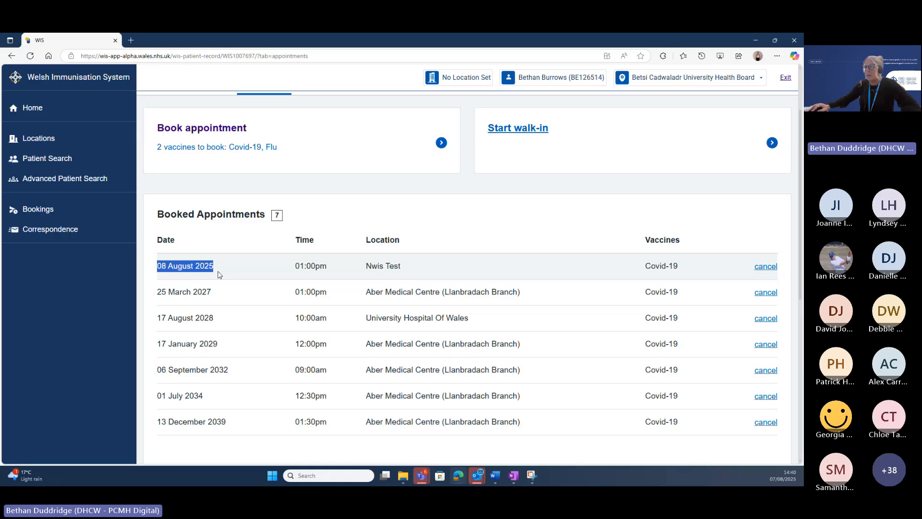
pyautogui.click(245, 275)
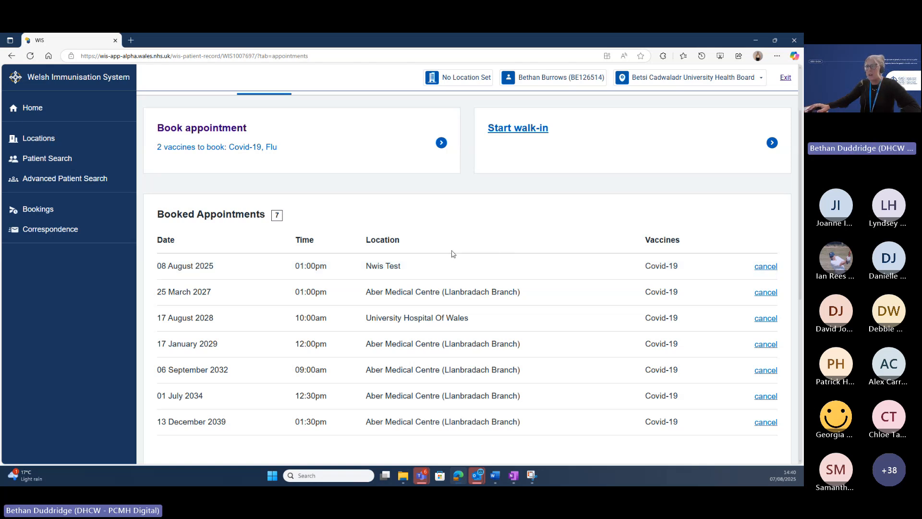
pyautogui.scroll(1, 451, 253)
pyautogui.scroll(-1, 452, 254)
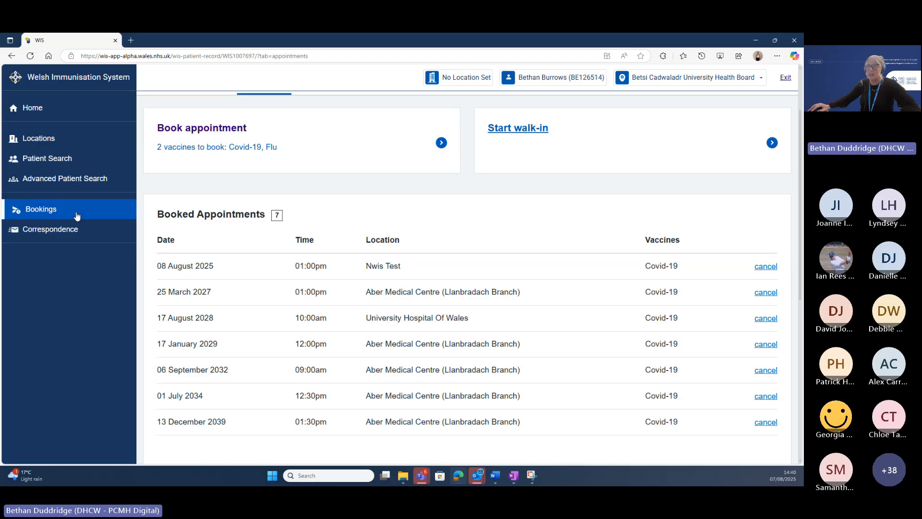
# Open Bookings from the sidebar and scroll through the Mass bookings history table.
pyautogui.click(77, 216)
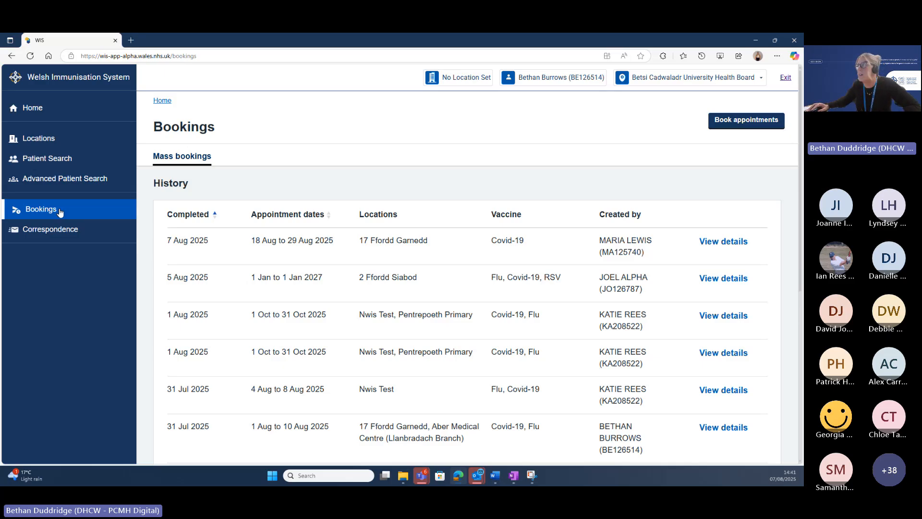
pyautogui.scroll(-1, 513, 251)
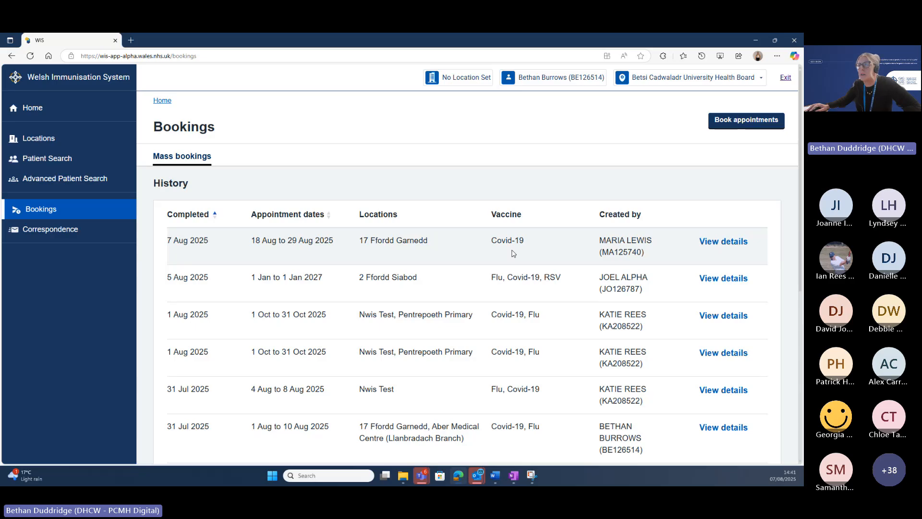
pyautogui.scroll(-1, 461, 287)
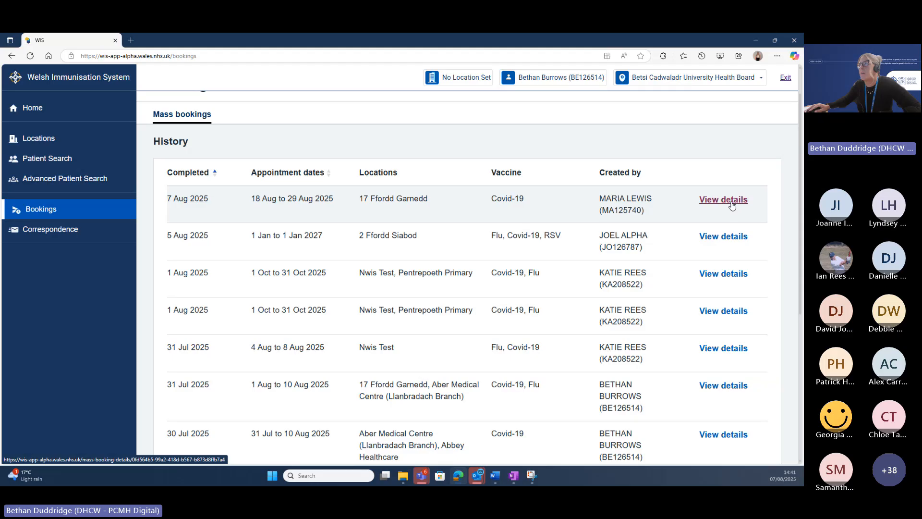
# Open the 5 Aug 2025 mass booking's details and scroll through the page and back to the top.
pyautogui.click(730, 237)
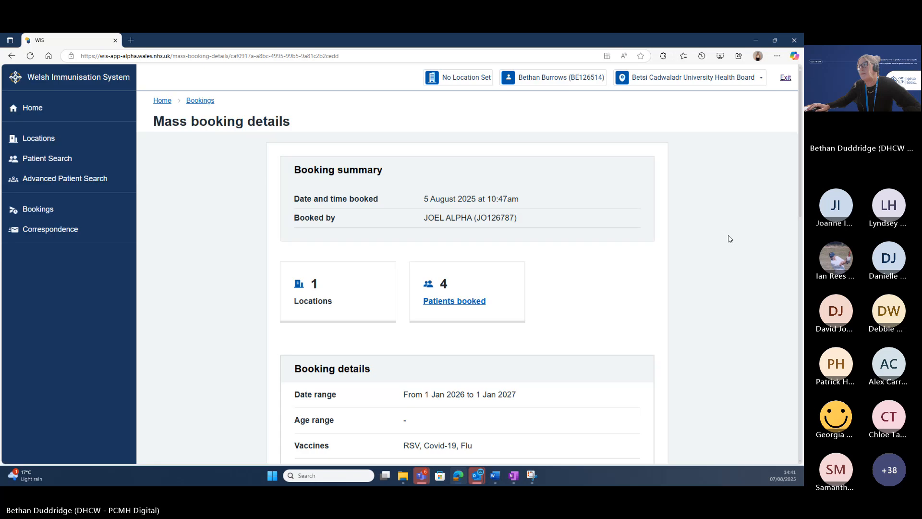
pyautogui.scroll(-1, 730, 238)
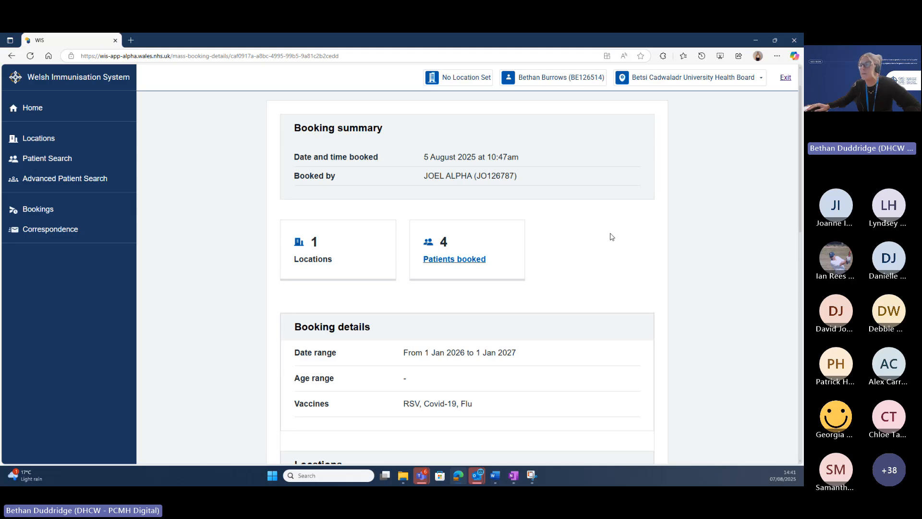
pyautogui.scroll(-3, 611, 236)
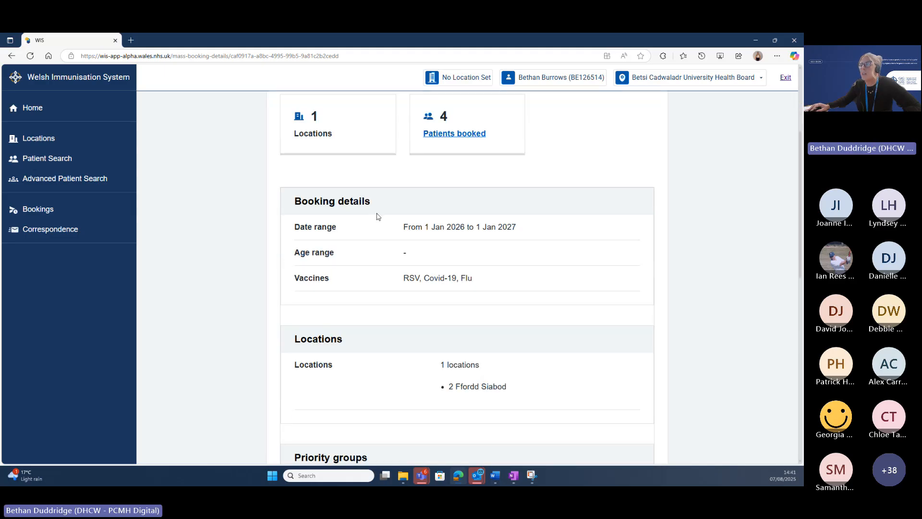
pyautogui.scroll(-3, 511, 268)
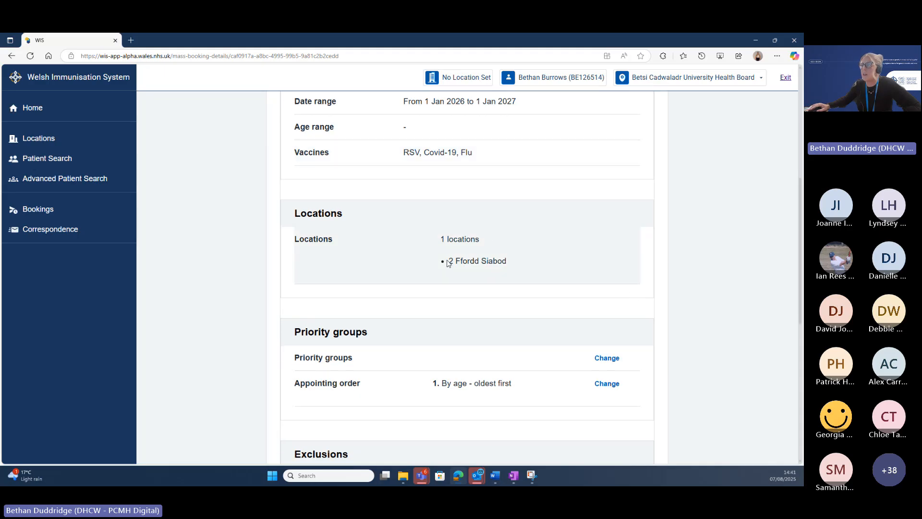
pyautogui.scroll(-1, 447, 263)
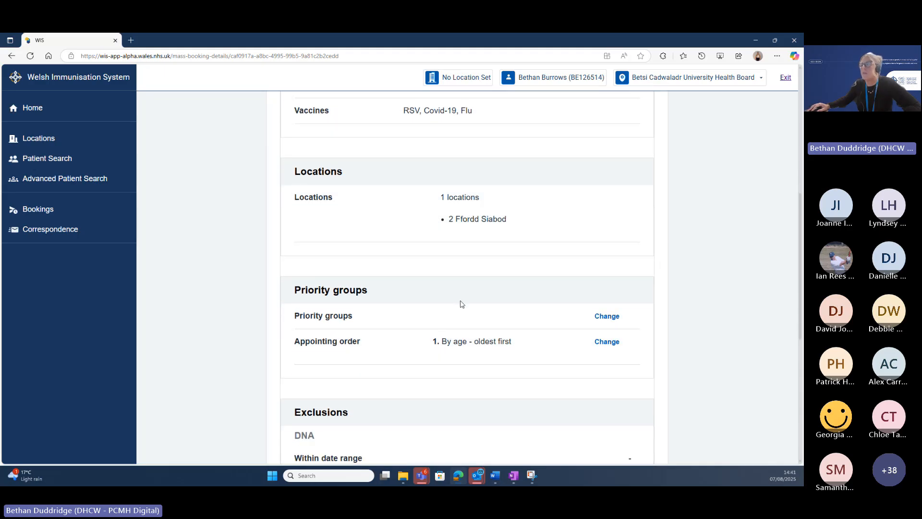
pyautogui.scroll(-5, 533, 319)
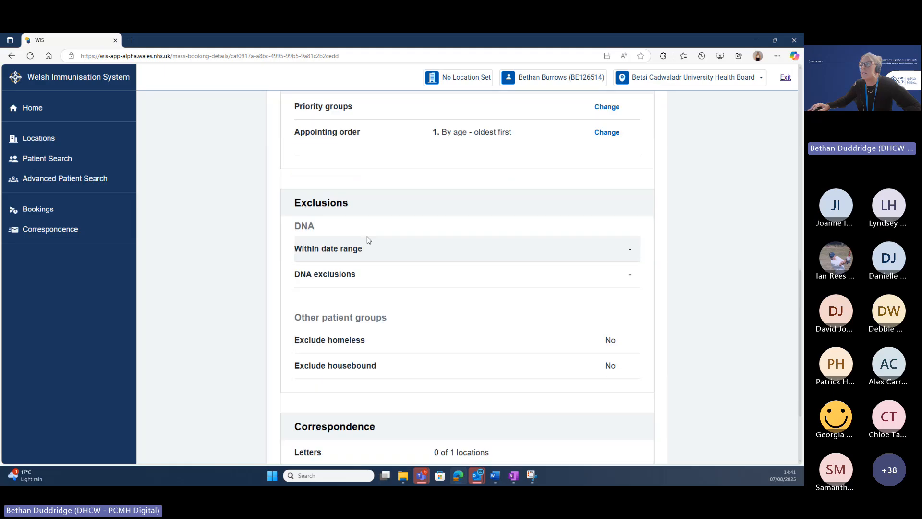
pyautogui.scroll(-3, 557, 304)
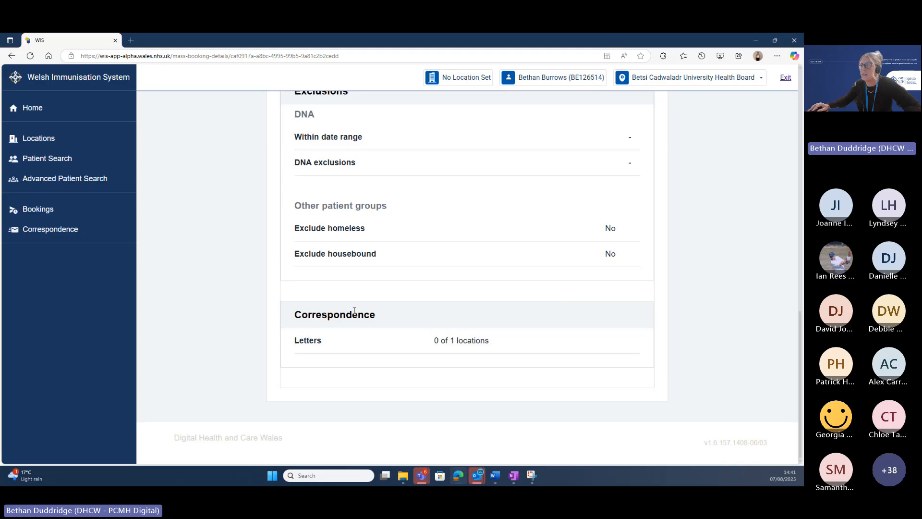
pyautogui.scroll(7, 631, 321)
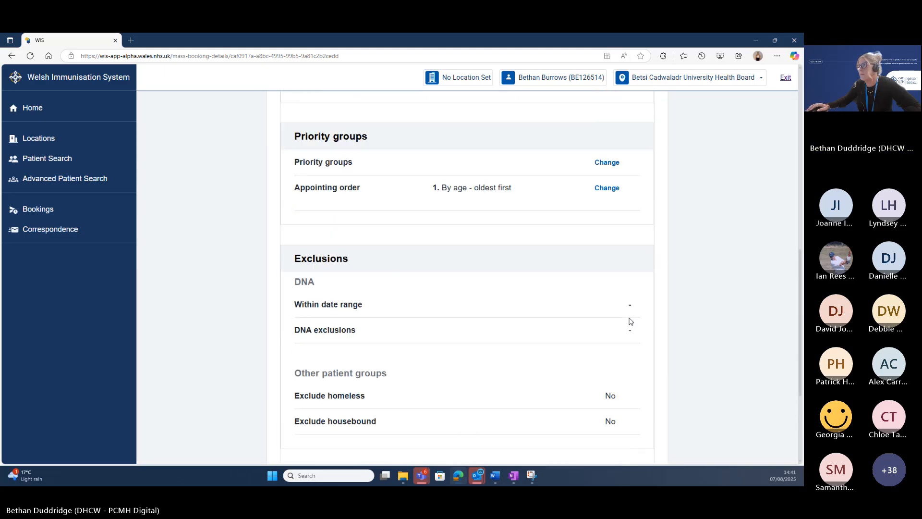
pyautogui.scroll(9, 631, 321)
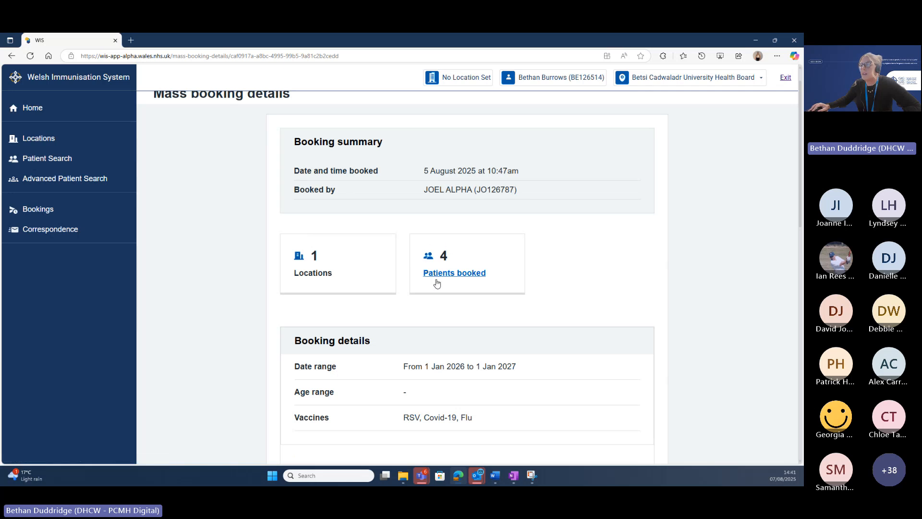
# List the 4 booked patients, sort them by name, and expand each patient's personal details.
pyautogui.click(454, 275)
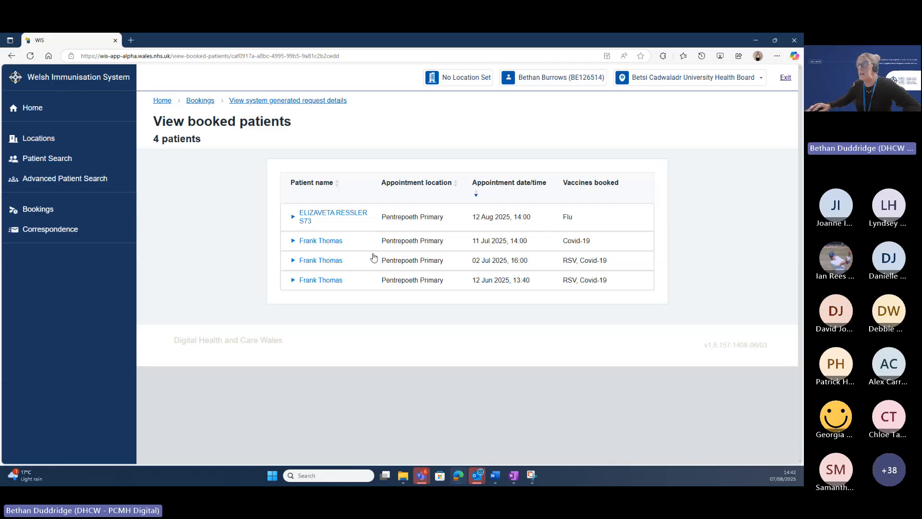
pyautogui.click(337, 187)
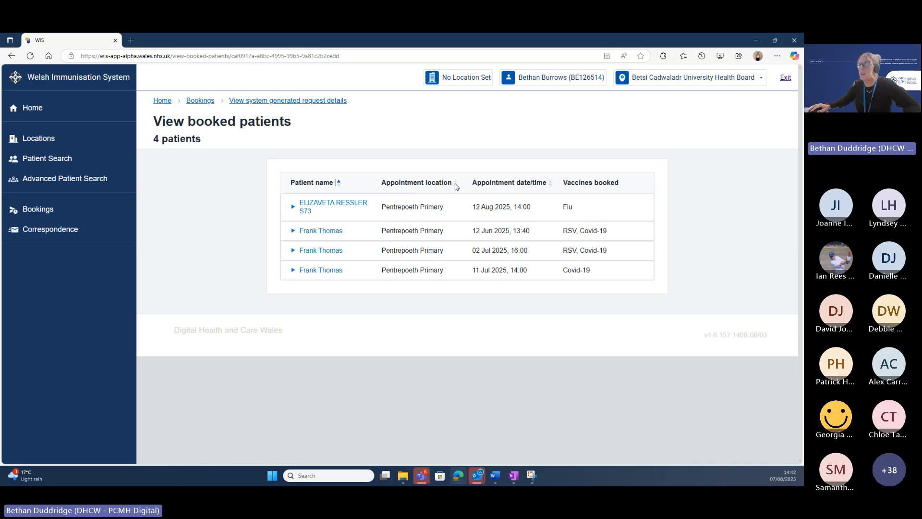
pyautogui.click(294, 208)
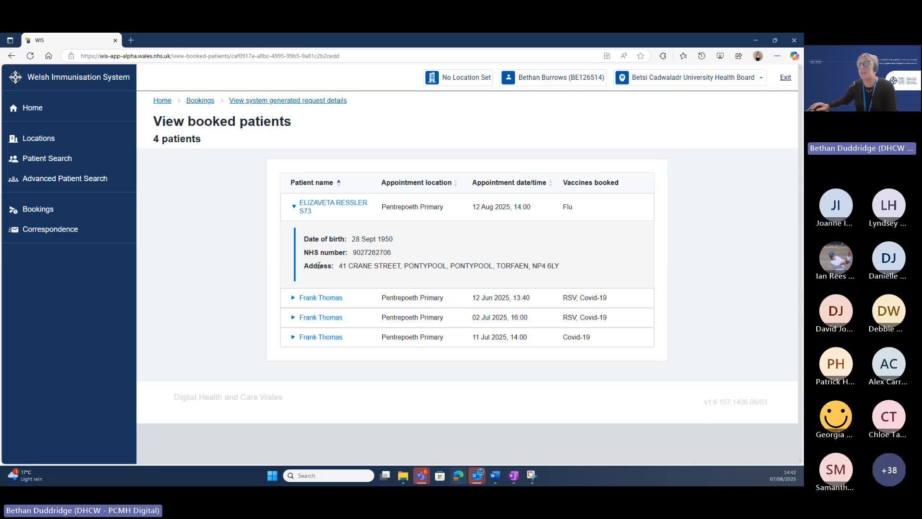
pyautogui.click(293, 297)
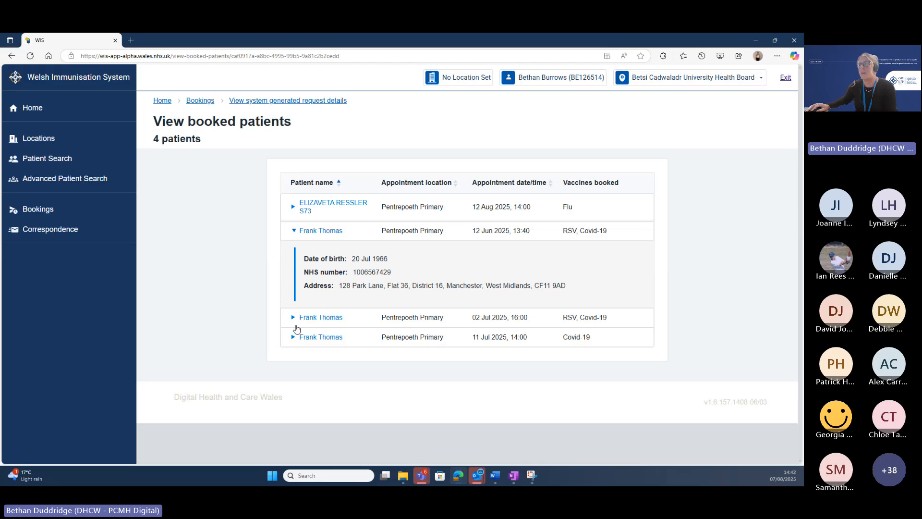
pyautogui.click(293, 318)
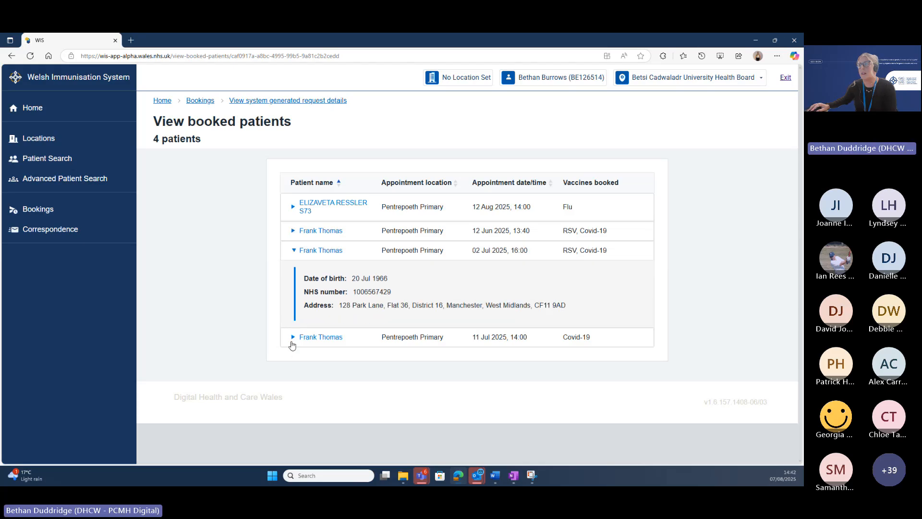
pyautogui.click(293, 338)
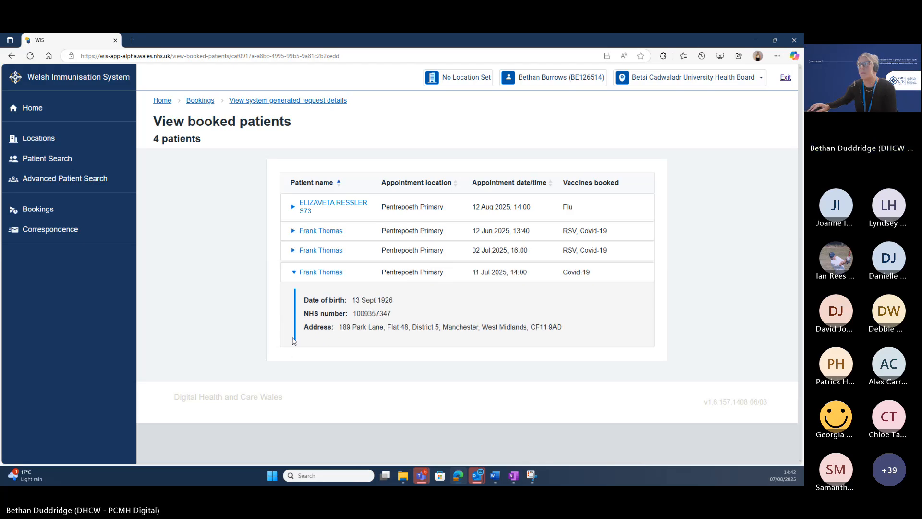
pyautogui.click(294, 207)
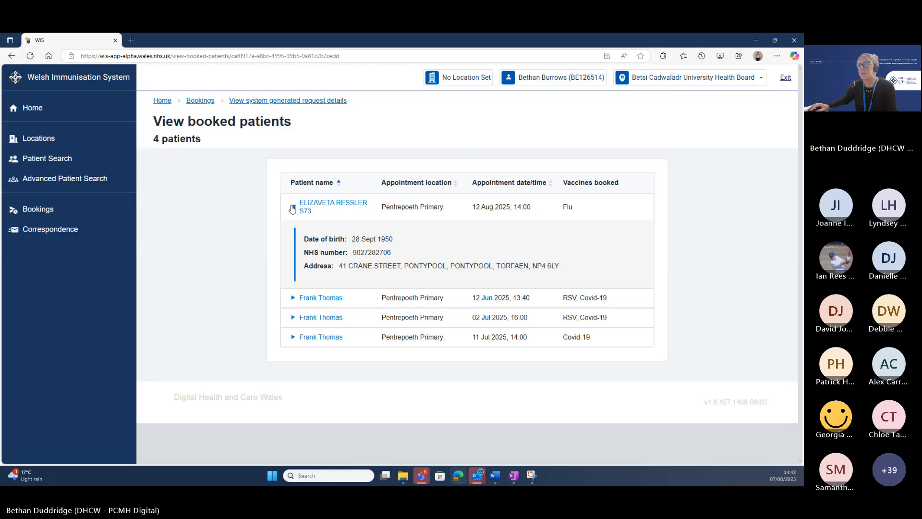
# Return to Bookings, start a new mass booking, and scroll through the blank Booking details form.
pyautogui.click(210, 104)
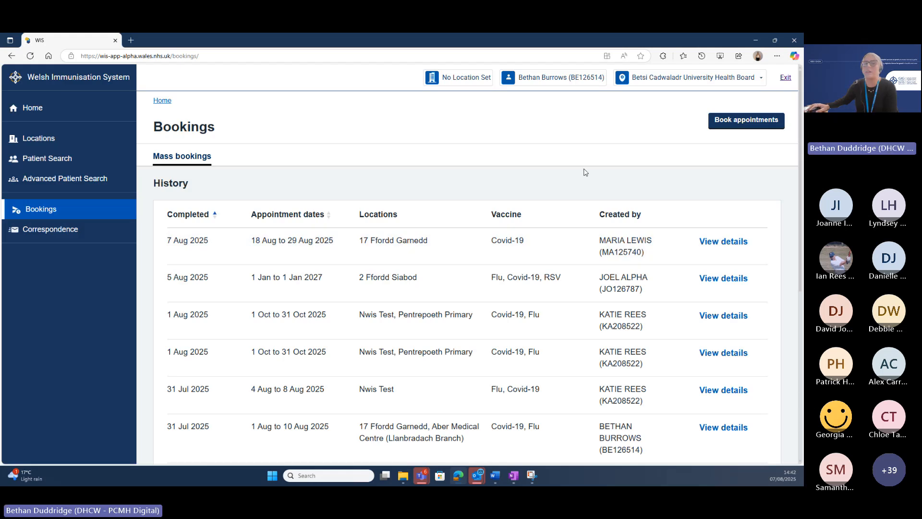
pyautogui.click(732, 123)
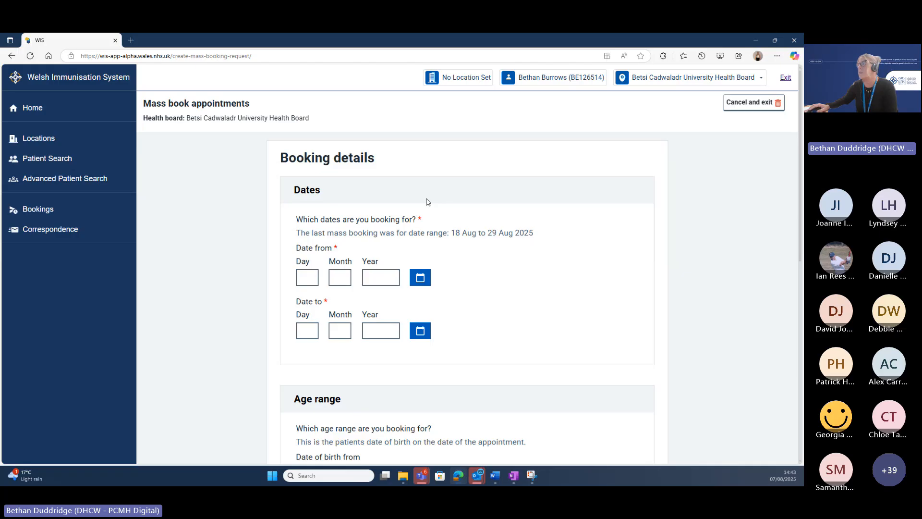
pyautogui.scroll(-1, 428, 202)
pyautogui.scroll(-1, 428, 202)
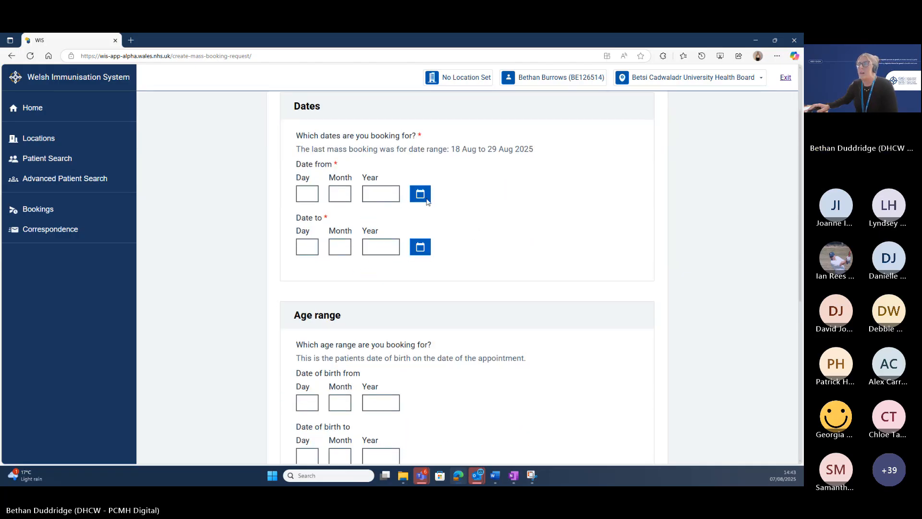
pyautogui.scroll(1, 428, 201)
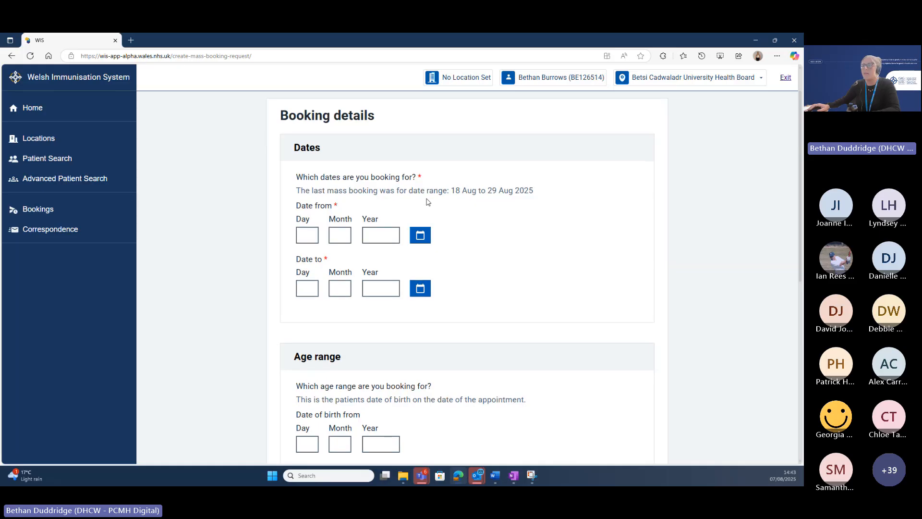
pyautogui.scroll(-7, 428, 202)
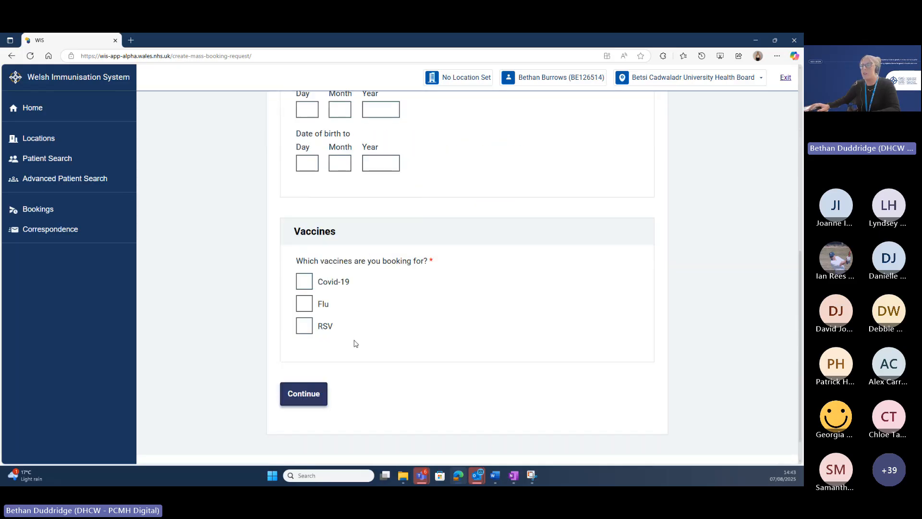
# Submit the empty form to flag missing vaccines and dates, then go to the Date from field.
pyautogui.click(315, 393)
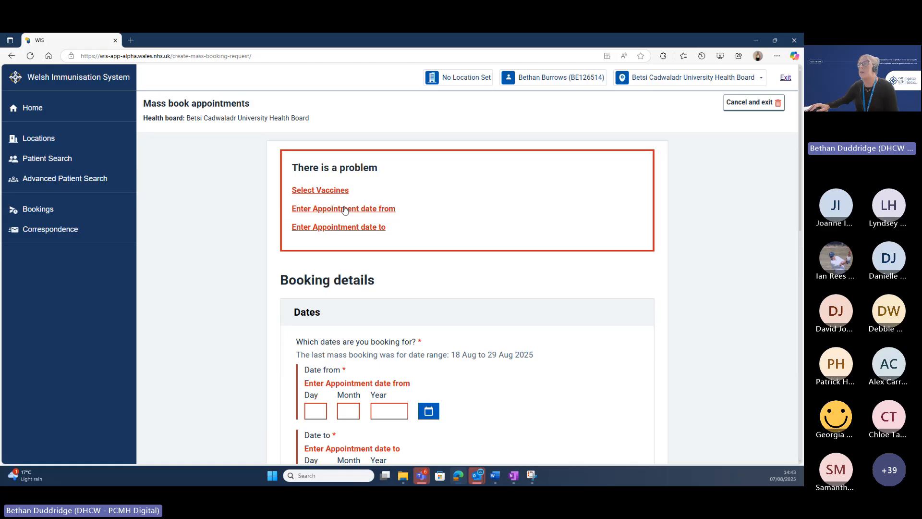
pyautogui.click(327, 192)
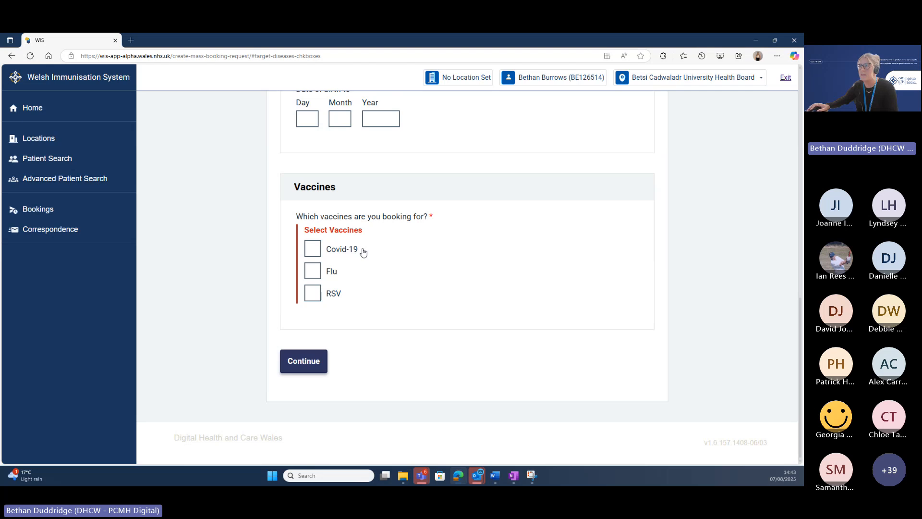
pyautogui.scroll(7, 364, 252)
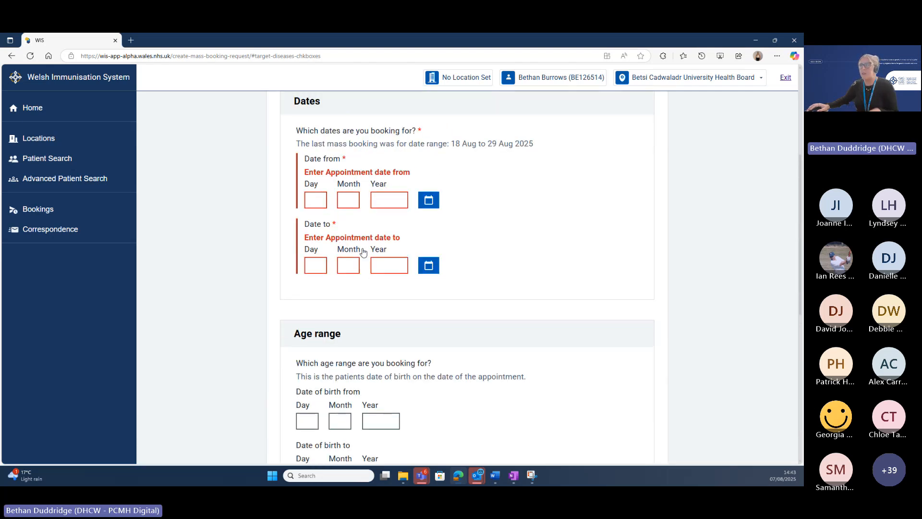
pyautogui.scroll(1, 363, 253)
pyautogui.click(318, 220)
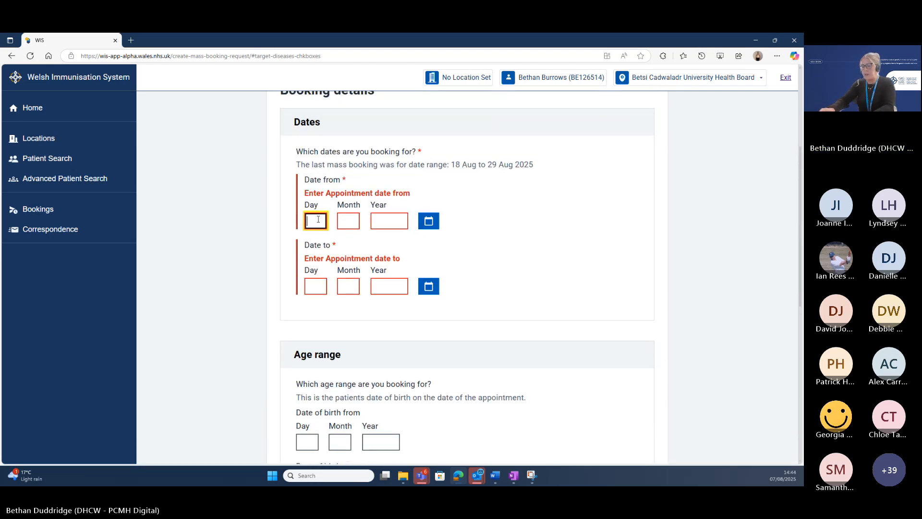
# Enter appointment dates from 10/08/2025 to 15/08/2025.
pyautogui.write('10082')
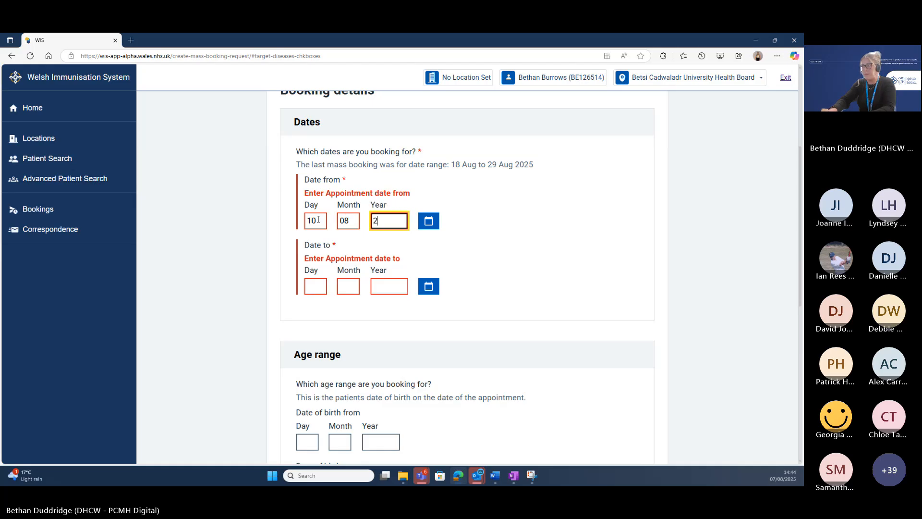
pyautogui.write('025')
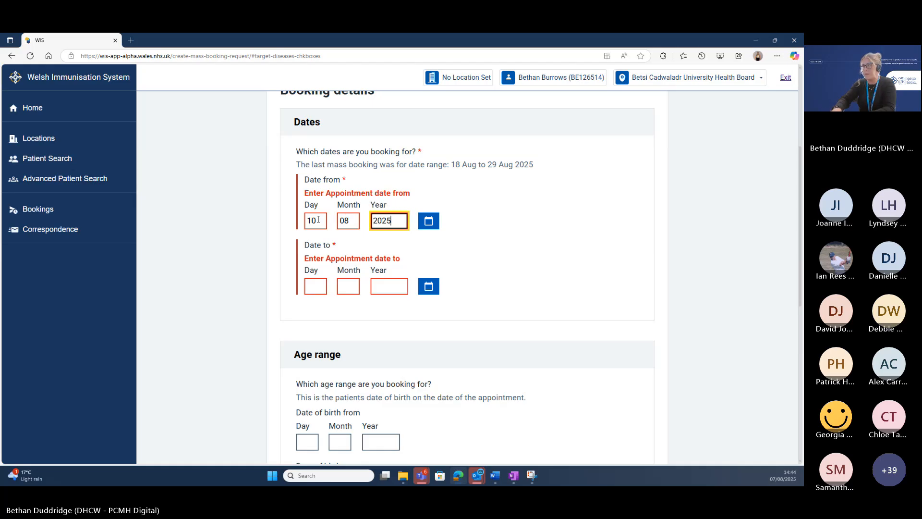
pyautogui.click(317, 285)
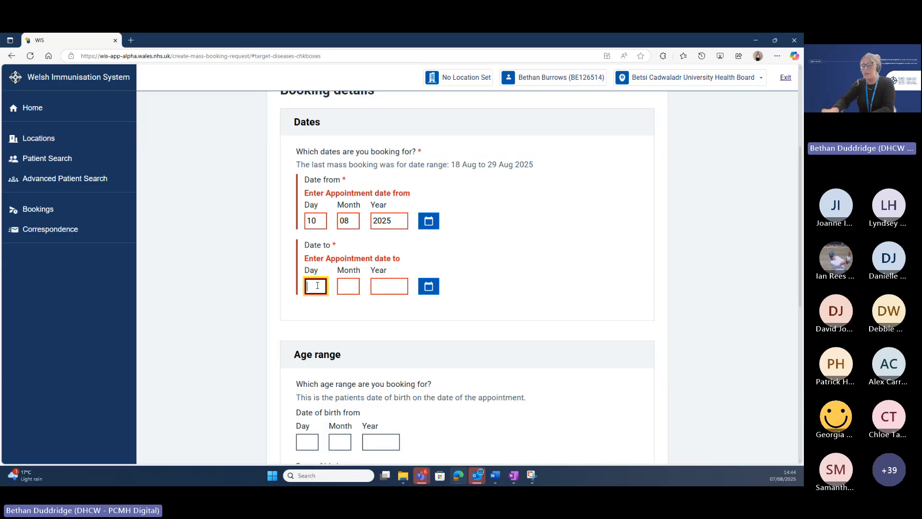
pyautogui.write('15')
pyautogui.press('Tab')
pyautogui.write('08')
pyautogui.press('Tab')
pyautogui.write('2025')
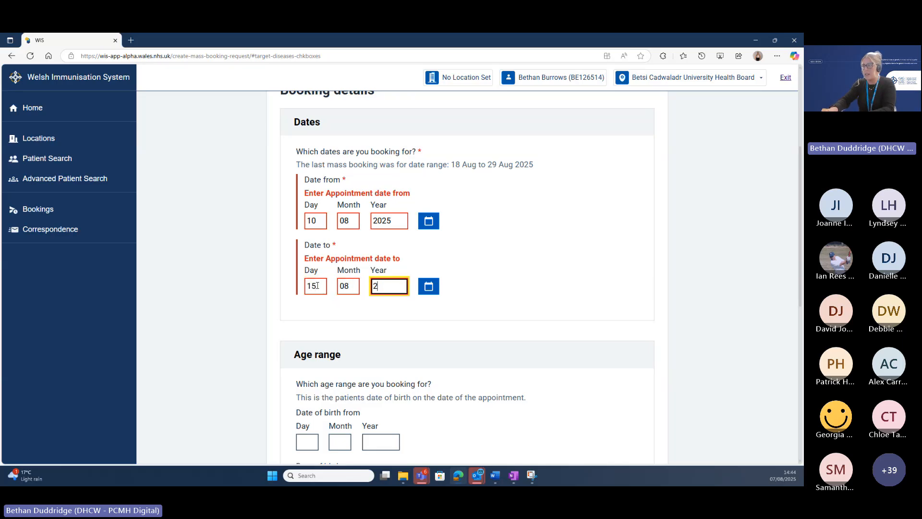
pyautogui.press('Tab')
pyautogui.press('Tab')
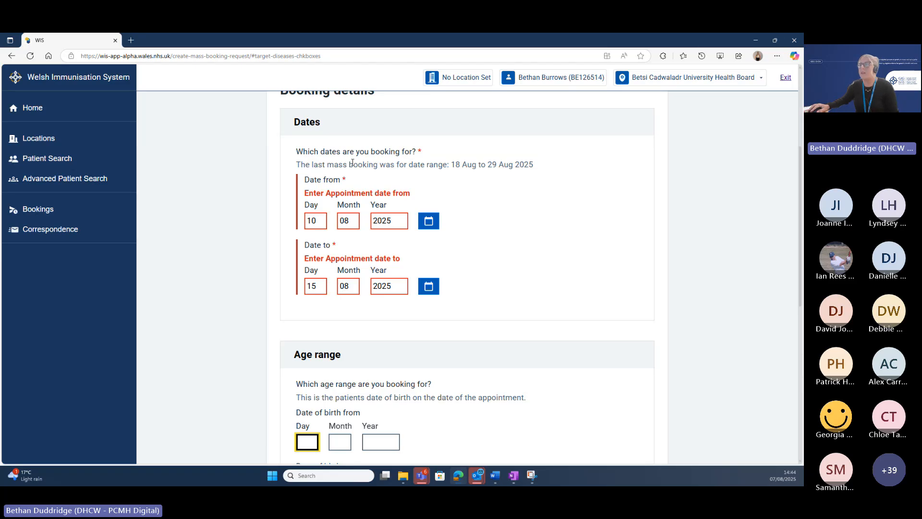
pyautogui.moveTo(346, 167); pyautogui.dragTo(456, 169)
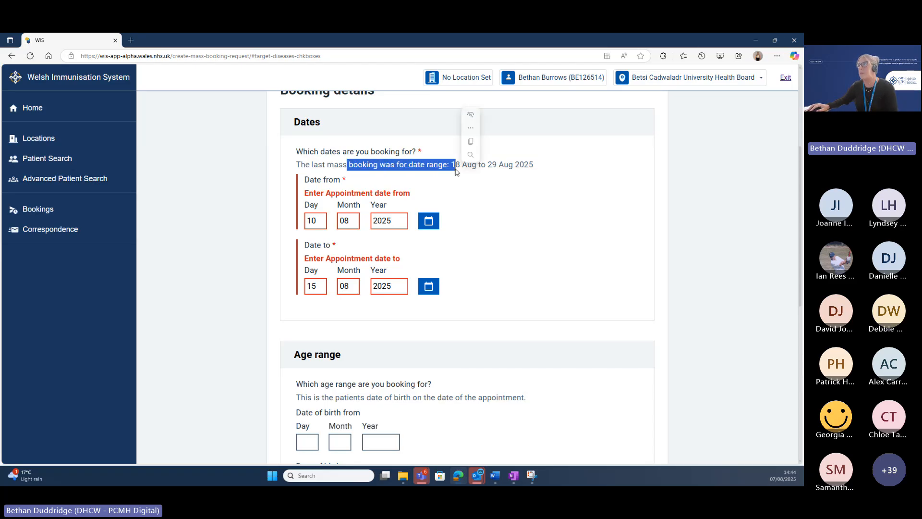
pyautogui.click(451, 202)
# Tick Covid-19 and Flu as the vaccines and submit the booking details.
pyautogui.scroll(-2, 453, 203)
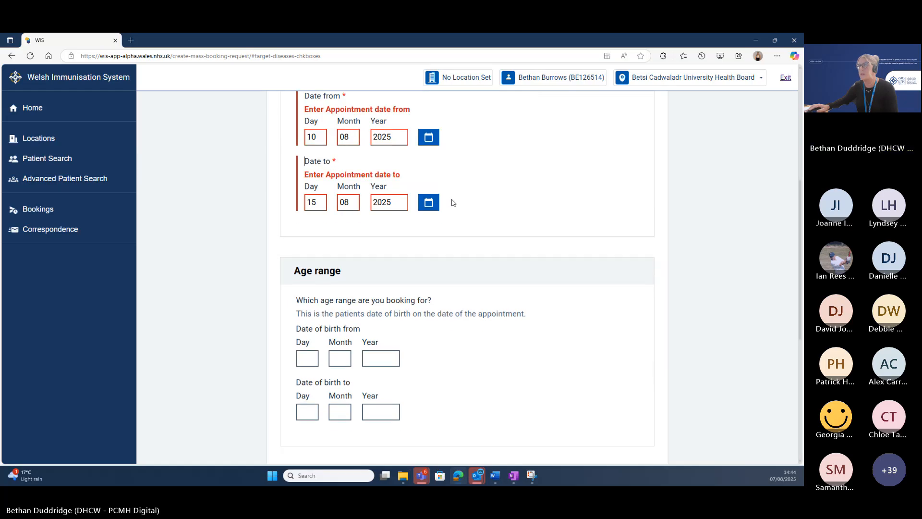
pyautogui.scroll(-3, 452, 203)
pyautogui.scroll(1, 308, 245)
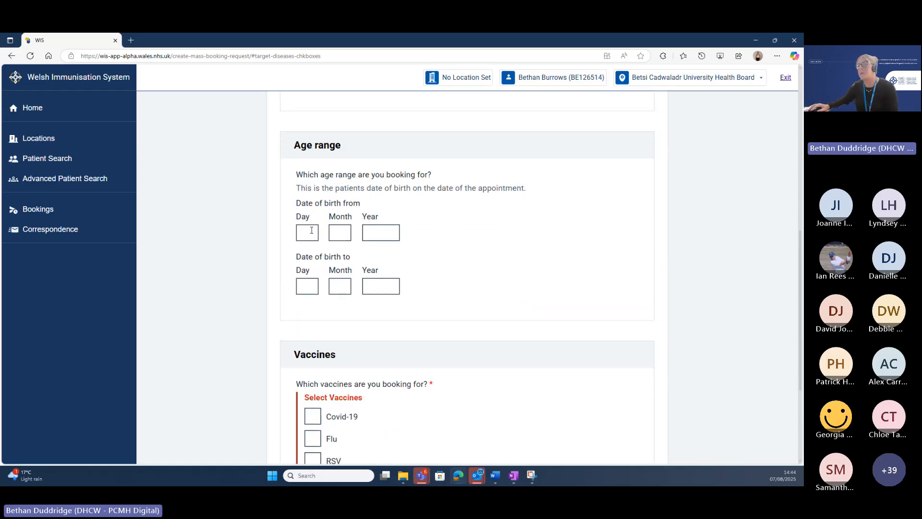
pyautogui.scroll(-2, 311, 230)
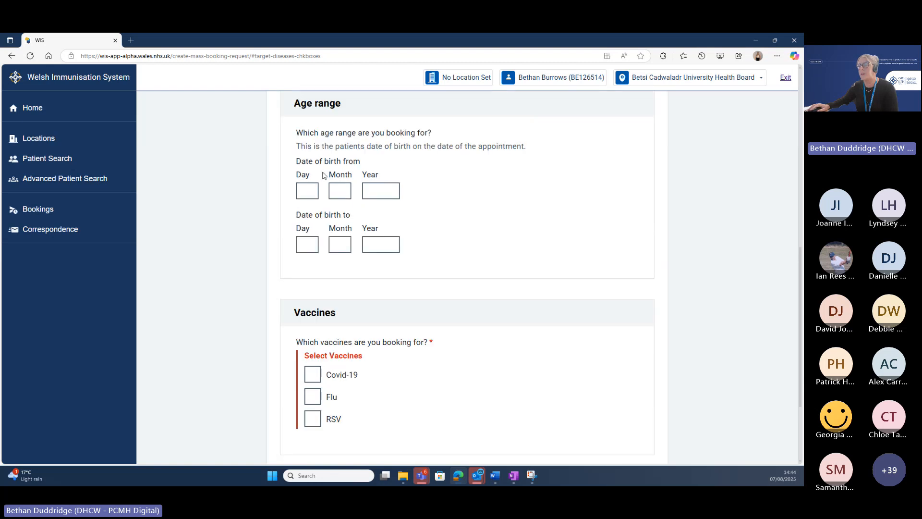
pyautogui.scroll(-1, 324, 176)
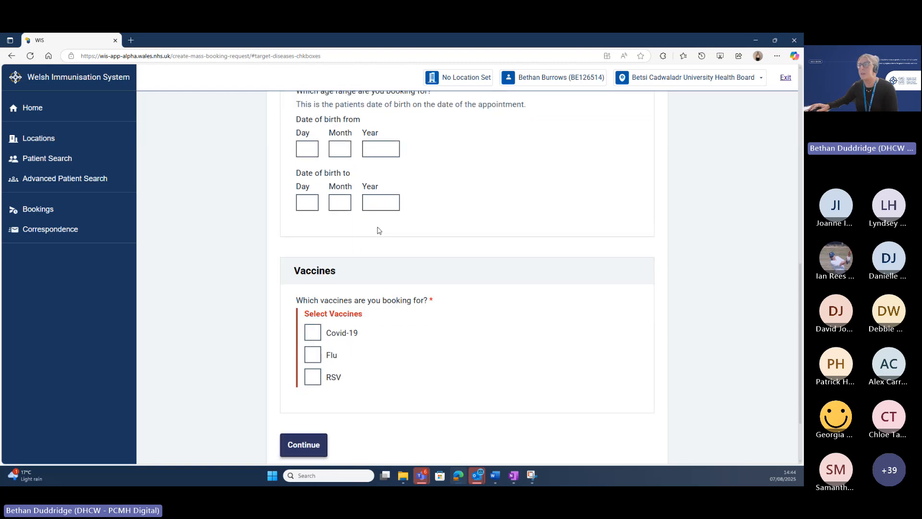
pyautogui.click(315, 334)
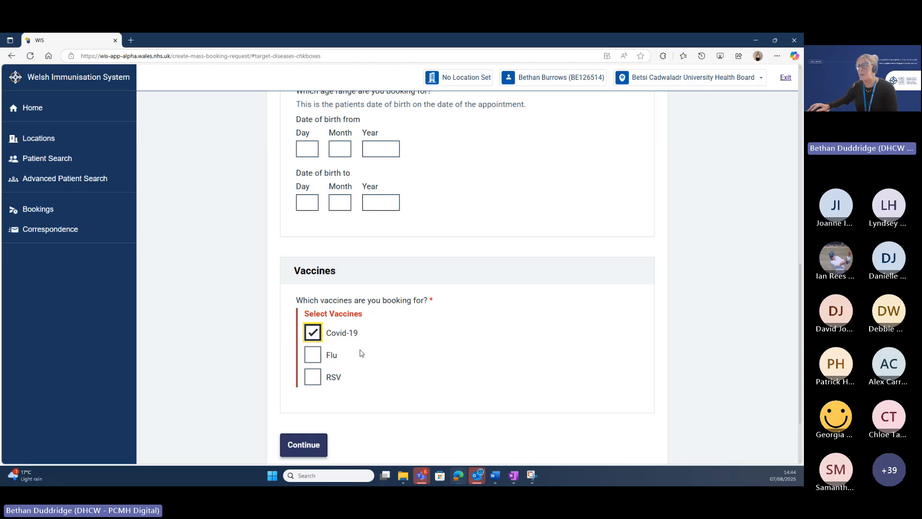
pyautogui.click(314, 356)
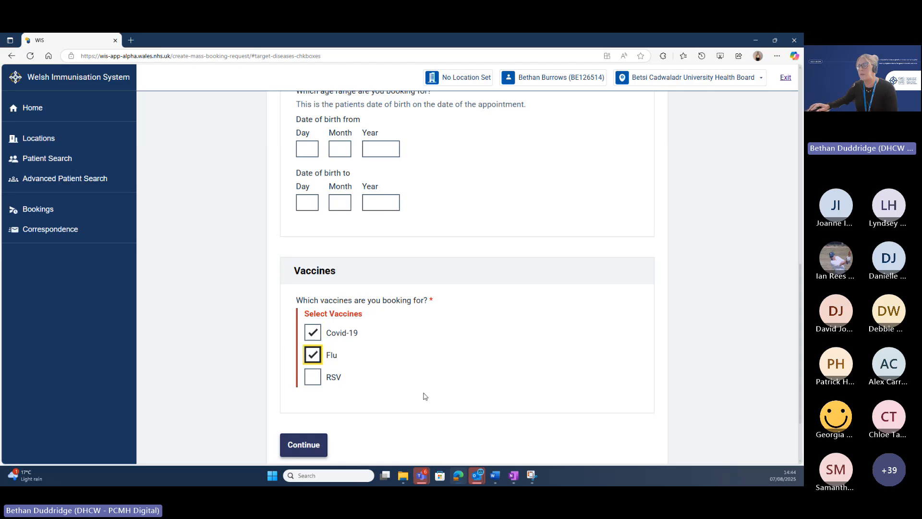
pyautogui.scroll(-1, 420, 393)
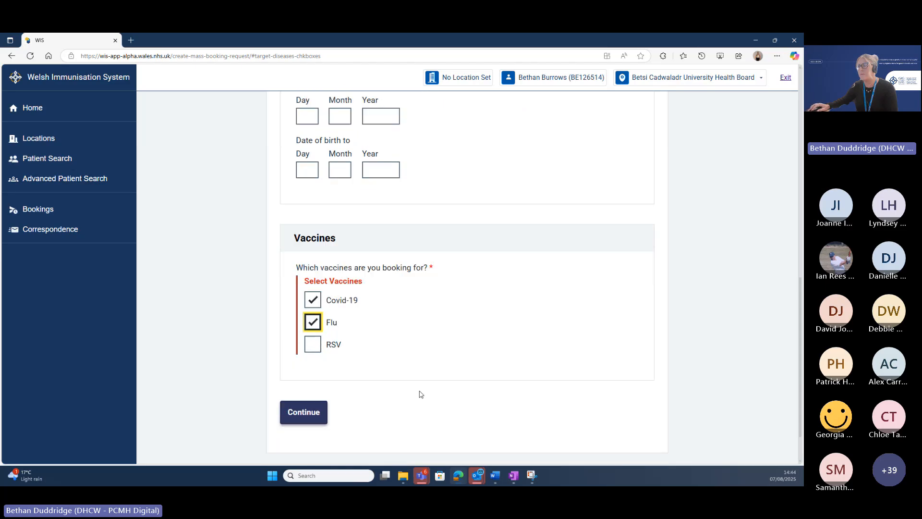
pyautogui.click(311, 406)
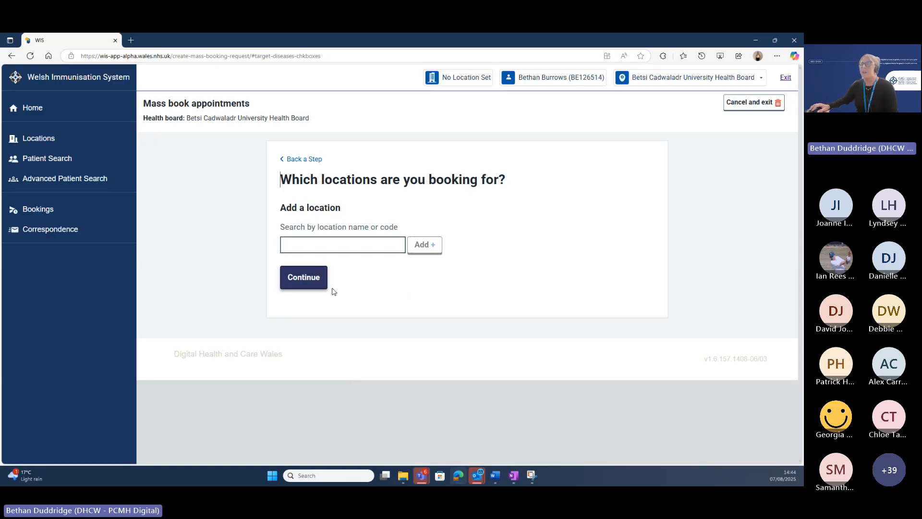
# Search 'NWI' and add the NWIS Nwis Test location.
pyautogui.click(329, 245)
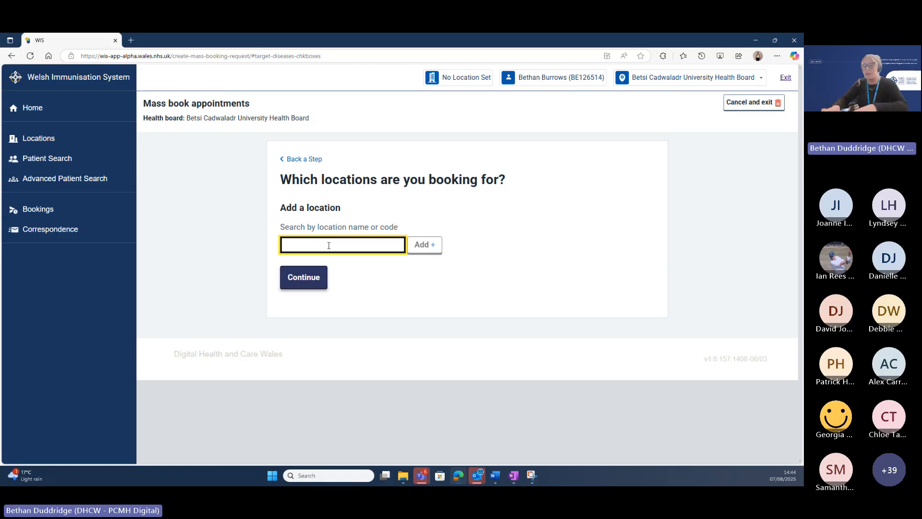
pyautogui.write('NWI')
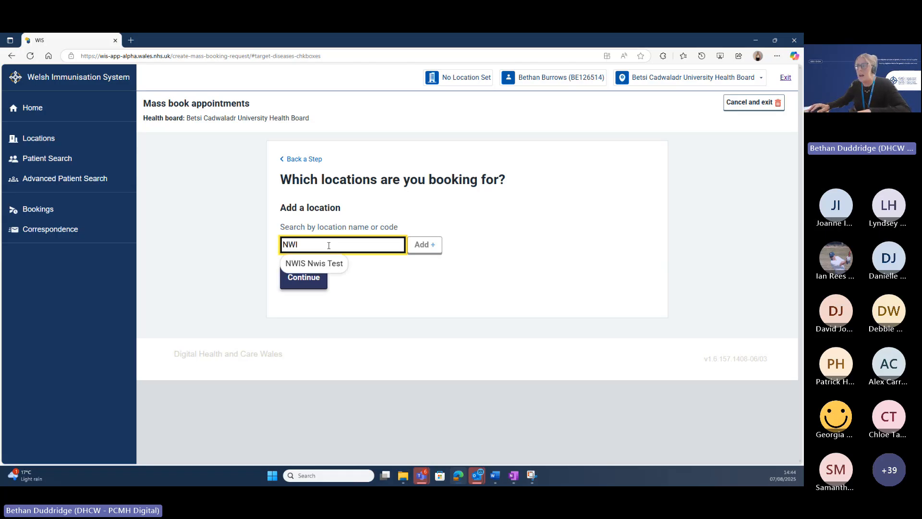
pyautogui.click(333, 266)
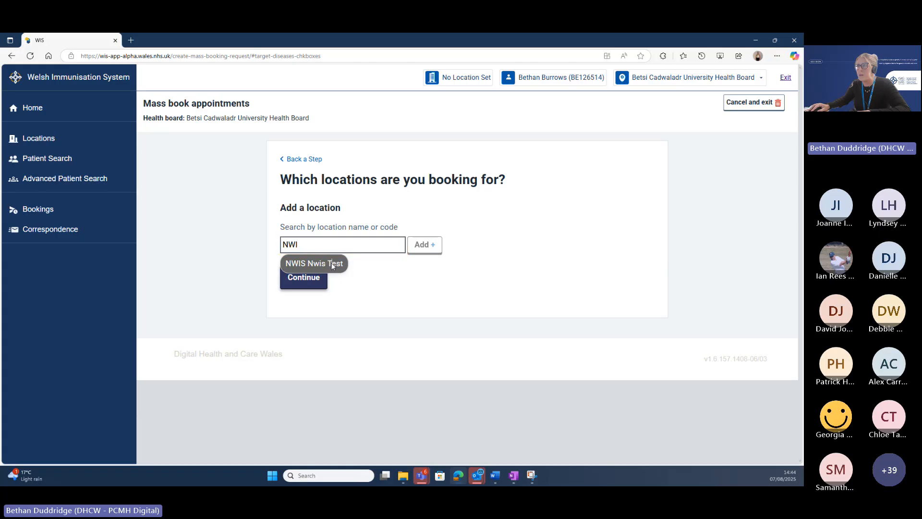
pyautogui.click(422, 246)
# Search 'TEST' and add the DHCW123 Dhcw Test and BOOKTEST Slots For Bookings locations.
pyautogui.moveTo(377, 245); pyautogui.dragTo(261, 245)
pyautogui.write('TEST')
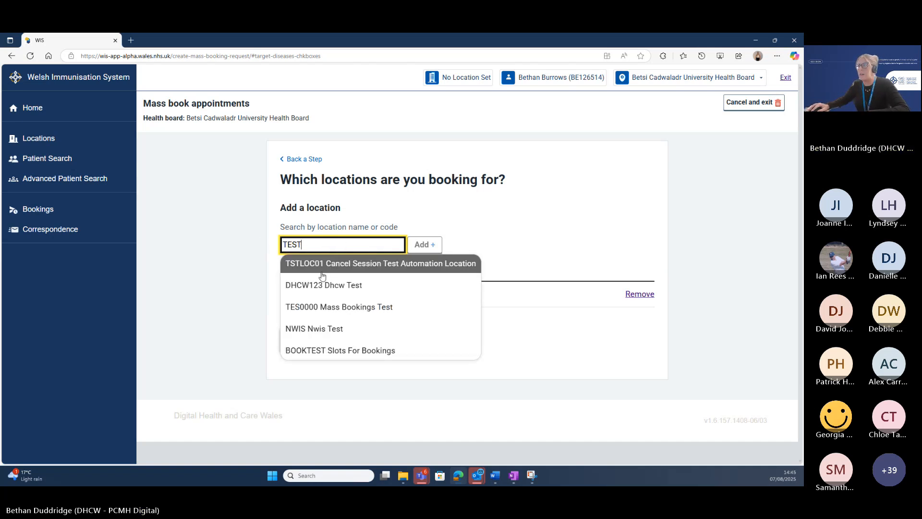
pyautogui.click(336, 284)
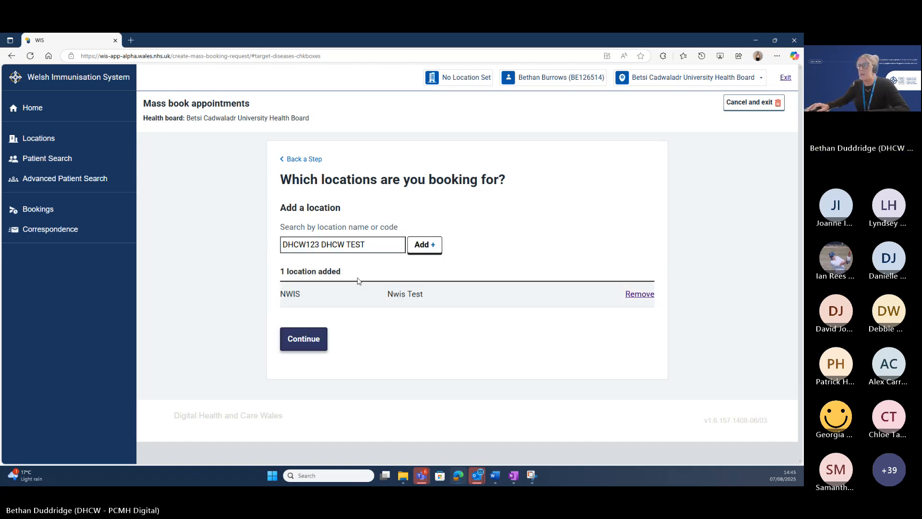
pyautogui.click(424, 248)
pyautogui.moveTo(370, 245); pyautogui.dragTo(270, 243)
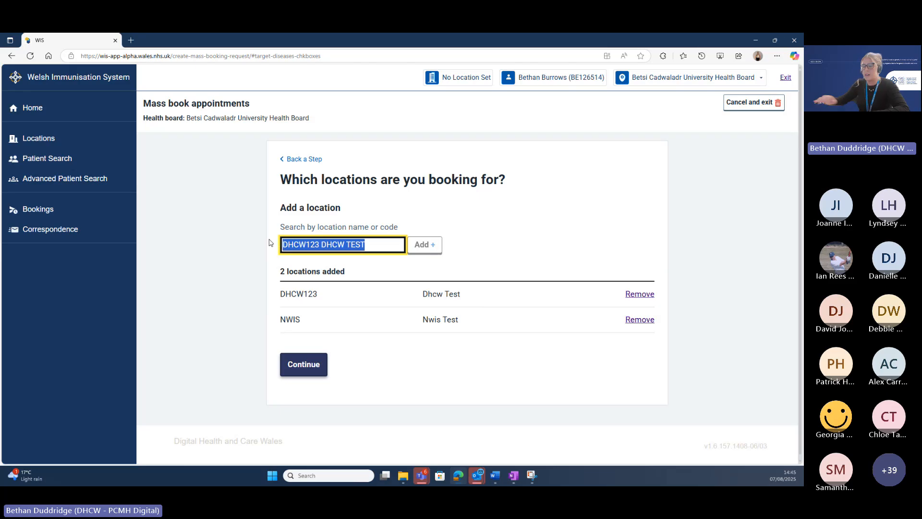
pyautogui.write('TEST')
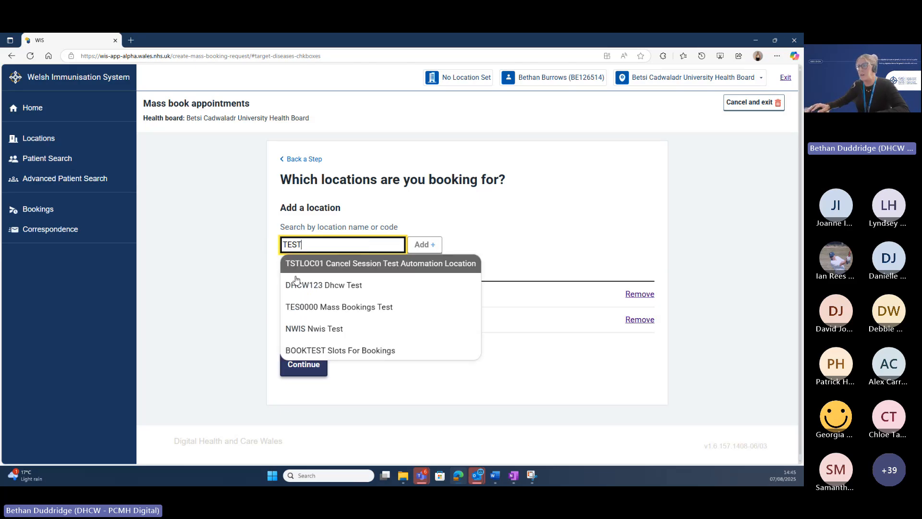
pyautogui.click(340, 351)
pyautogui.click(423, 250)
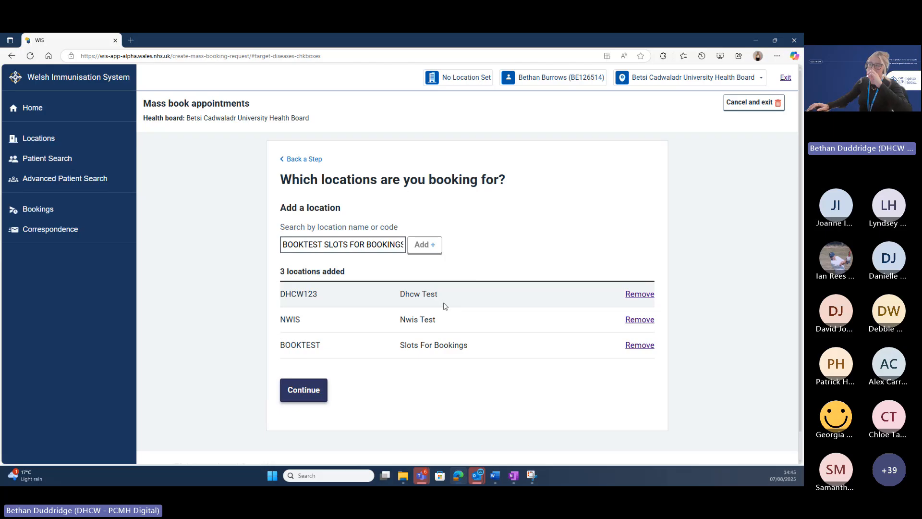
pyautogui.scroll(-1, 442, 307)
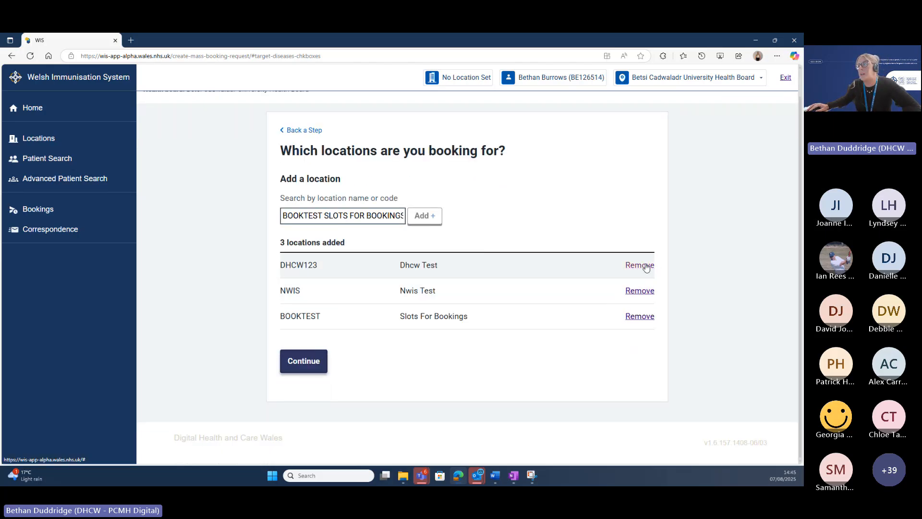
# Remove the BOOKTEST location, keep DHCW123 and NWIS, and continue to priority groups.
pyautogui.click(641, 317)
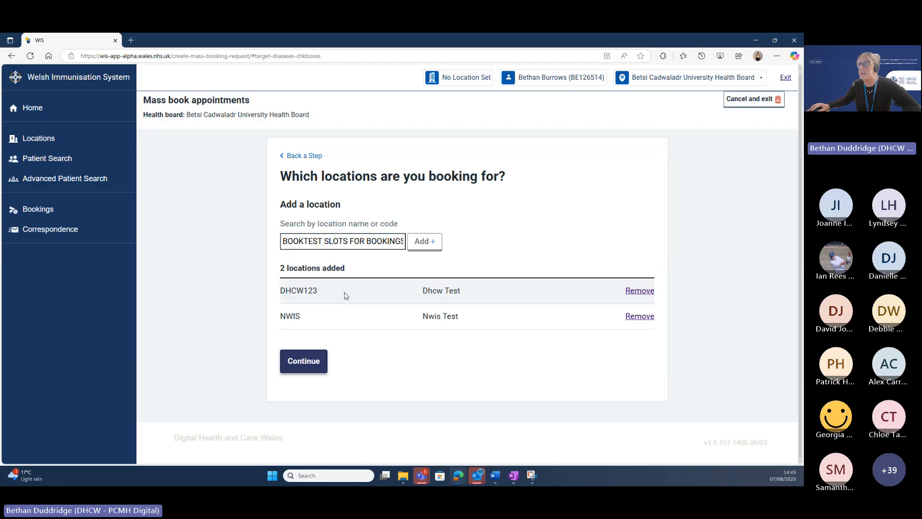
pyautogui.click(304, 364)
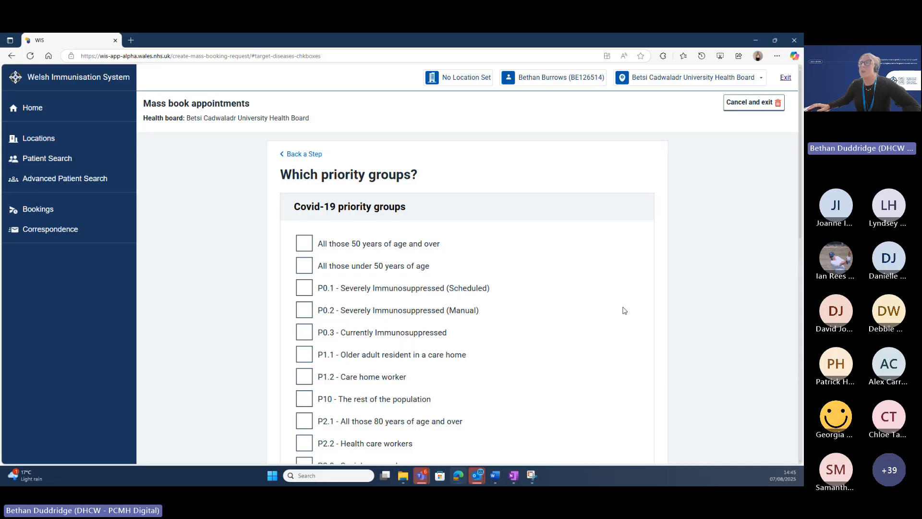
# Tick Covid-19 priority groups P0.1, P0.2 and P0.3.
pyautogui.scroll(-2, 624, 310)
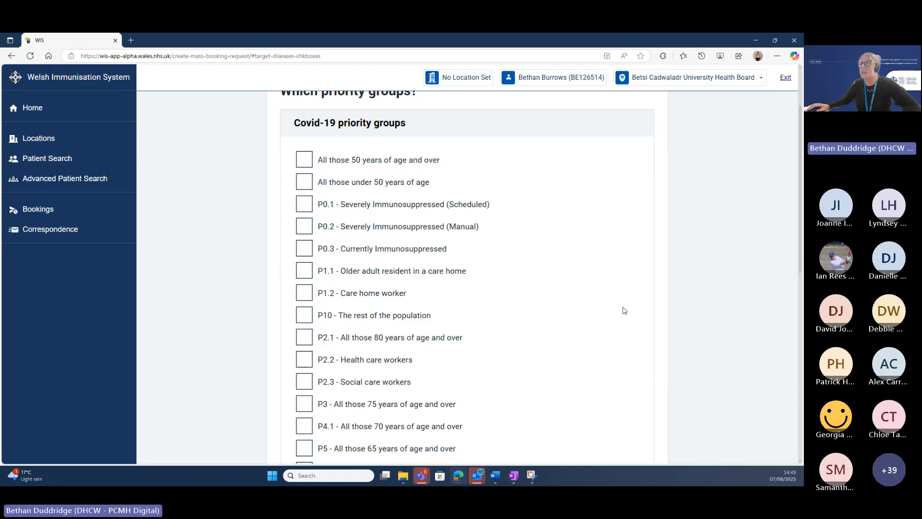
pyautogui.scroll(-4, 624, 310)
pyautogui.scroll(4, 330, 150)
pyautogui.scroll(-1, 671, 264)
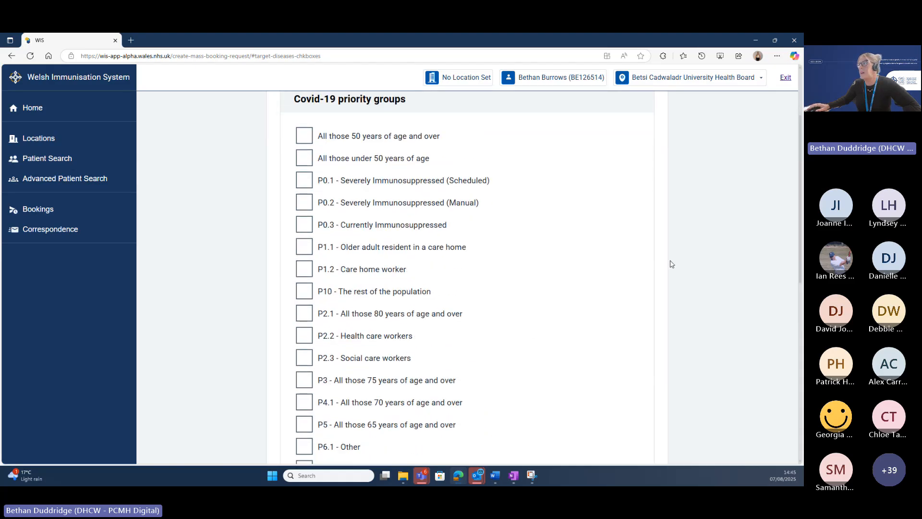
pyautogui.scroll(-8, 671, 264)
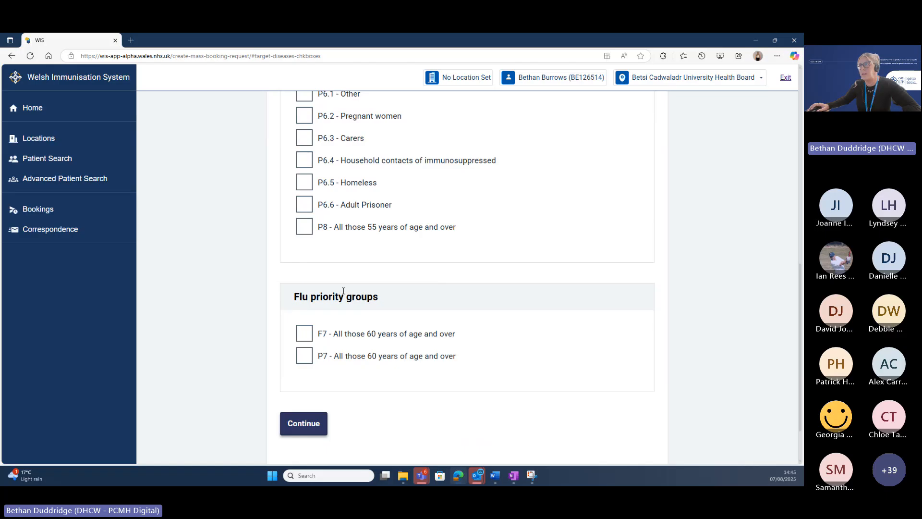
pyautogui.scroll(3, 344, 290)
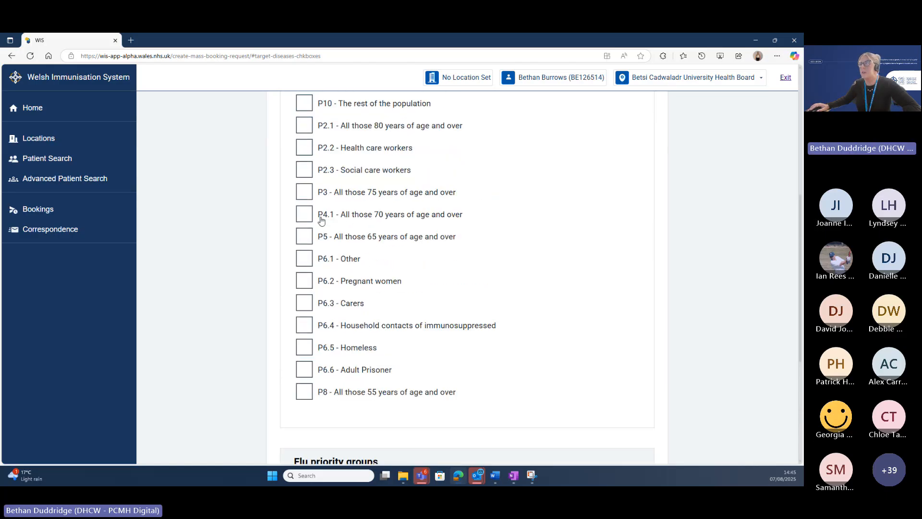
pyautogui.scroll(3, 321, 220)
pyautogui.click(304, 162)
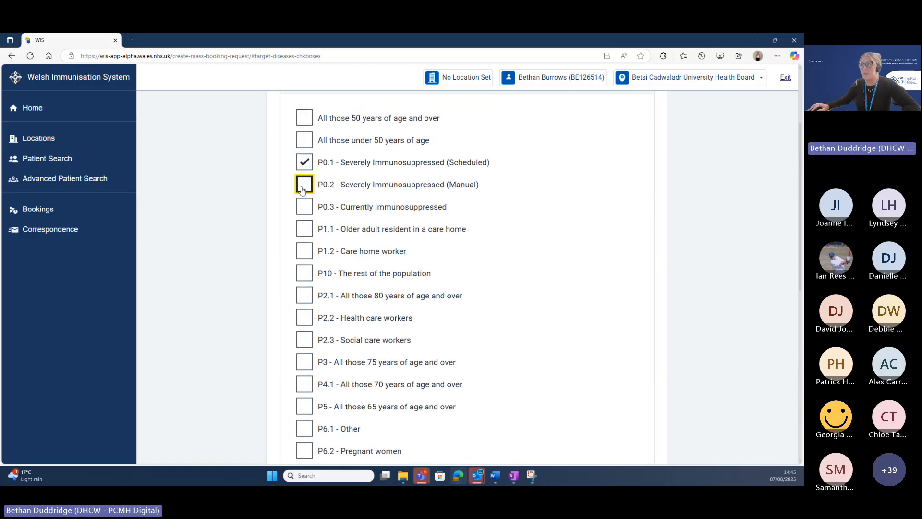
pyautogui.click(302, 189)
pyautogui.click(304, 207)
# Tick the 60-and-over groups F7 and P7.
pyautogui.scroll(-7, 377, 281)
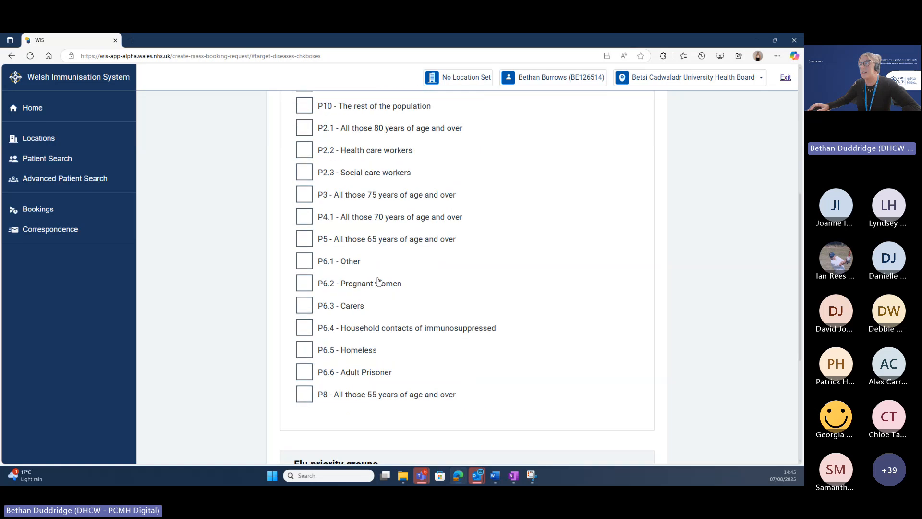
pyautogui.click(304, 334)
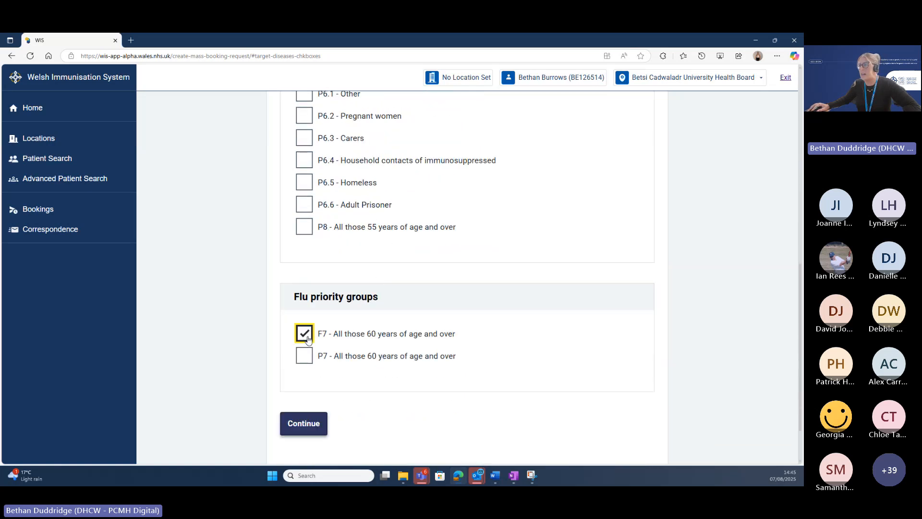
pyautogui.click(304, 356)
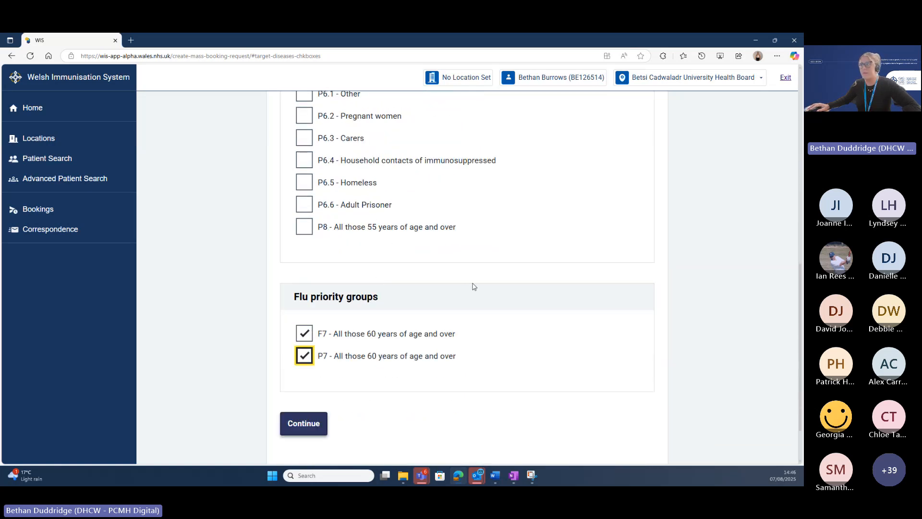
pyautogui.scroll(-1, 473, 287)
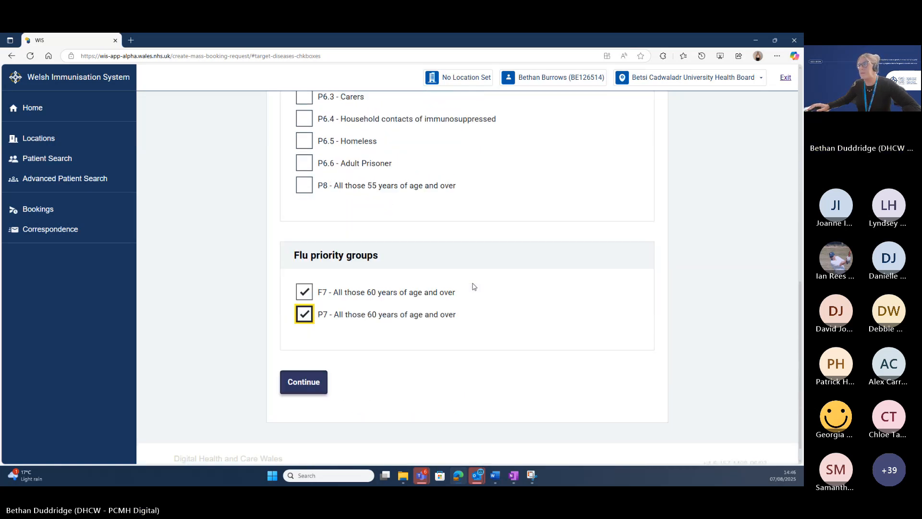
# Submit the chosen groups and answer Yes to prioritising the group order.
pyautogui.click(309, 387)
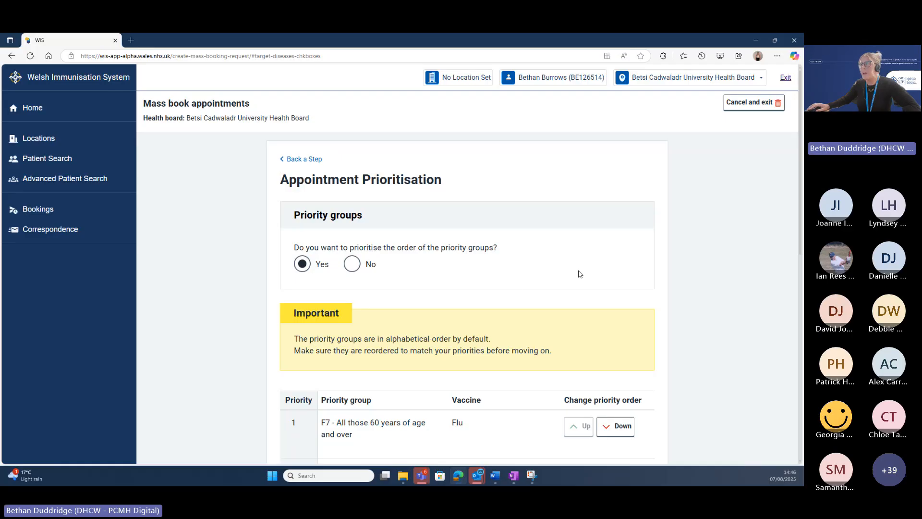
pyautogui.scroll(-1, 728, 247)
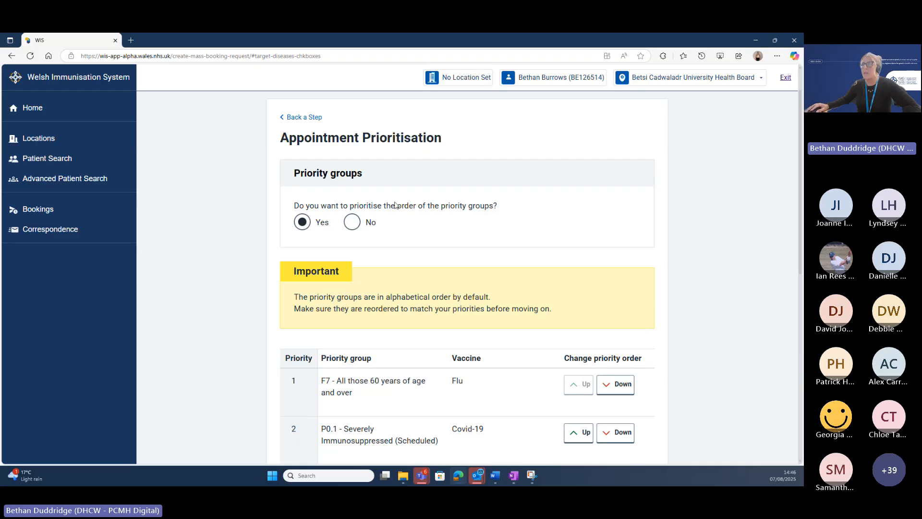
pyautogui.click(355, 226)
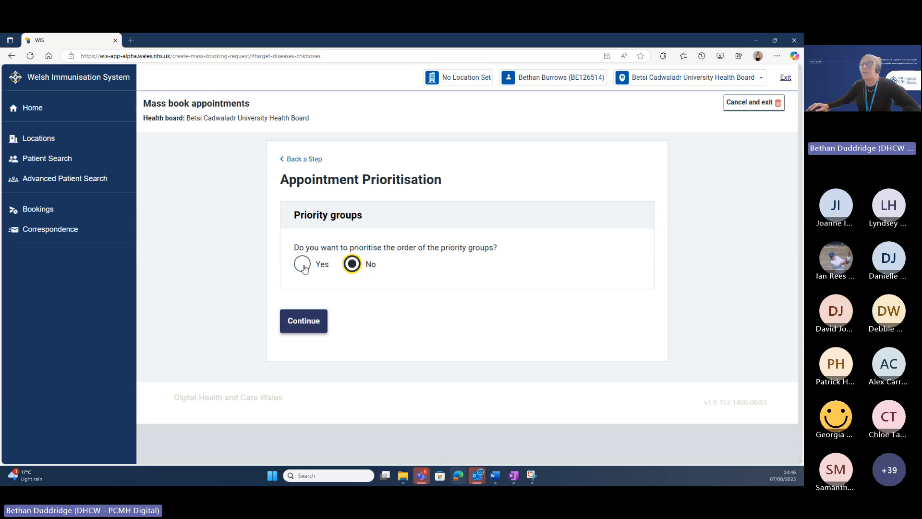
pyautogui.click(303, 268)
pyautogui.scroll(-3, 598, 274)
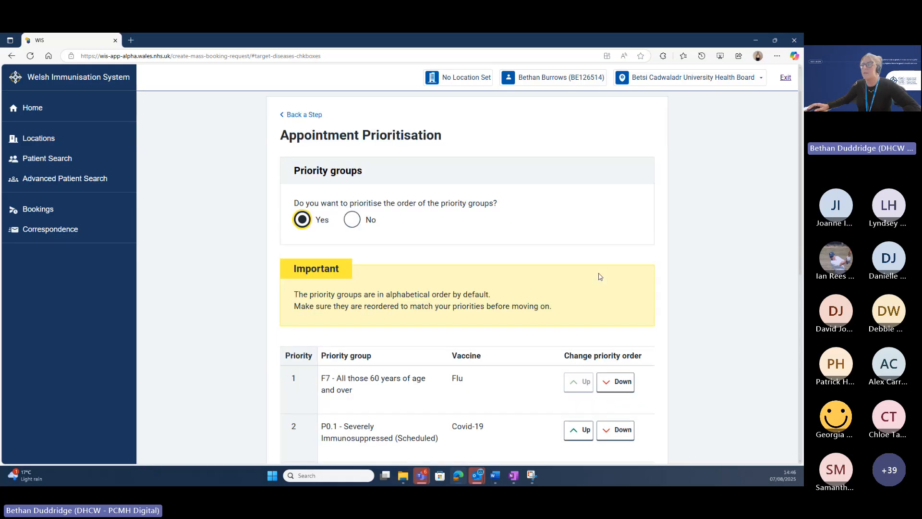
pyautogui.scroll(-1, 599, 274)
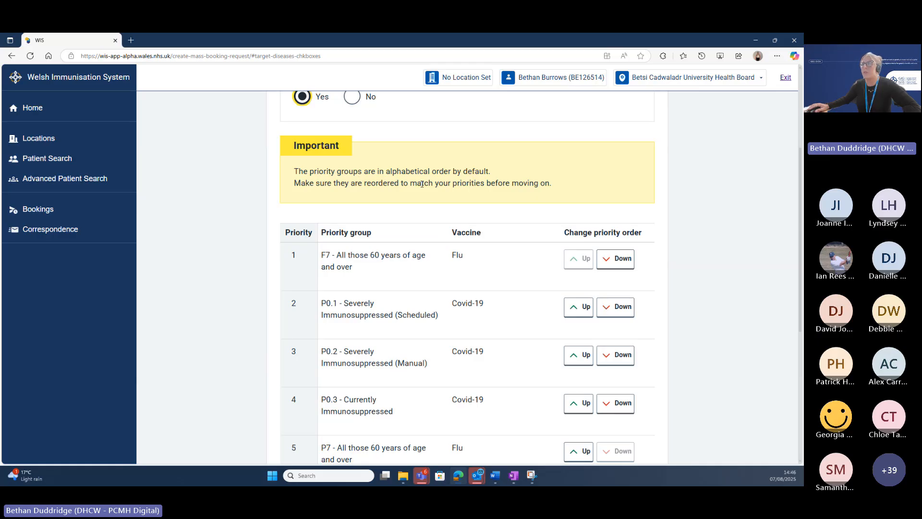
pyautogui.scroll(-2, 453, 205)
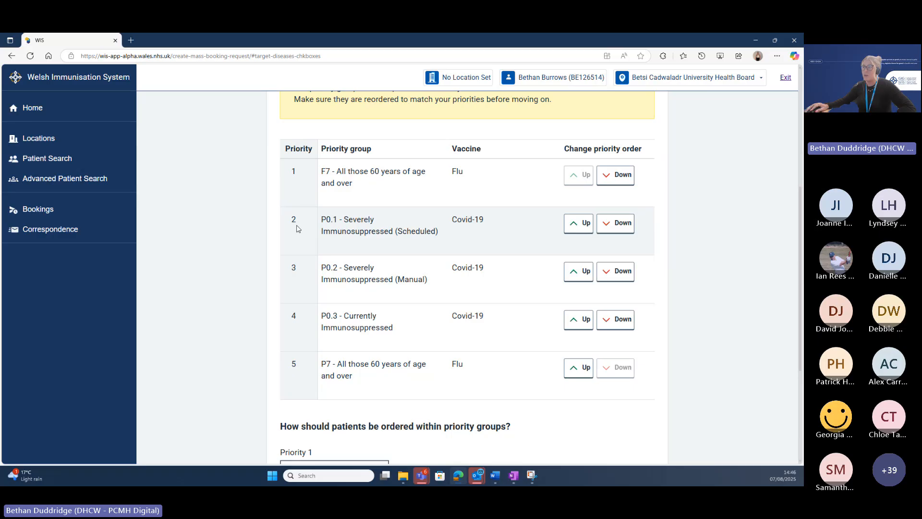
# Reorder the priority table to P0.3, F7, P0.2, P7, then P0.1.
pyautogui.click(613, 228)
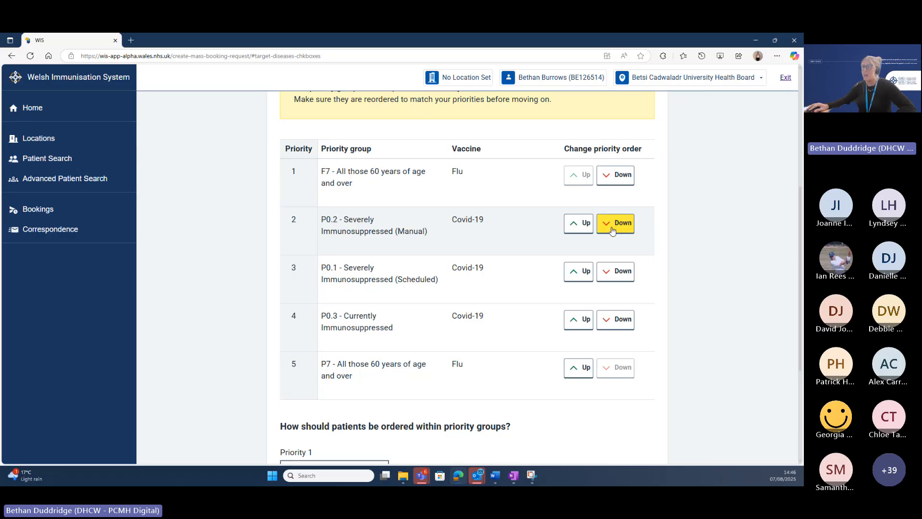
pyautogui.click(622, 278)
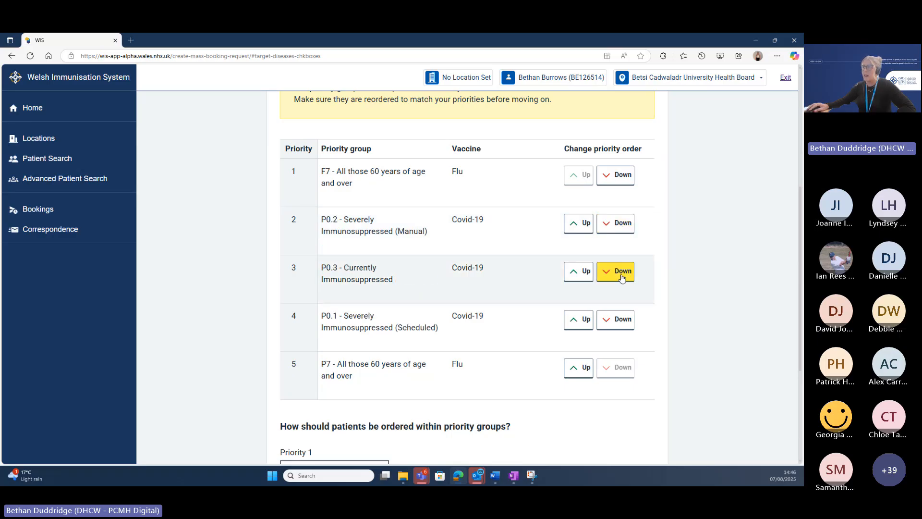
pyautogui.click(625, 321)
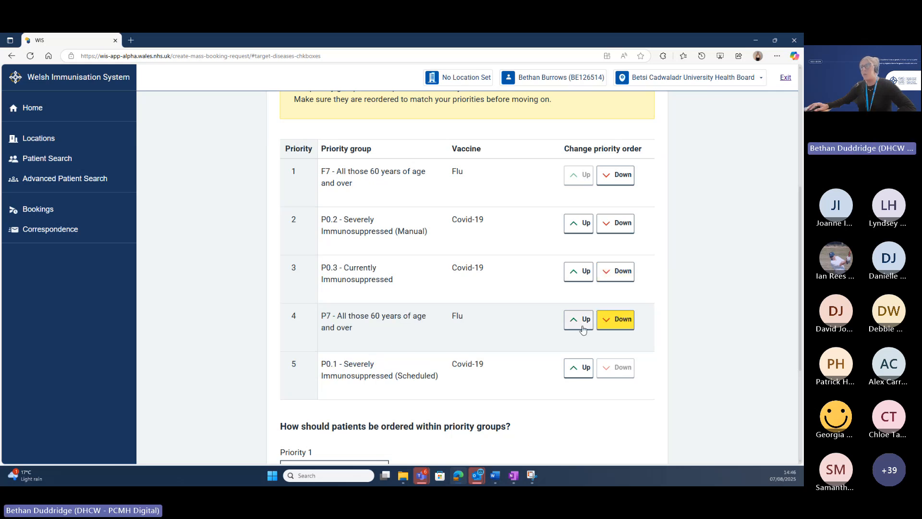
pyautogui.click(582, 274)
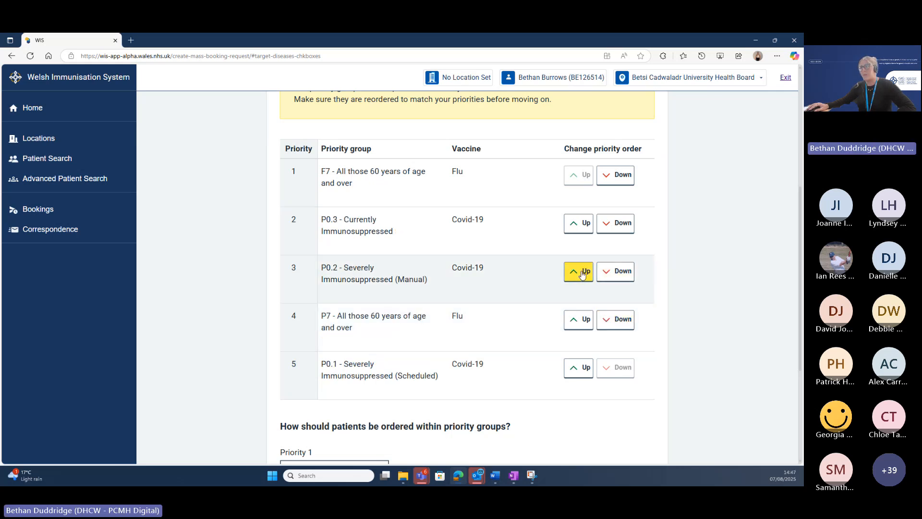
pyautogui.click(583, 233)
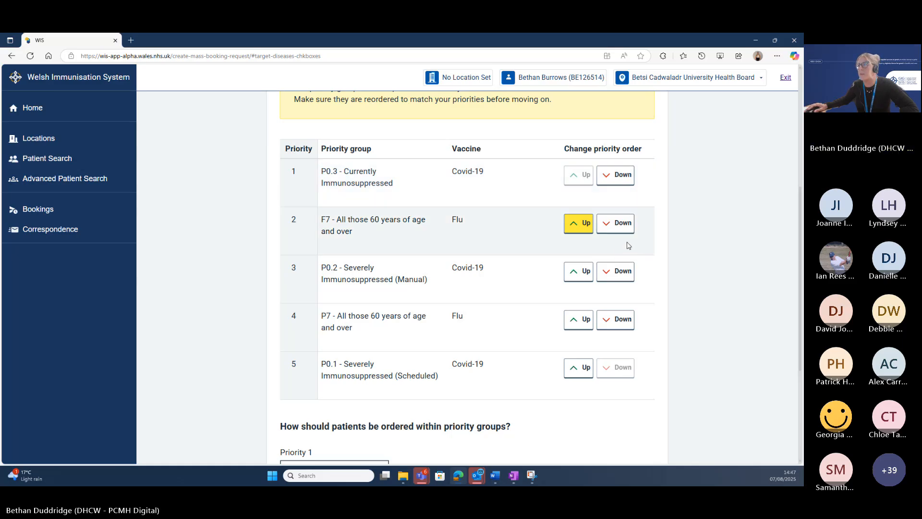
pyautogui.scroll(-4, 627, 244)
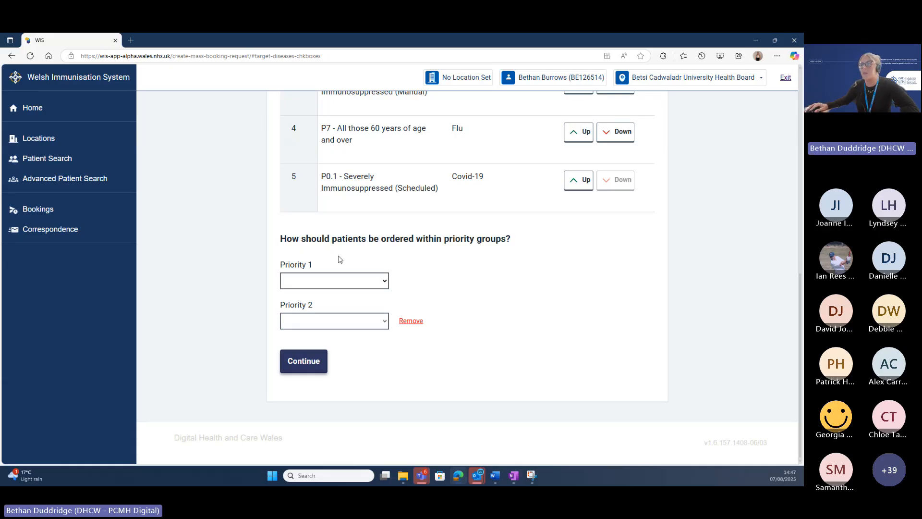
# Set Priority 1 to 'By age – oldest first' and remove the due-date second priority.
pyautogui.click(385, 282)
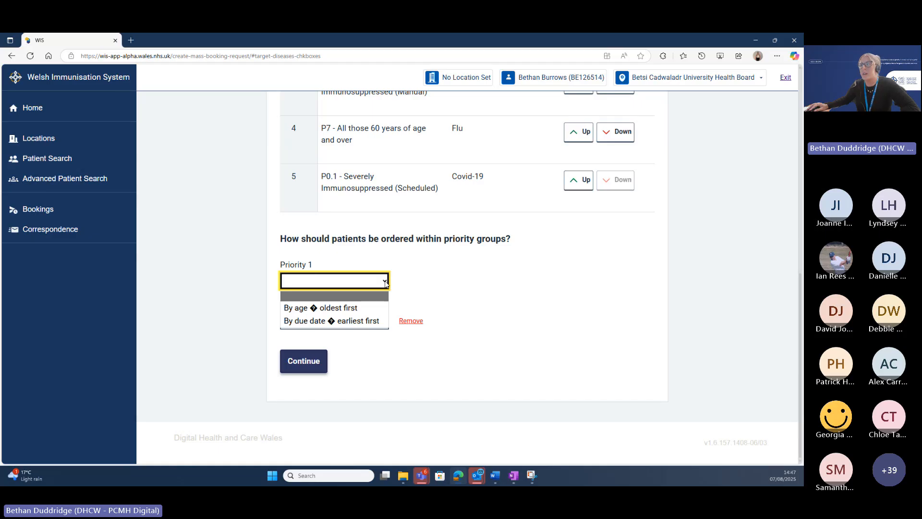
pyautogui.click(356, 310)
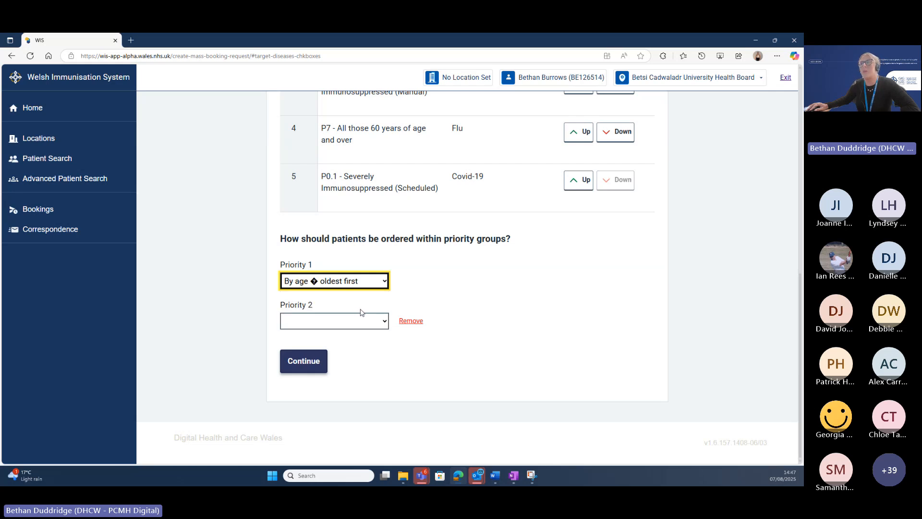
pyautogui.click(371, 327)
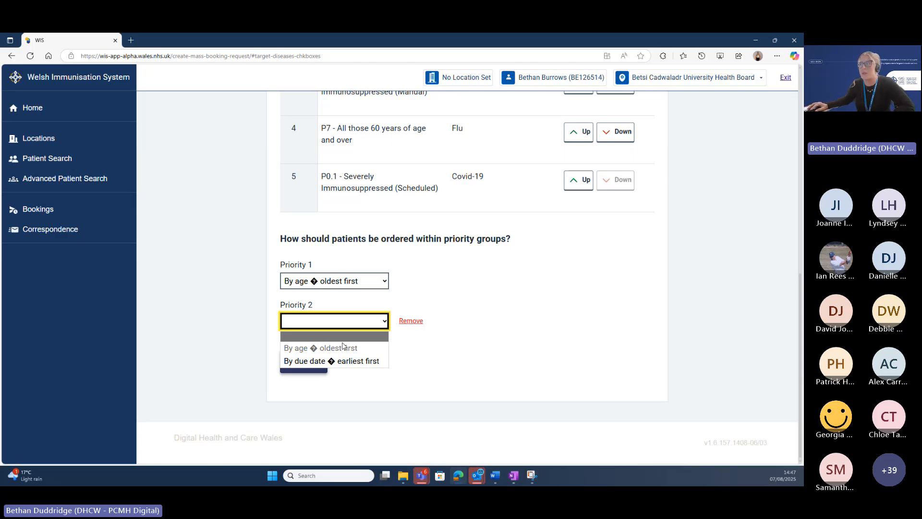
pyautogui.click(372, 362)
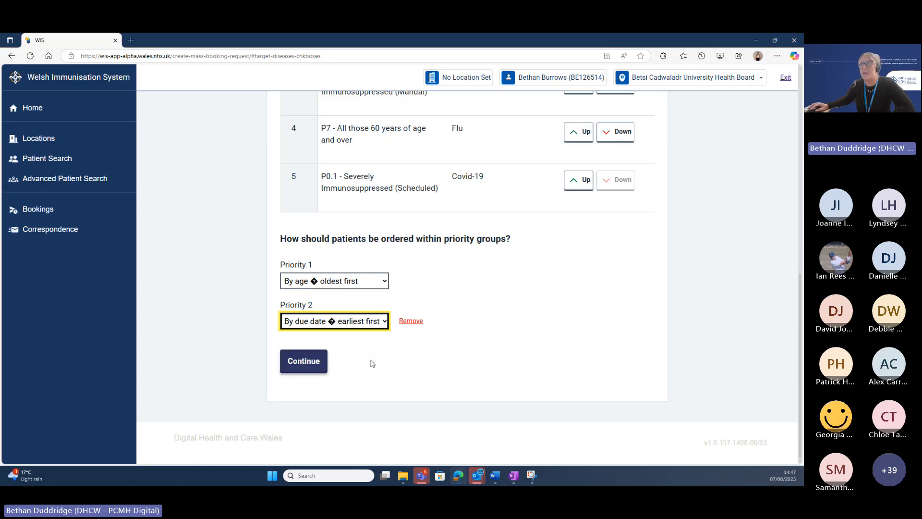
pyautogui.click(367, 350)
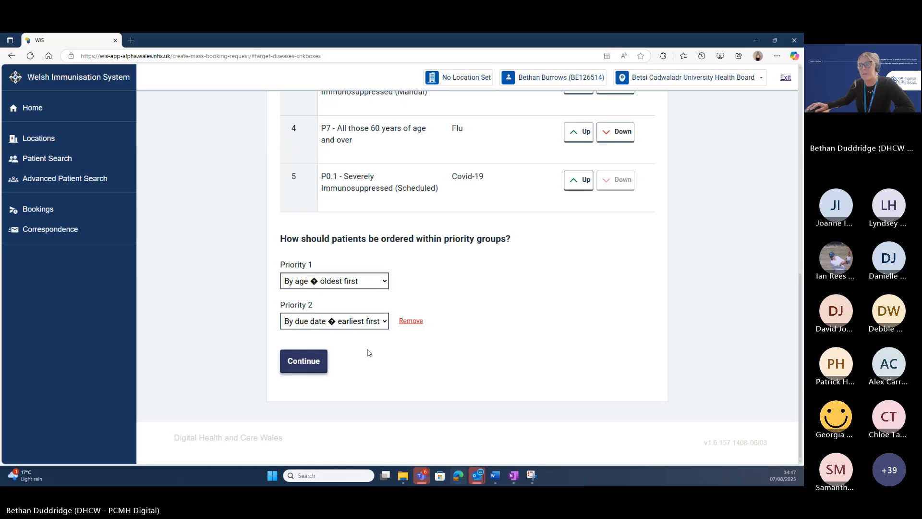
pyautogui.click(411, 321)
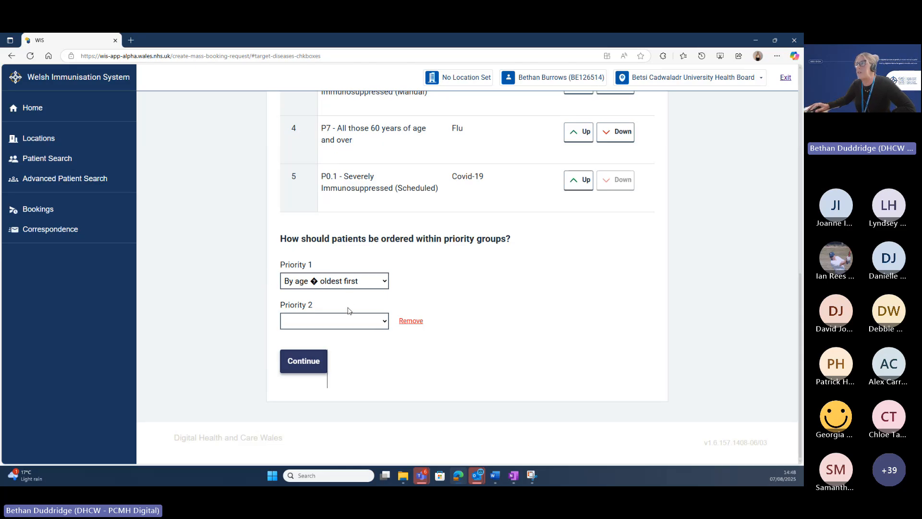
# On the Exclusions step, answer Yes to excluding patients with DNAs.
pyautogui.click(310, 366)
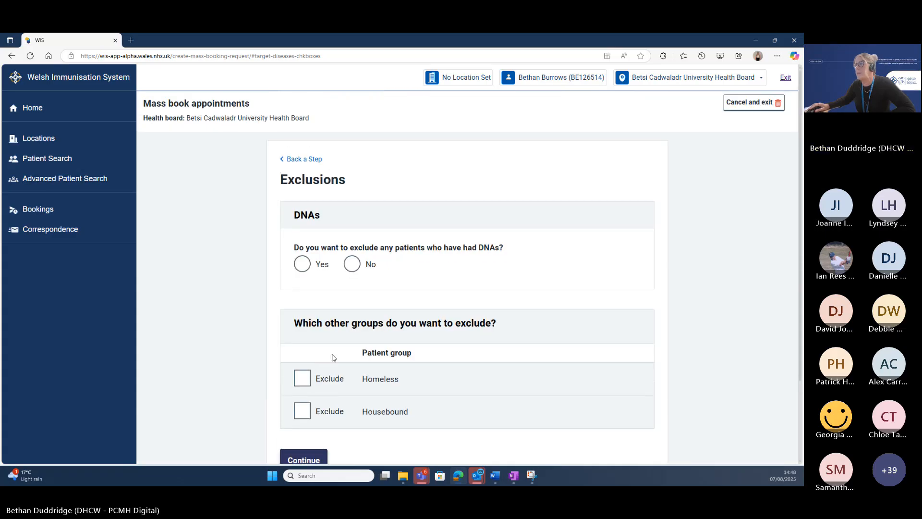
pyautogui.scroll(-1, 398, 336)
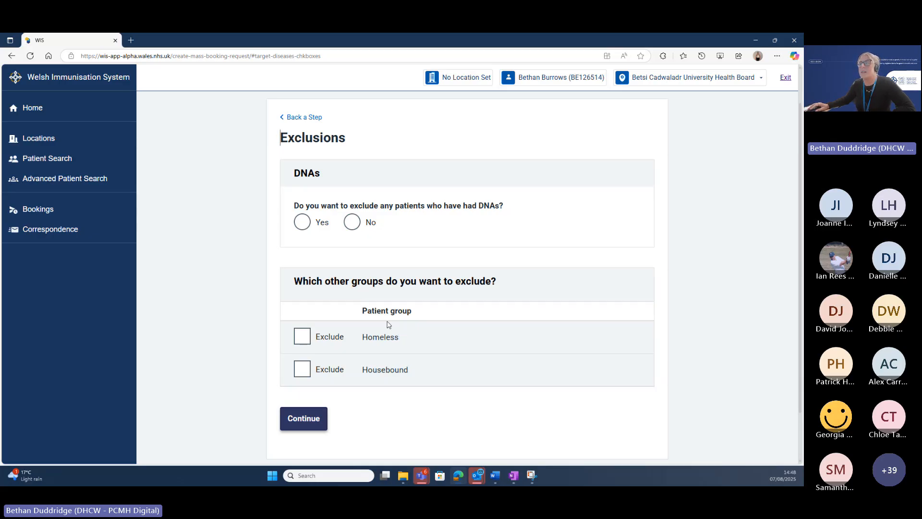
pyautogui.click(356, 225)
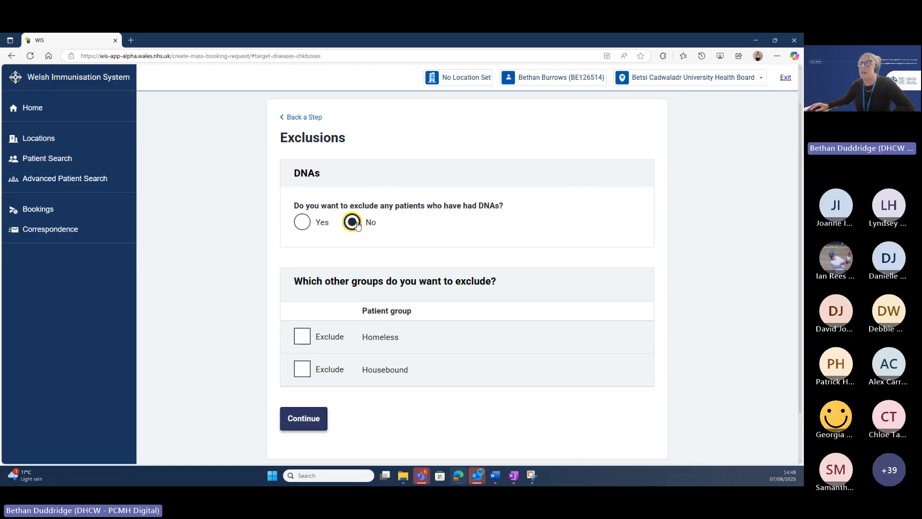
pyautogui.click(302, 223)
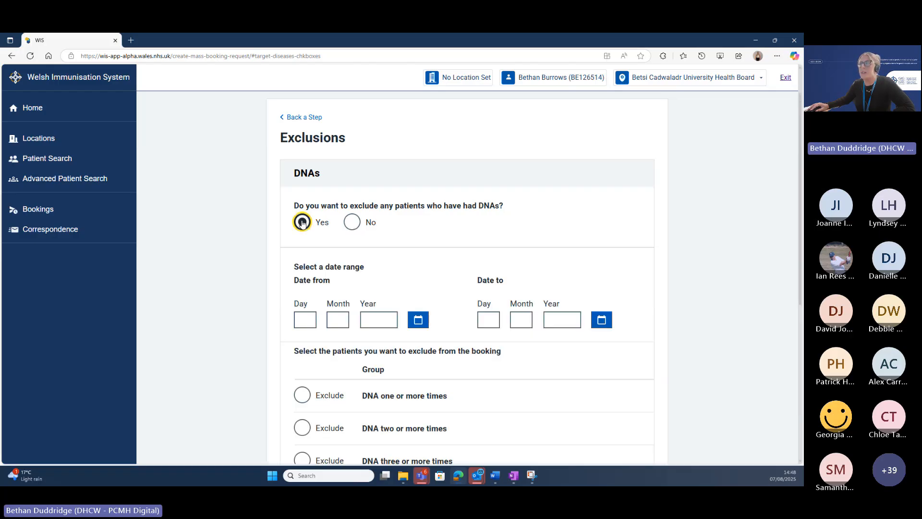
pyautogui.scroll(-2, 691, 248)
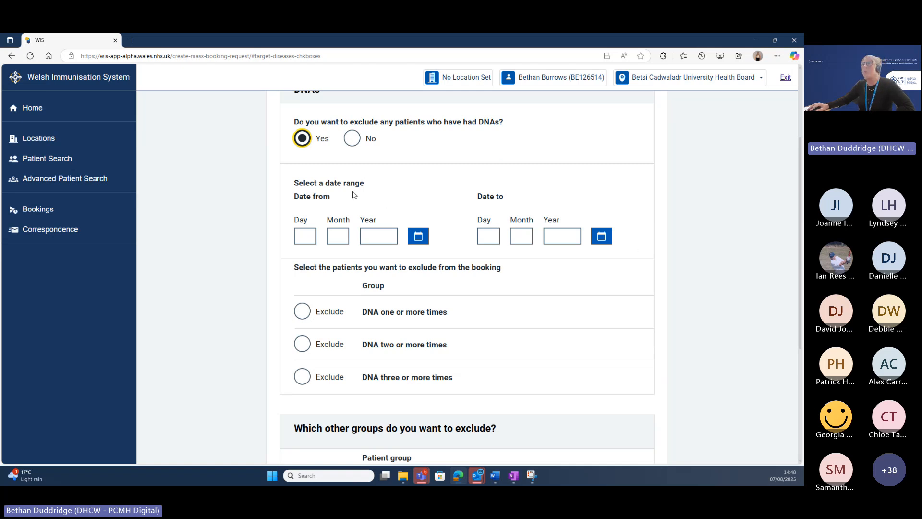
# Enter the DNA range start date 01/07/2025.
pyautogui.click(308, 234)
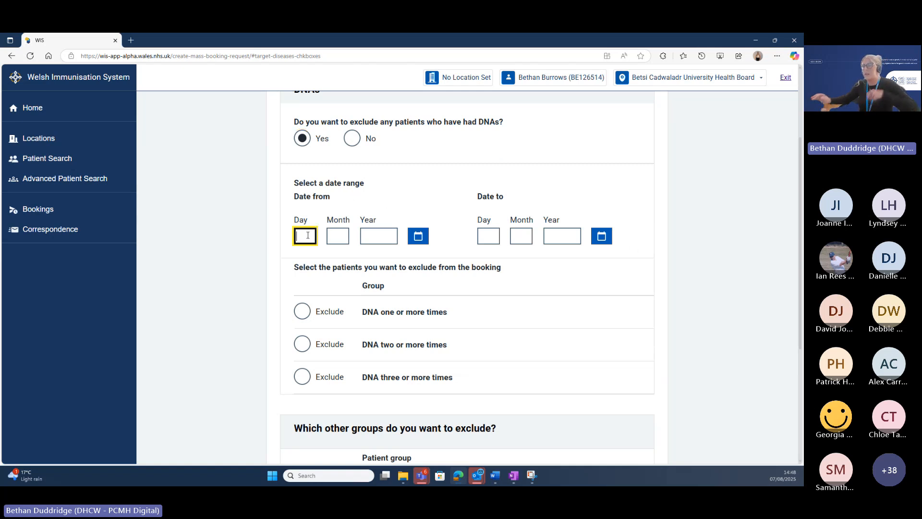
pyautogui.write('01')
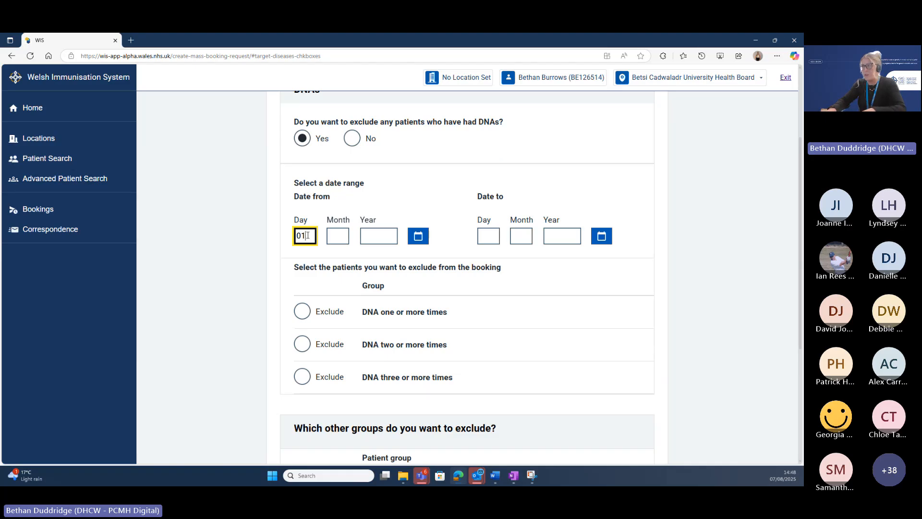
pyautogui.press('Tab')
pyautogui.write('07')
pyautogui.press('Tab')
pyautogui.write('2025')
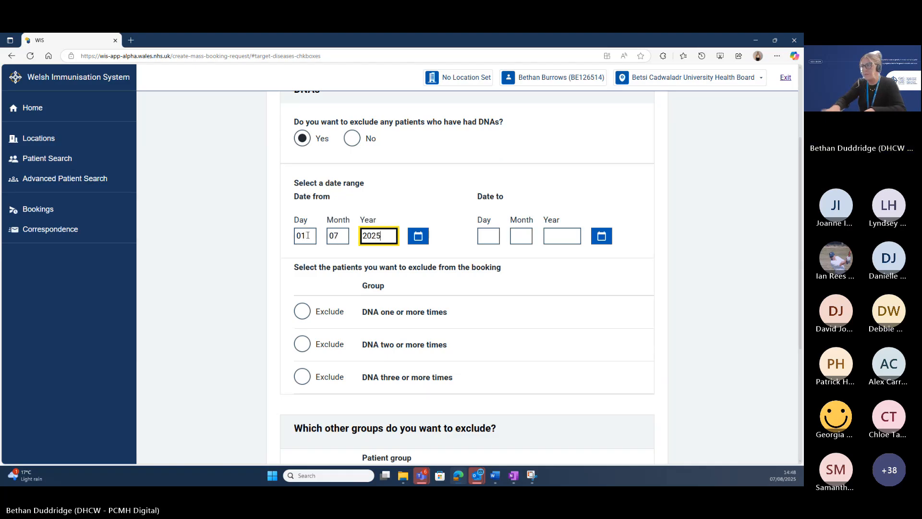
pyautogui.press('Tab')
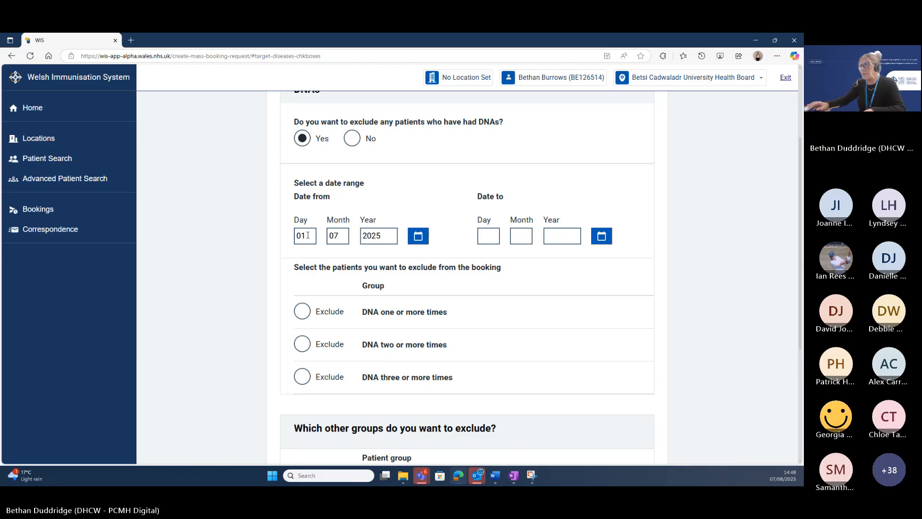
# Enter the DNA range end date 01/08/2025, correcting the year from 2026.
pyautogui.click(489, 236)
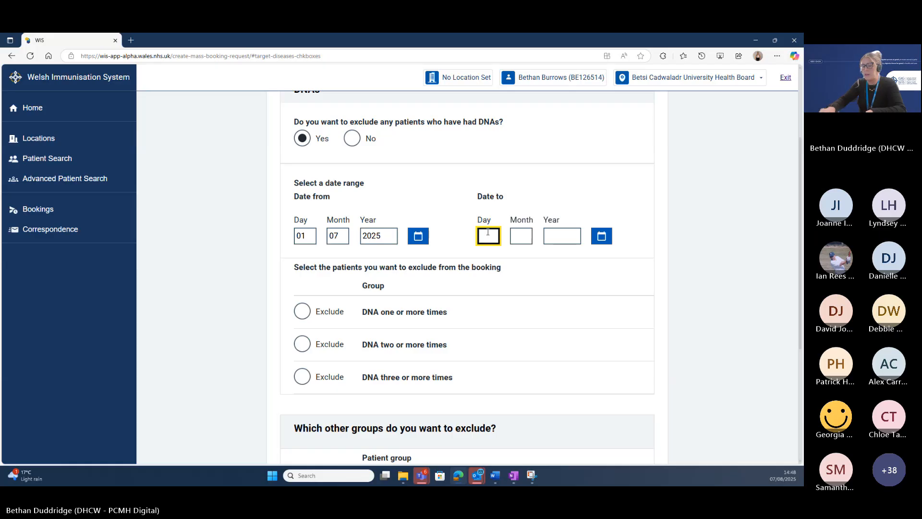
pyautogui.write('01')
pyautogui.press('Tab')
pyautogui.write('0')
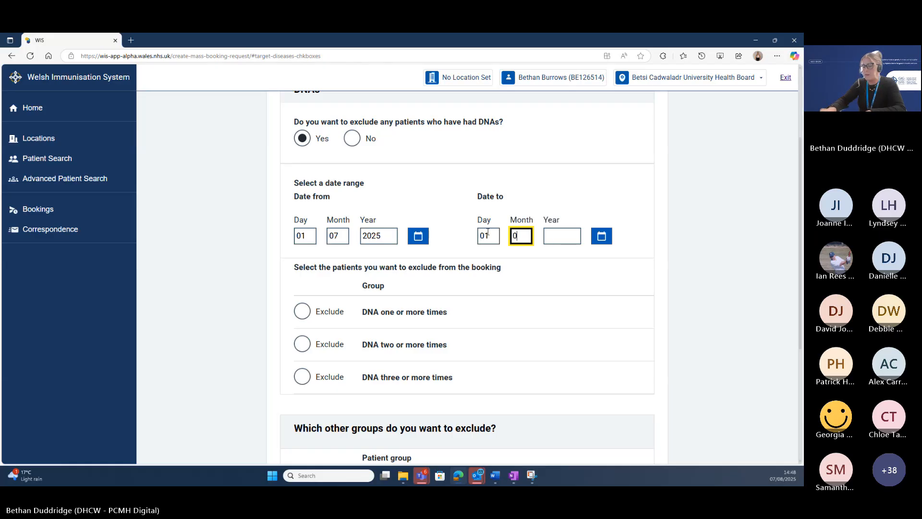
pyautogui.write('8')
pyautogui.press('Tab')
pyautogui.write('2026')
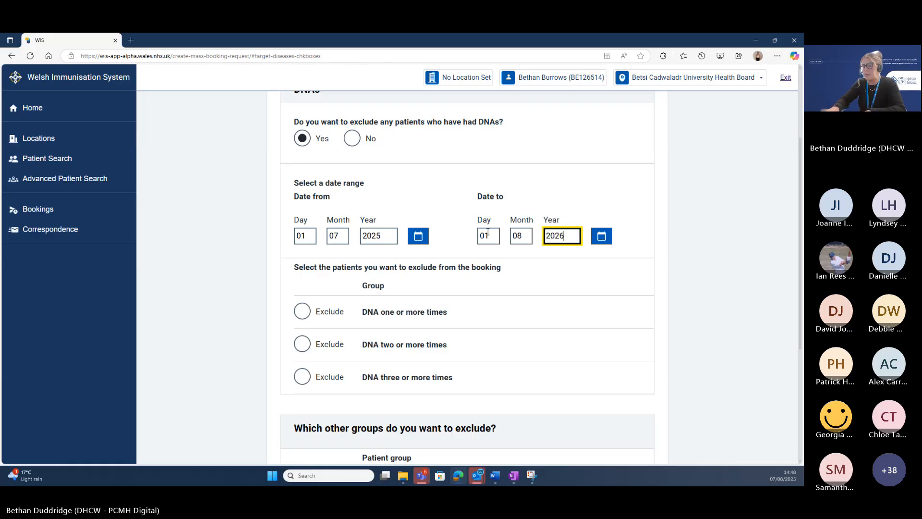
pyautogui.press('BackSpace')
pyautogui.write('5')
pyautogui.press('Tab')
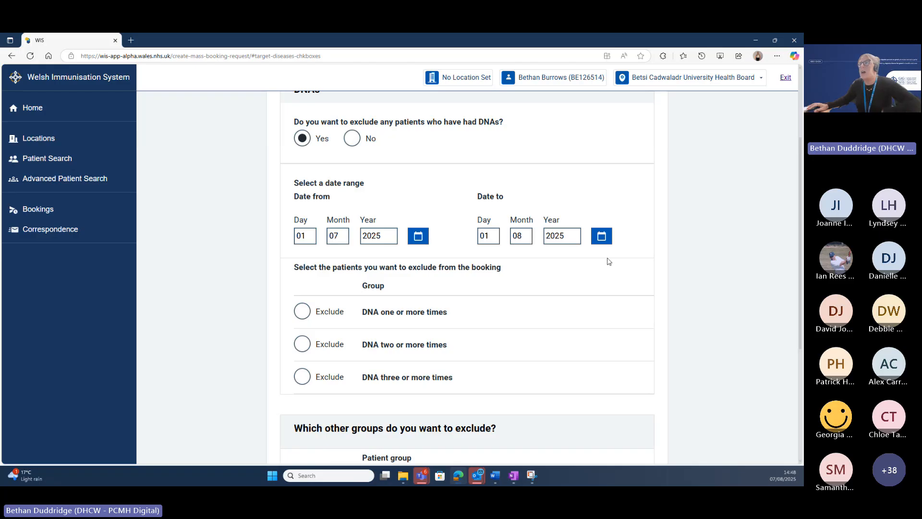
pyautogui.scroll(-1, 372, 264)
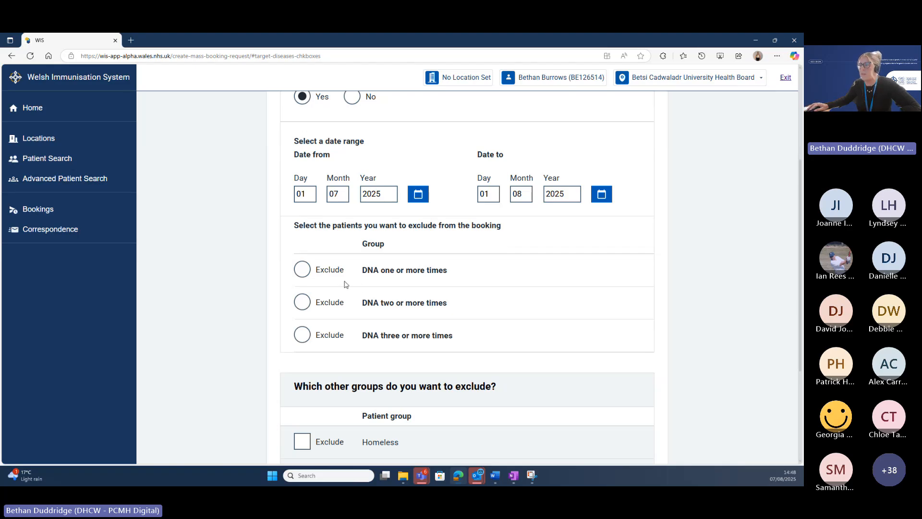
# Select Exclude for 'DNA one or more times'.
pyautogui.click(303, 273)
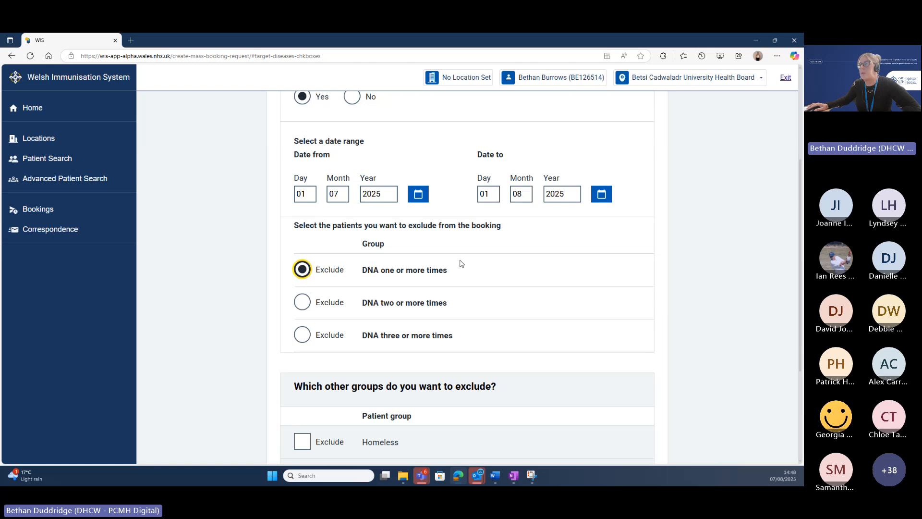
pyautogui.scroll(-2, 460, 263)
pyautogui.scroll(-1, 460, 263)
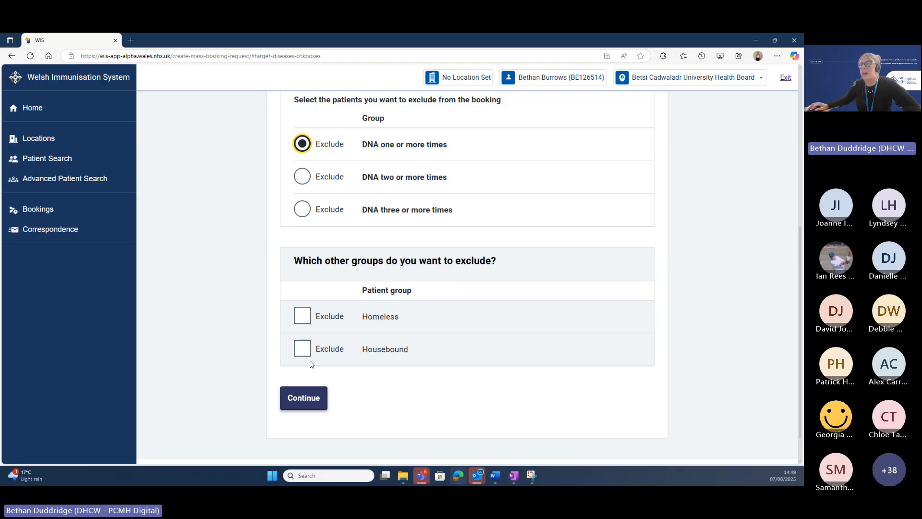
# Tick the Exclude checkboxes for Homeless and Housebound patients.
pyautogui.click(302, 316)
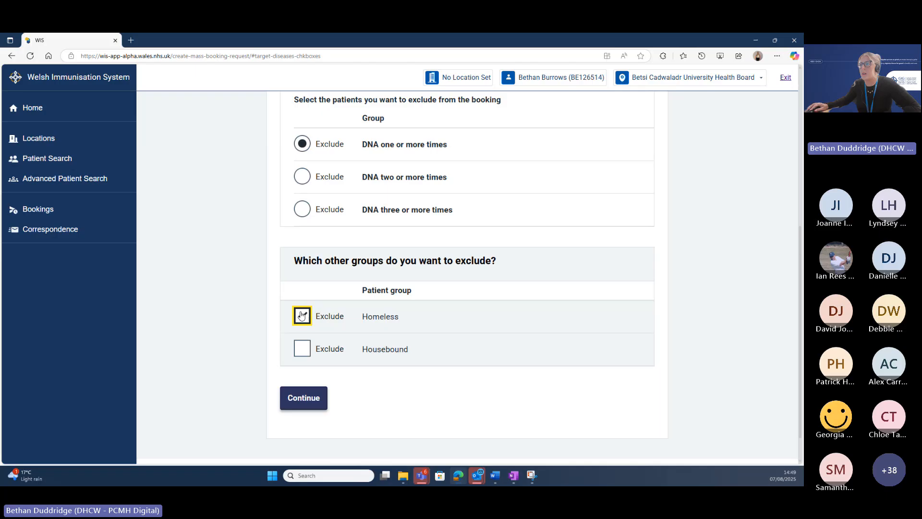
pyautogui.click(302, 349)
pyautogui.click(303, 315)
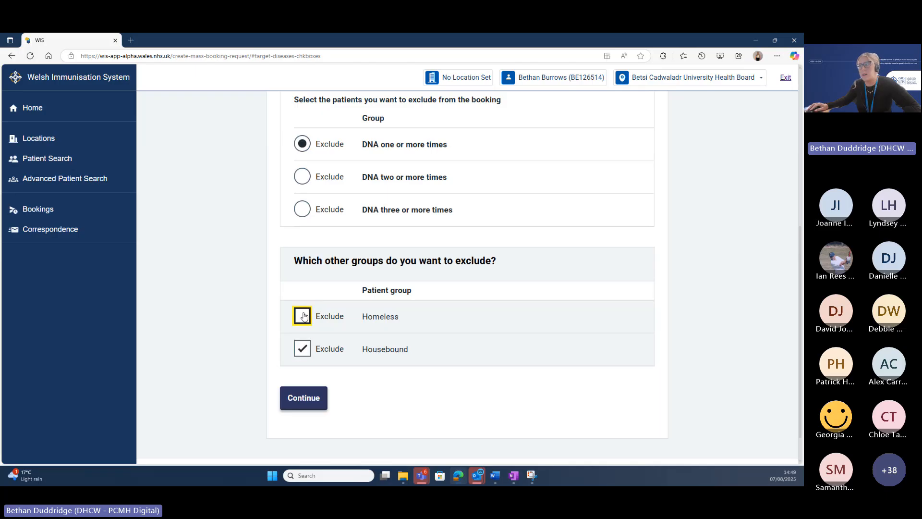
pyautogui.click(303, 350)
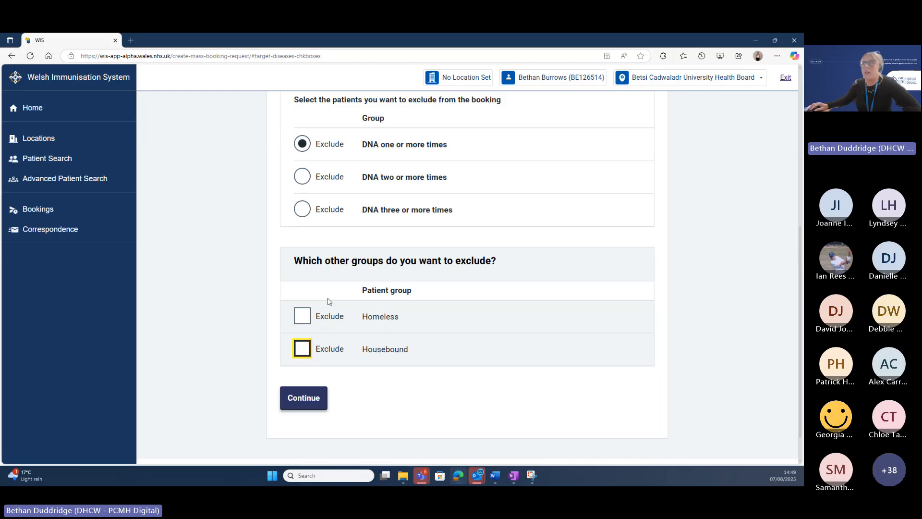
pyautogui.click(308, 317)
pyautogui.click(303, 349)
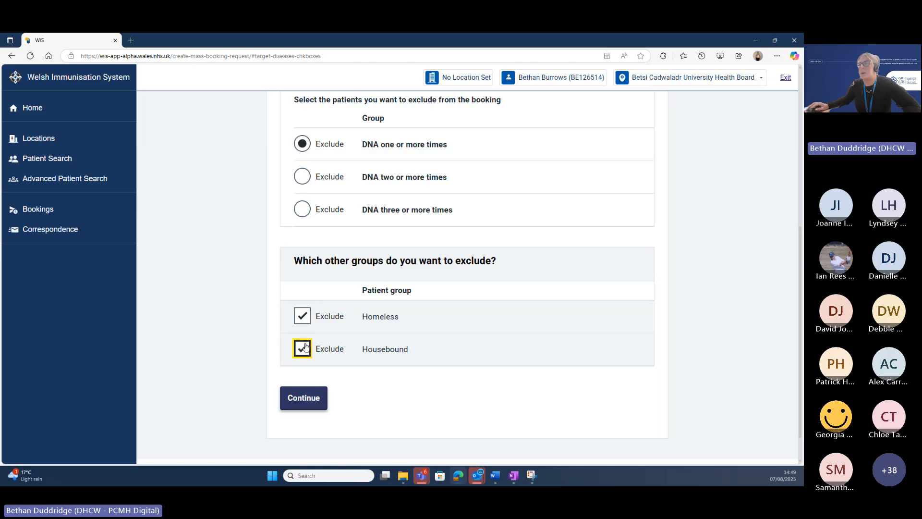
# Submit the exclusions and continue to the Correspondence step.
pyautogui.click(309, 403)
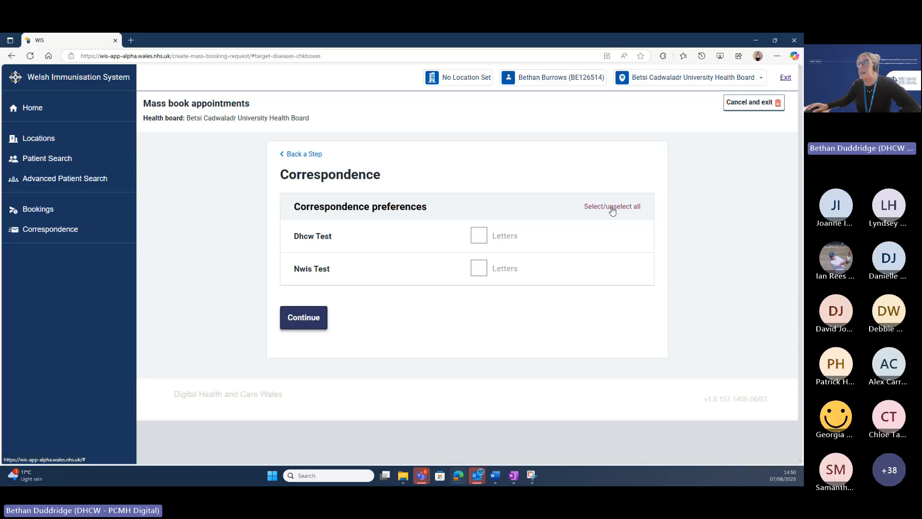
# Continue past Correspondence to the ready-to-book summary and scroll down to Exclusions.
pyautogui.click(313, 322)
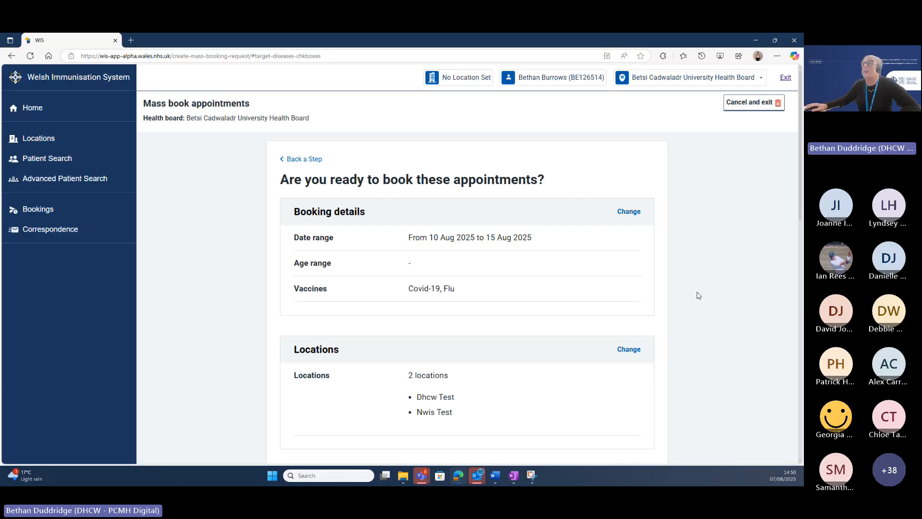
pyautogui.scroll(-1, 720, 286)
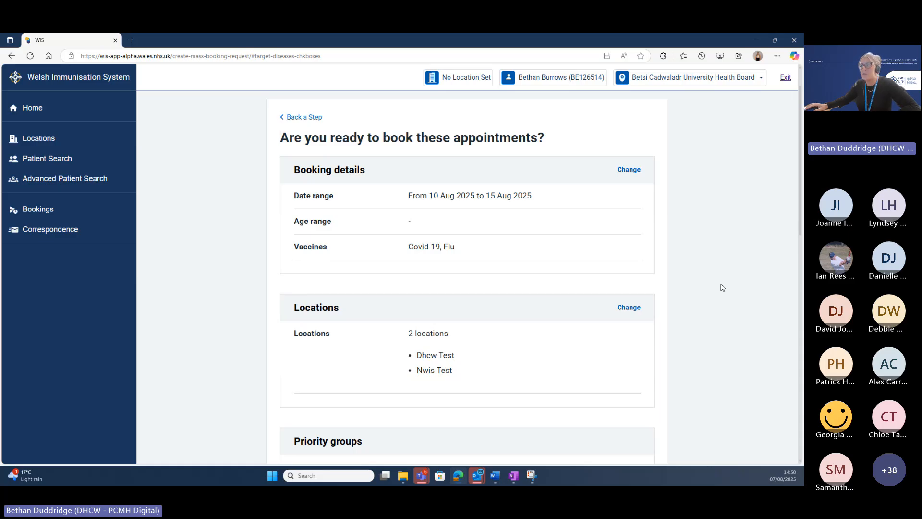
pyautogui.scroll(-1, 723, 288)
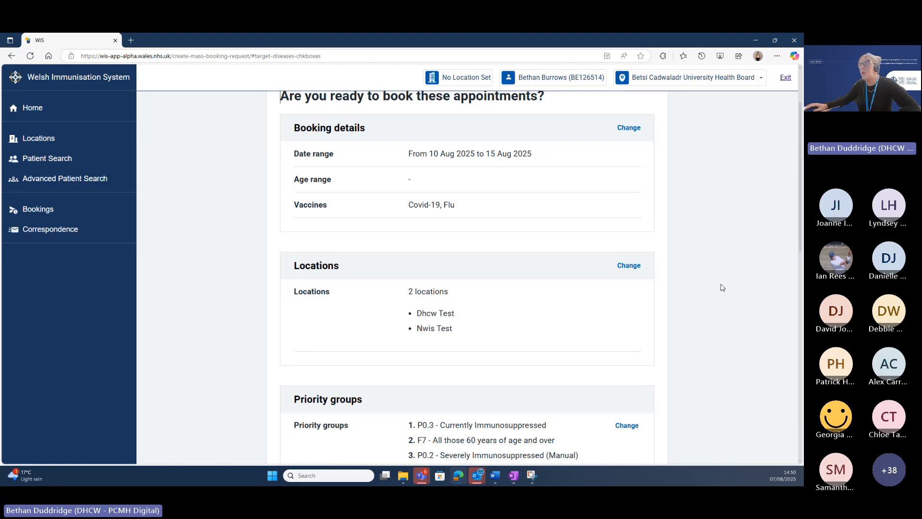
pyautogui.scroll(-5, 723, 287)
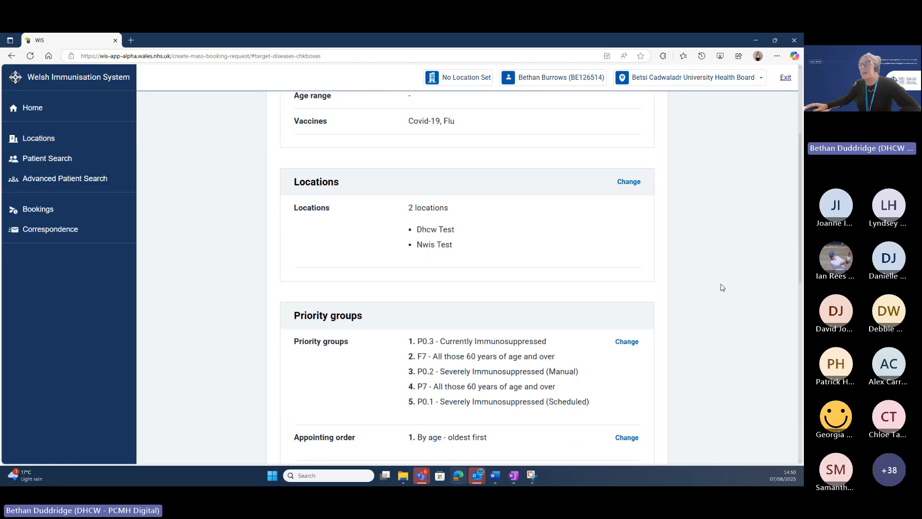
pyautogui.scroll(-1, 723, 288)
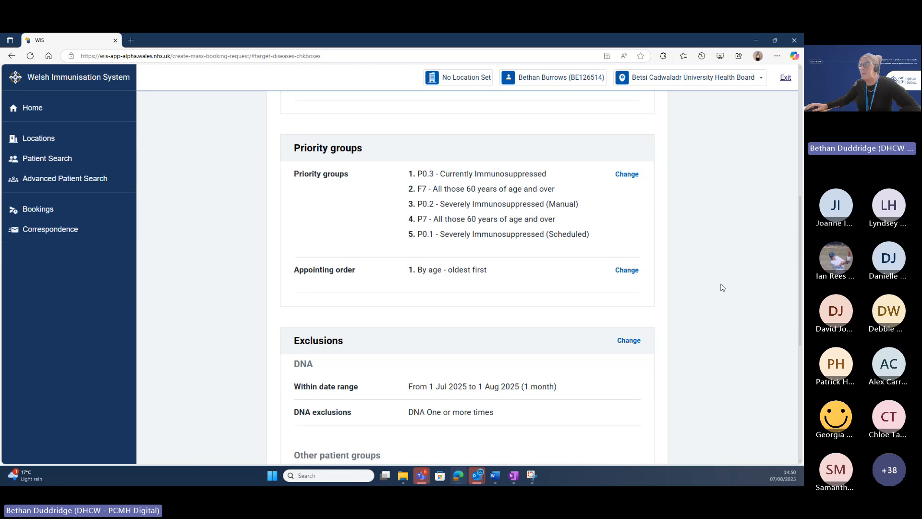
pyautogui.scroll(-4, 723, 287)
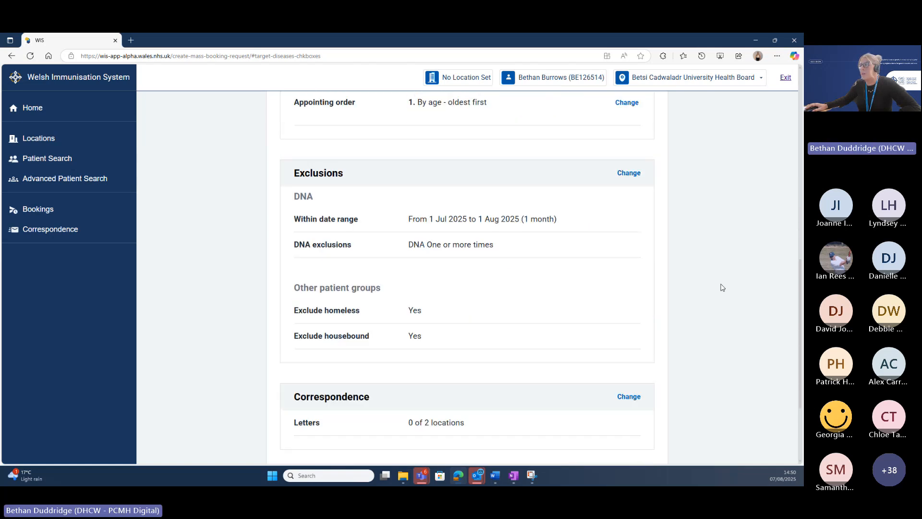
# Change the DNA exclusion to 'three or more times' and continue through Correspondence.
pyautogui.click(629, 173)
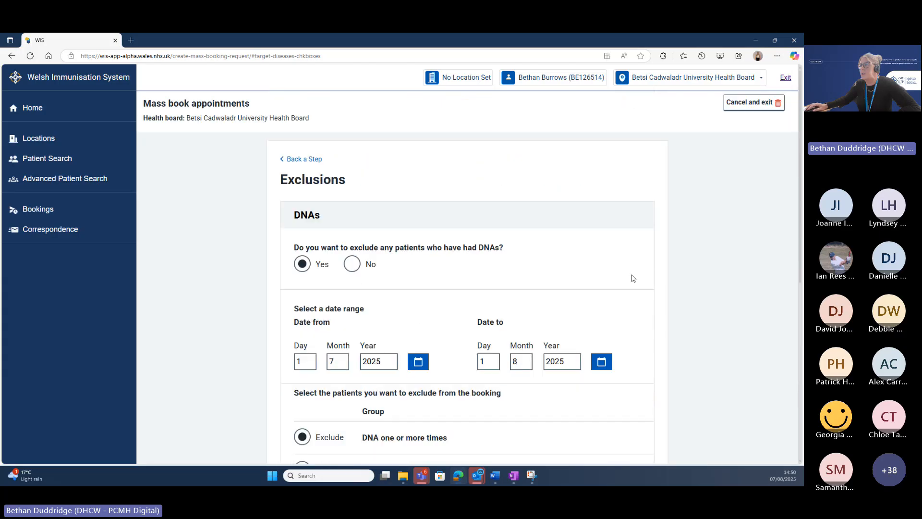
pyautogui.scroll(-5, 562, 304)
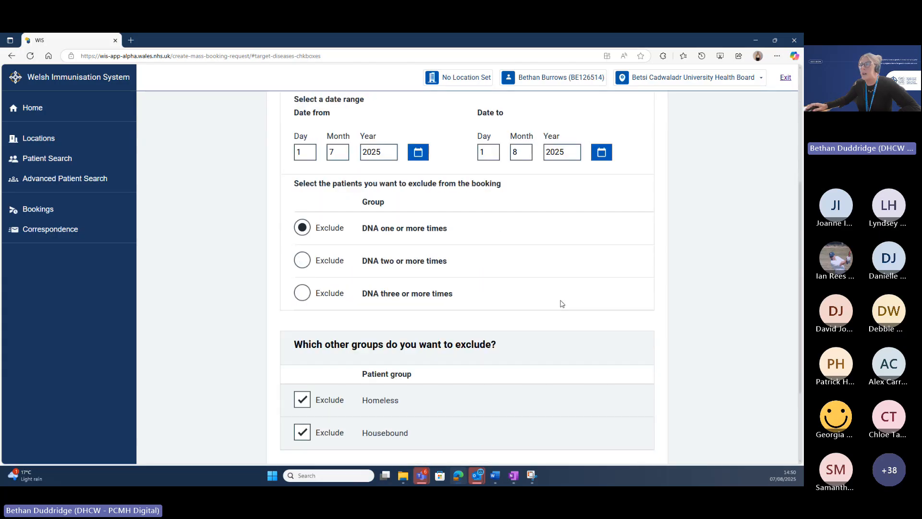
pyautogui.click(302, 294)
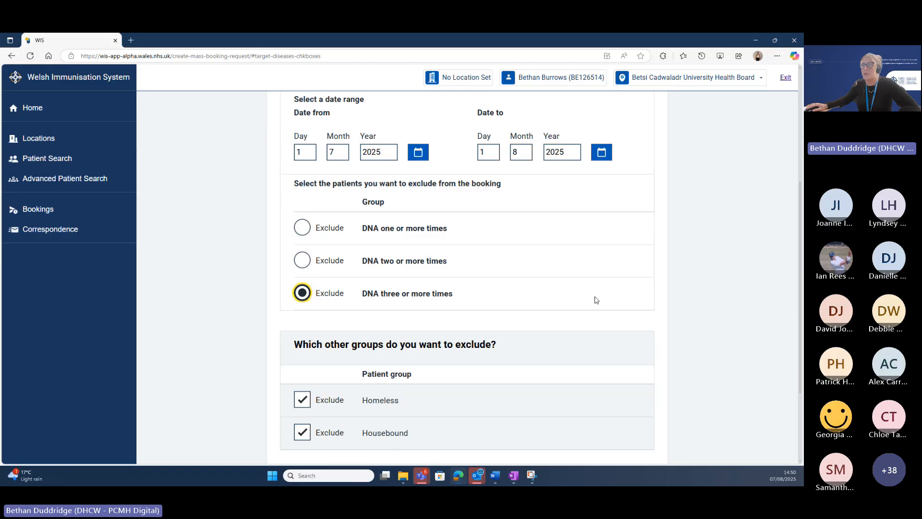
pyautogui.scroll(-3, 596, 301)
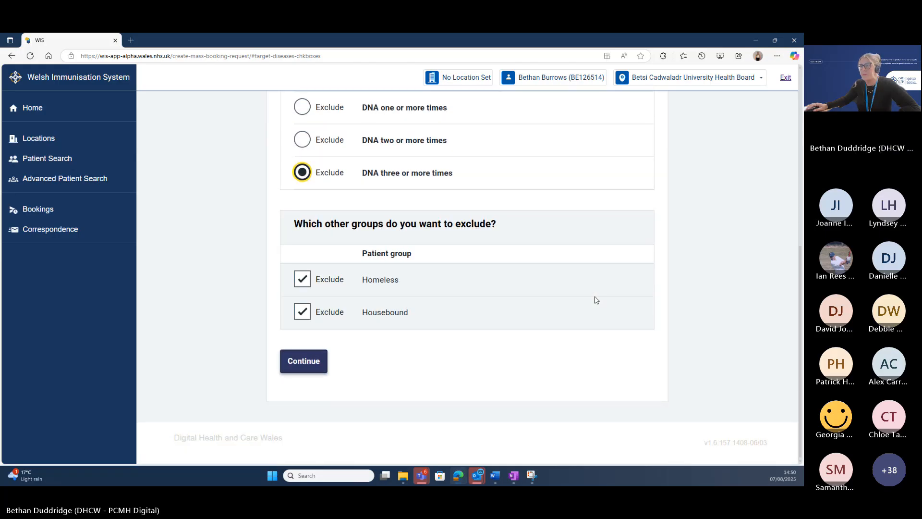
pyautogui.click(310, 367)
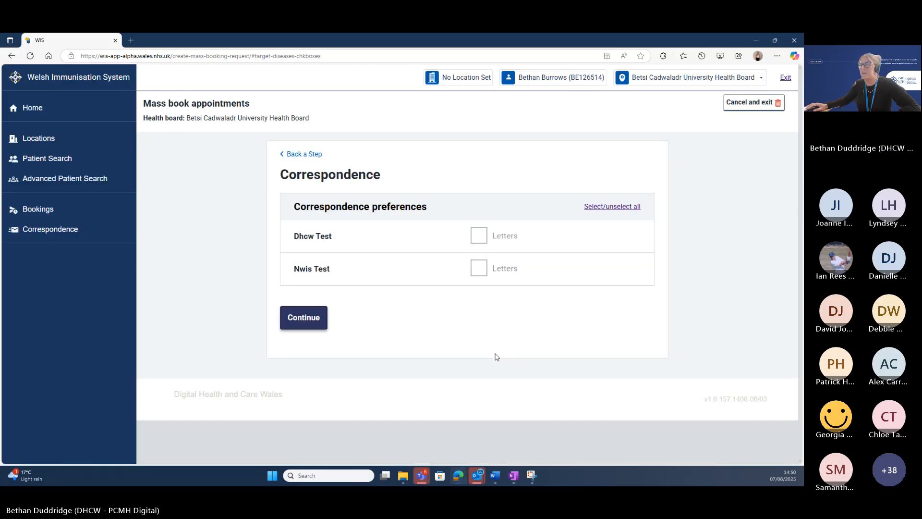
pyautogui.click(315, 321)
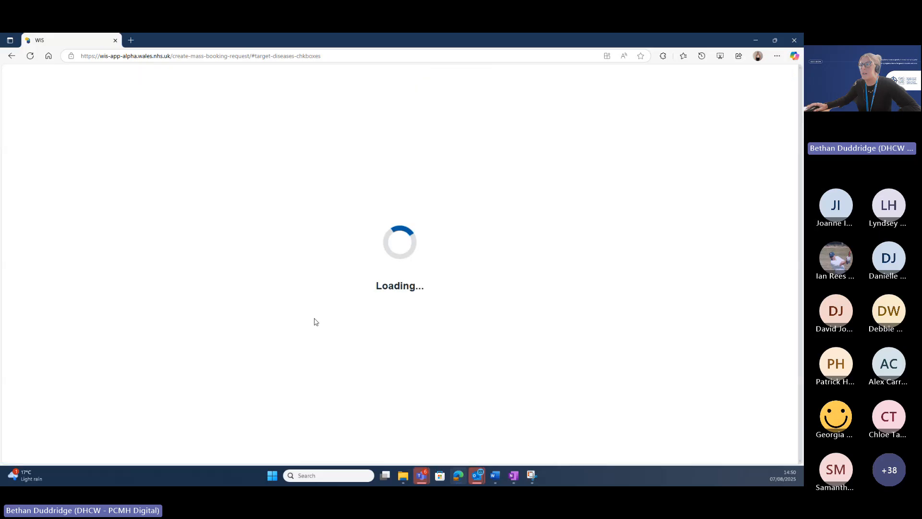
pyautogui.scroll(-7, 429, 324)
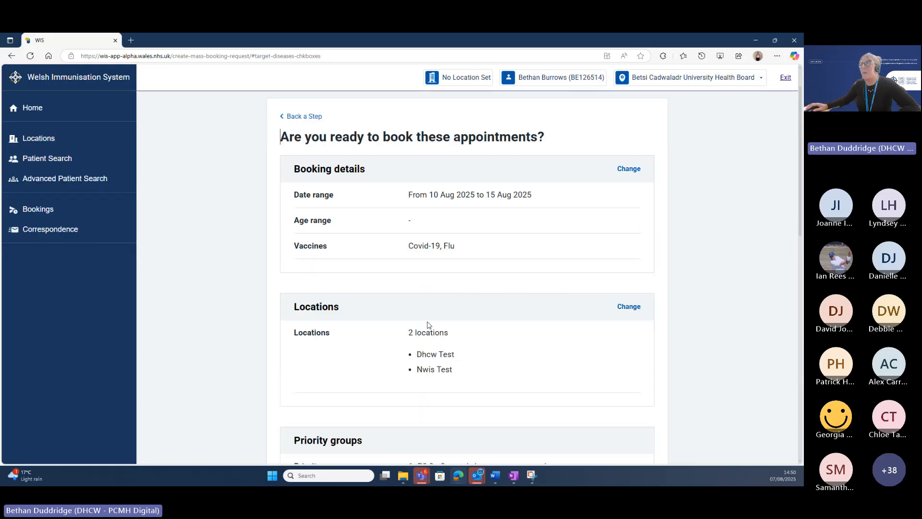
pyautogui.scroll(-3, 430, 323)
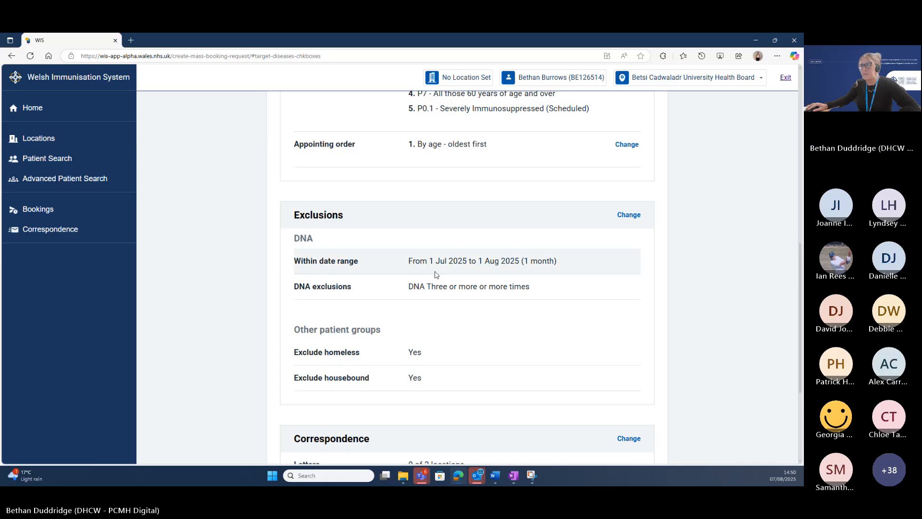
pyautogui.scroll(-2, 599, 350)
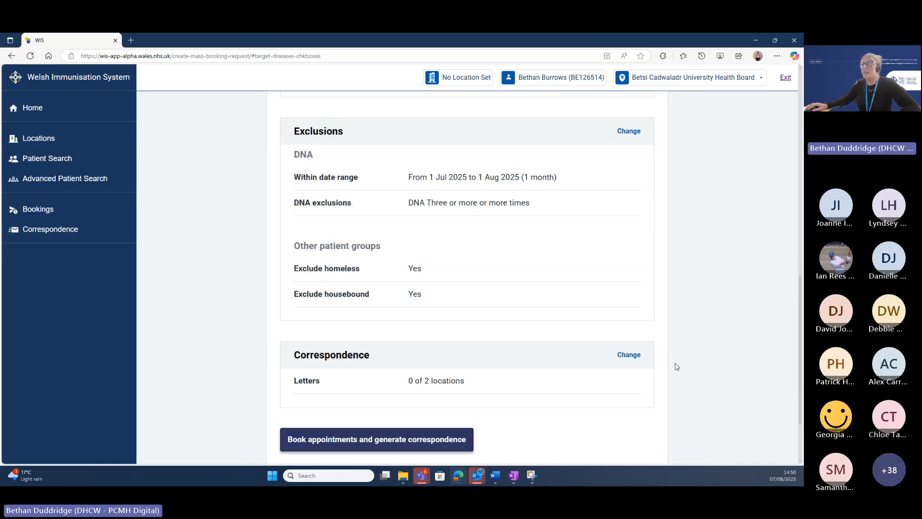
pyautogui.scroll(3, 581, 322)
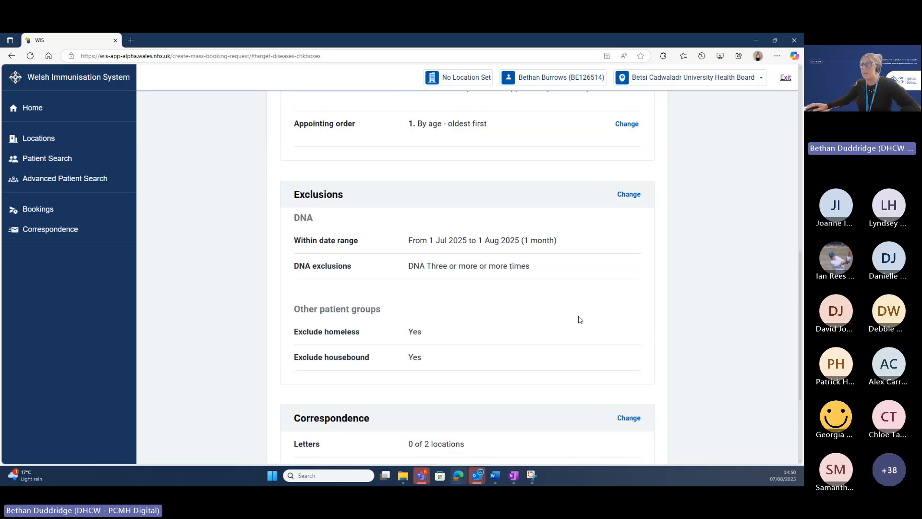
pyautogui.scroll(-4, 580, 319)
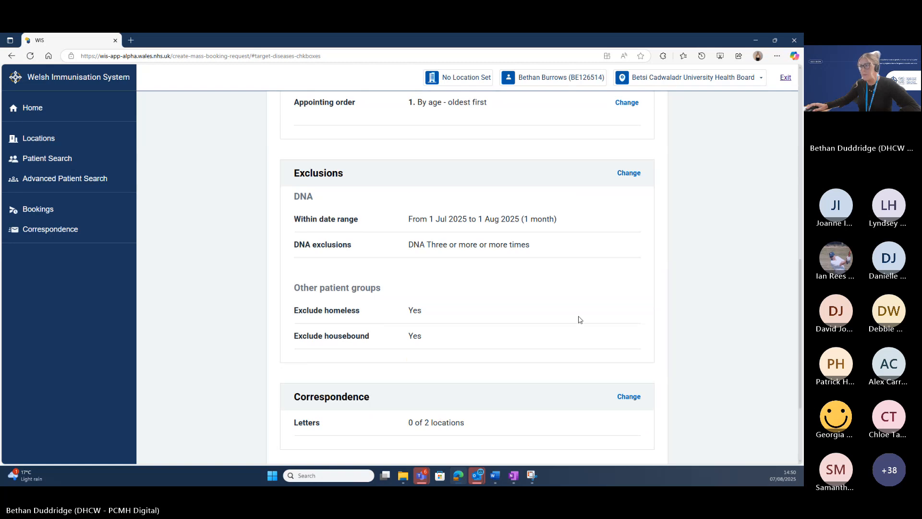
pyautogui.scroll(-1, 495, 324)
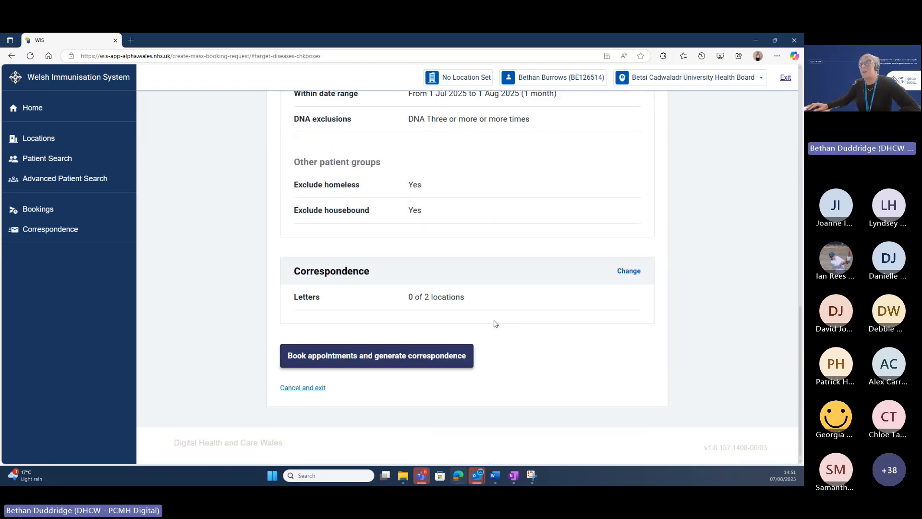
# Book the appointments and generate correspondence, confirming 0 patients booked into session.
pyautogui.click(417, 361)
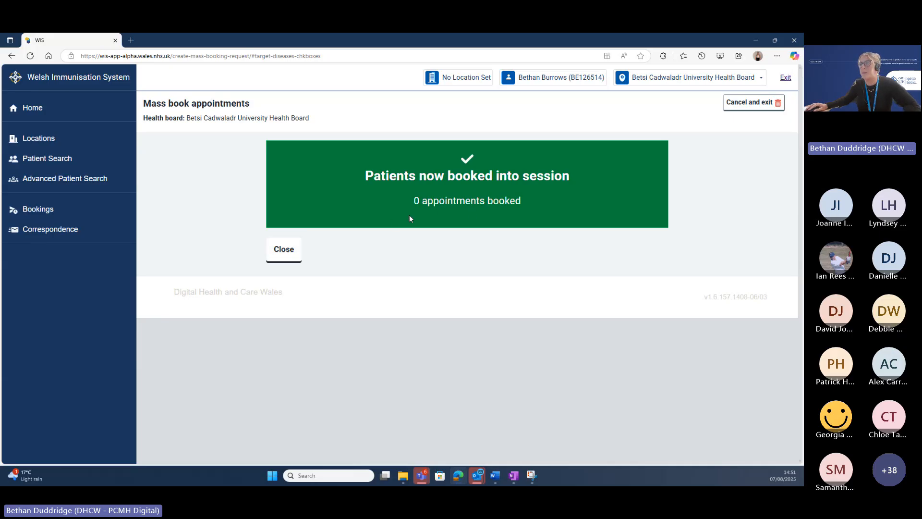
# Dismiss the confirmation and view the Bookings history with the 10–15 Aug 2025 booking first.
pyautogui.click(284, 257)
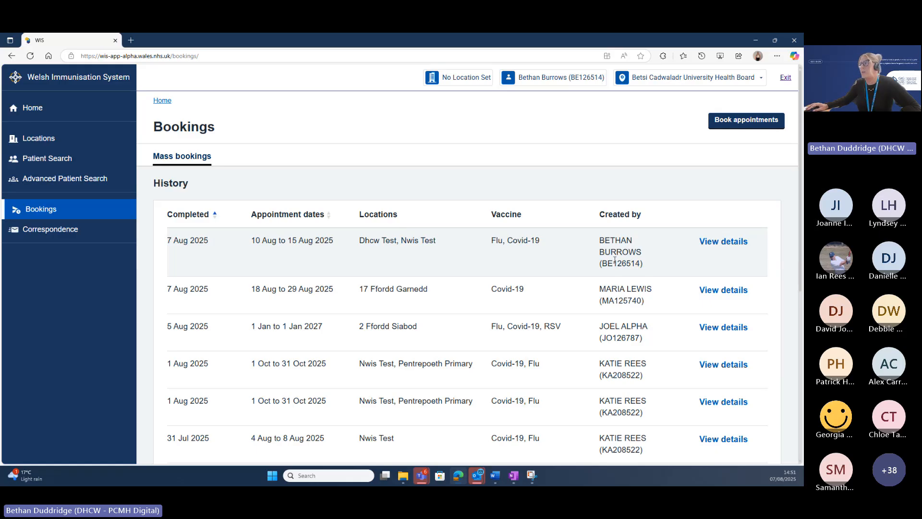
pyautogui.scroll(-1, 614, 260)
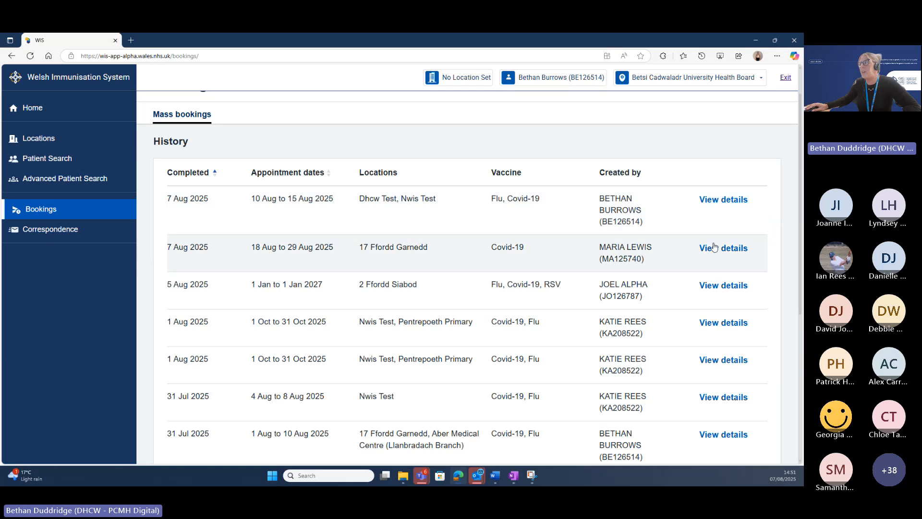
# Review the details of the 10–15 Aug 2025 Covid-19 and Flu mass booking, showing 0 patients booked.
pyautogui.click(725, 202)
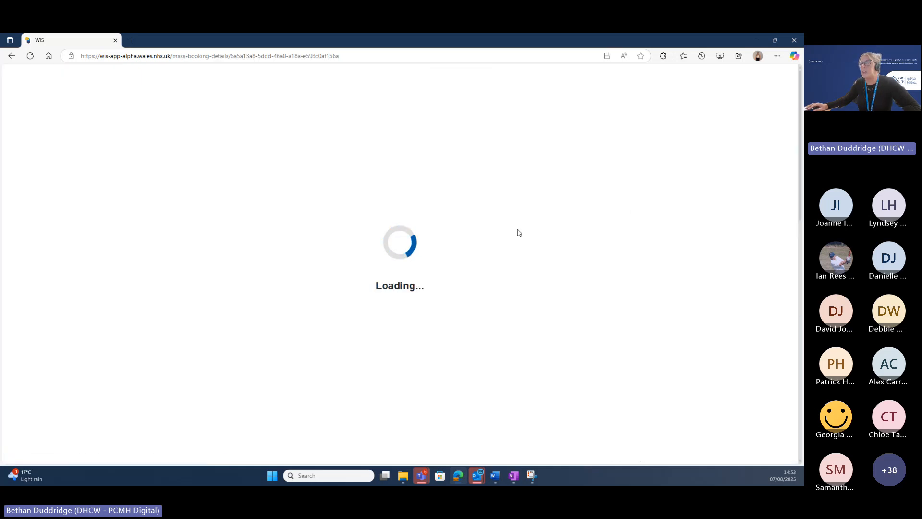
pyautogui.scroll(-1, 519, 233)
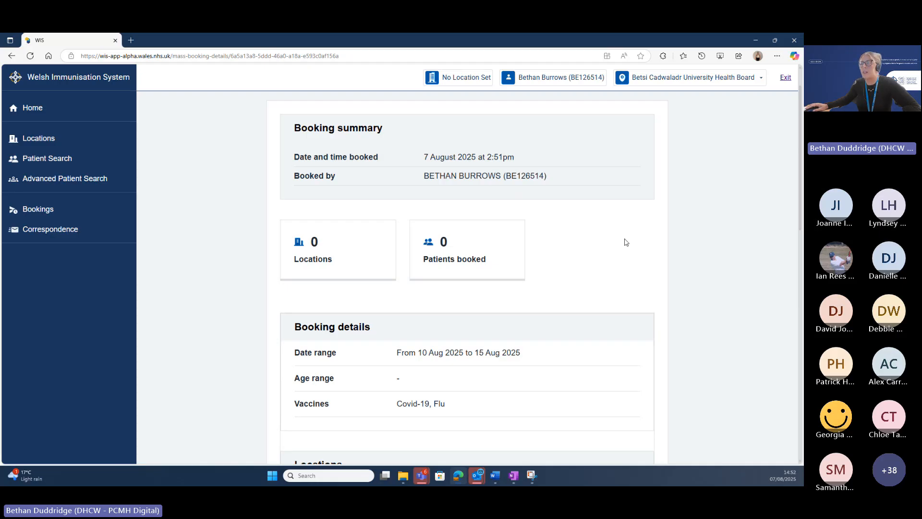
pyautogui.scroll(-1, 626, 242)
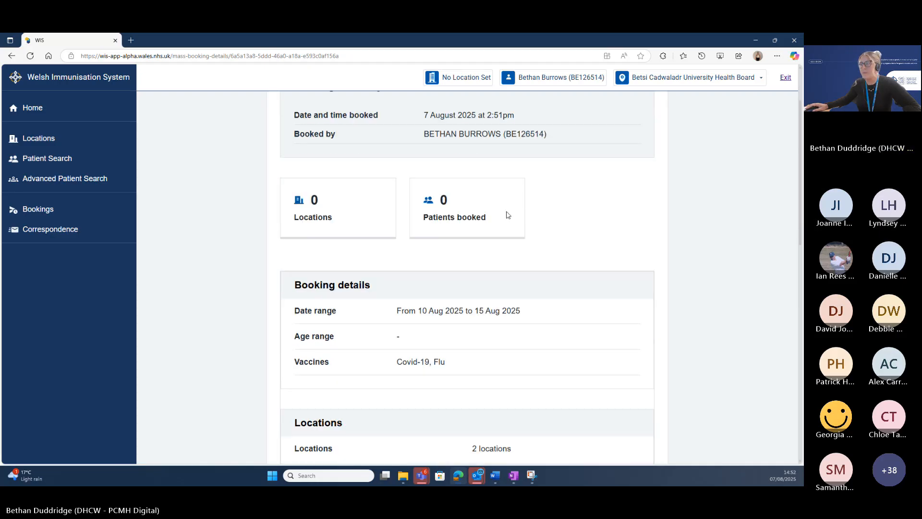
pyautogui.scroll(-2, 630, 249)
pyautogui.scroll(-4, 629, 248)
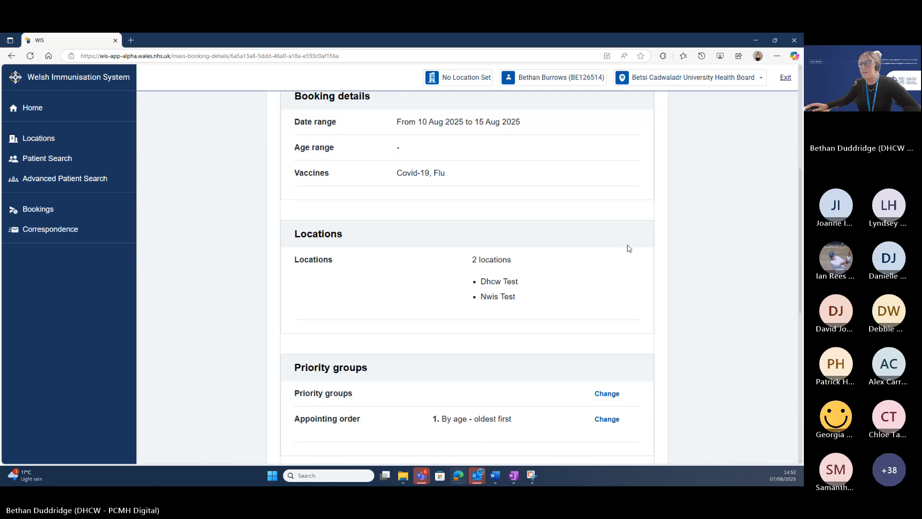
pyautogui.scroll(-5, 629, 248)
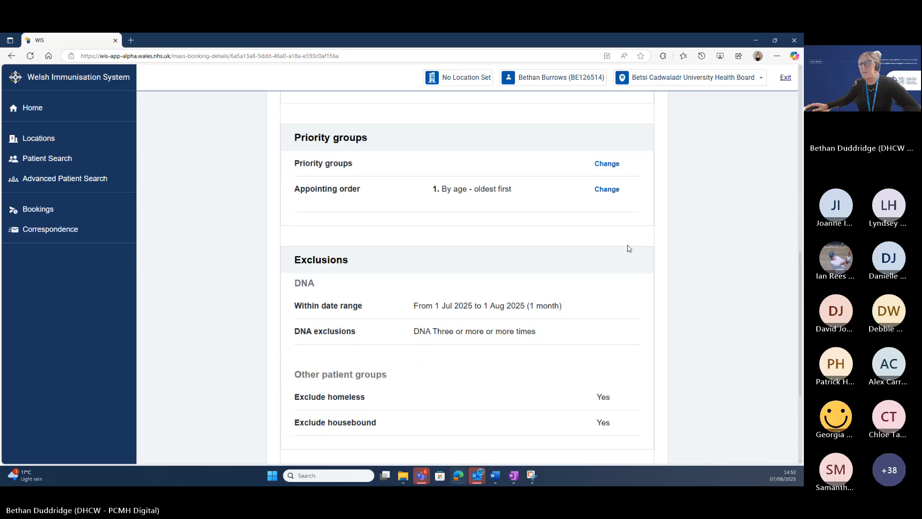
pyautogui.scroll(-2, 630, 248)
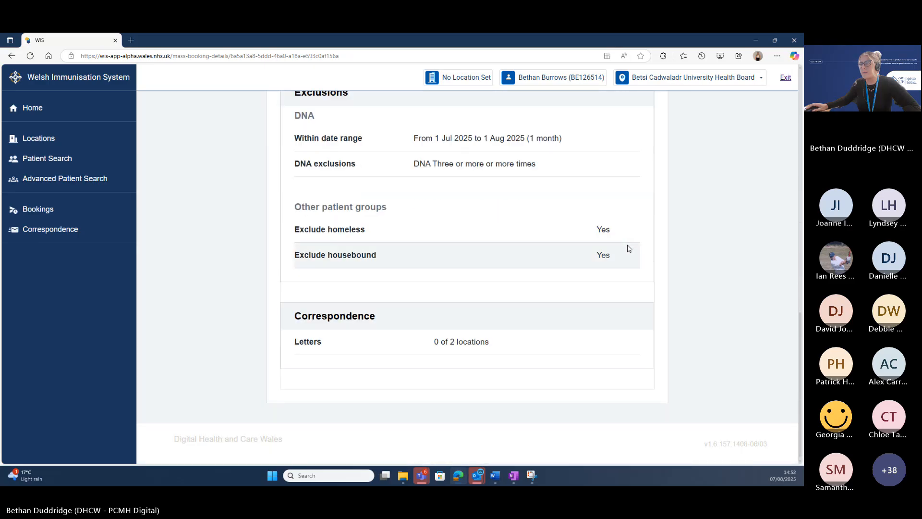
pyautogui.scroll(4, 630, 249)
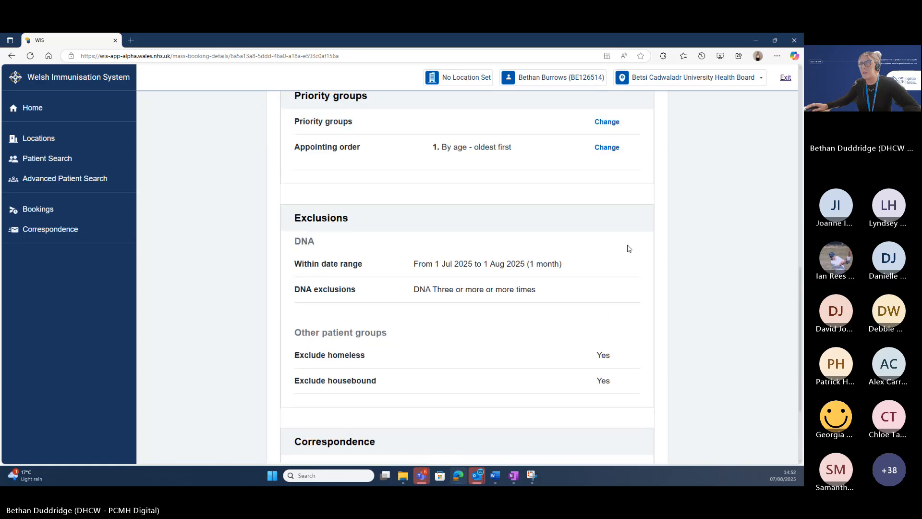
pyautogui.scroll(4, 629, 248)
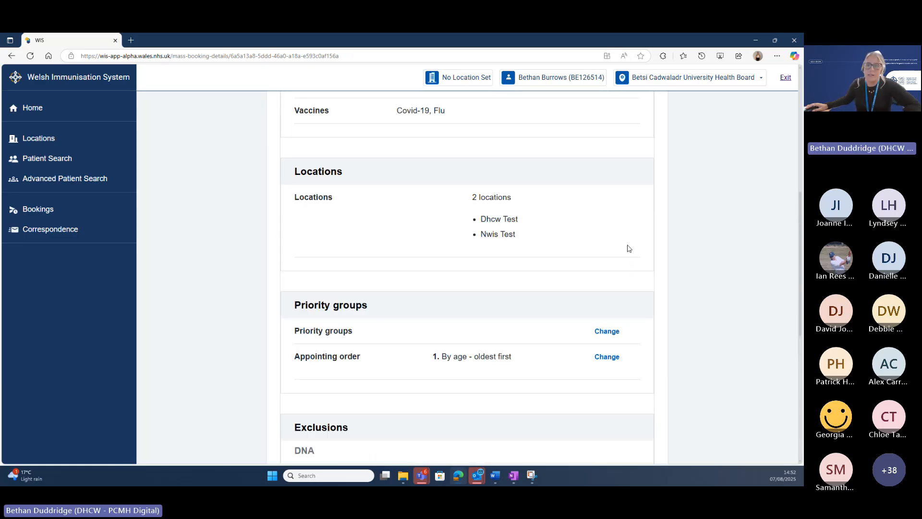